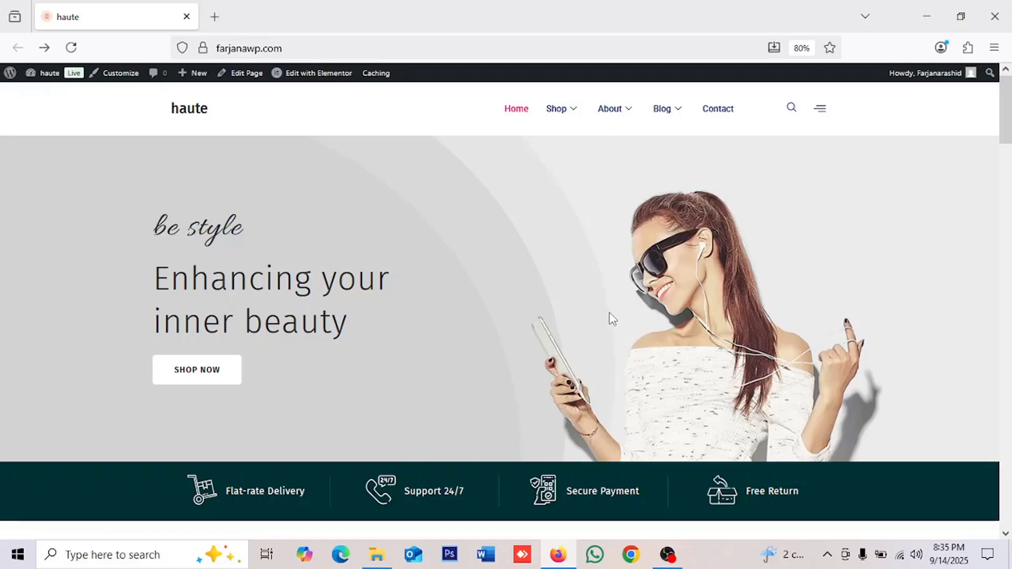
Step: Preview the About and Blog mega menus on the live site's header
mouse_move(628, 117)
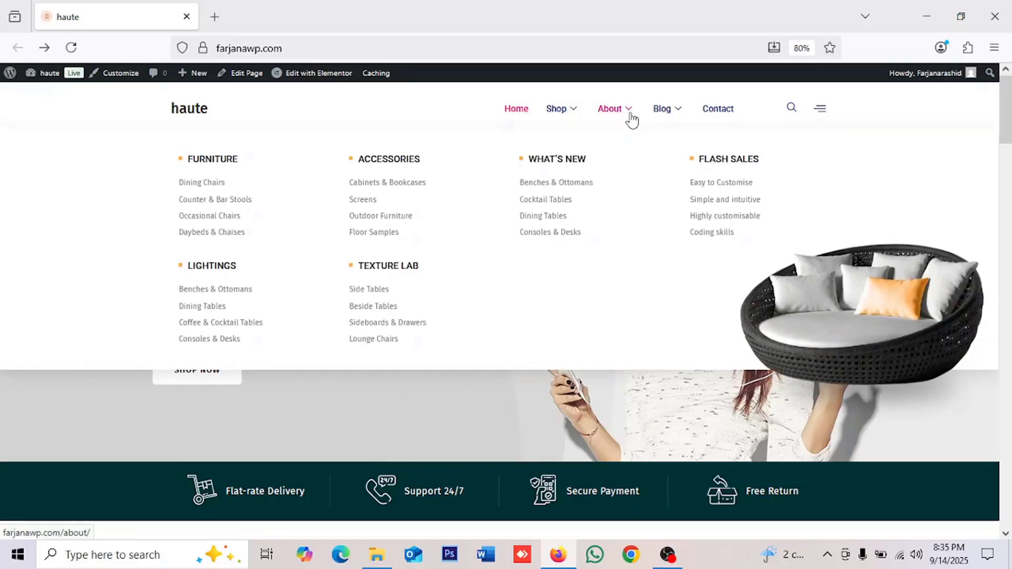
mouse_move(673, 117)
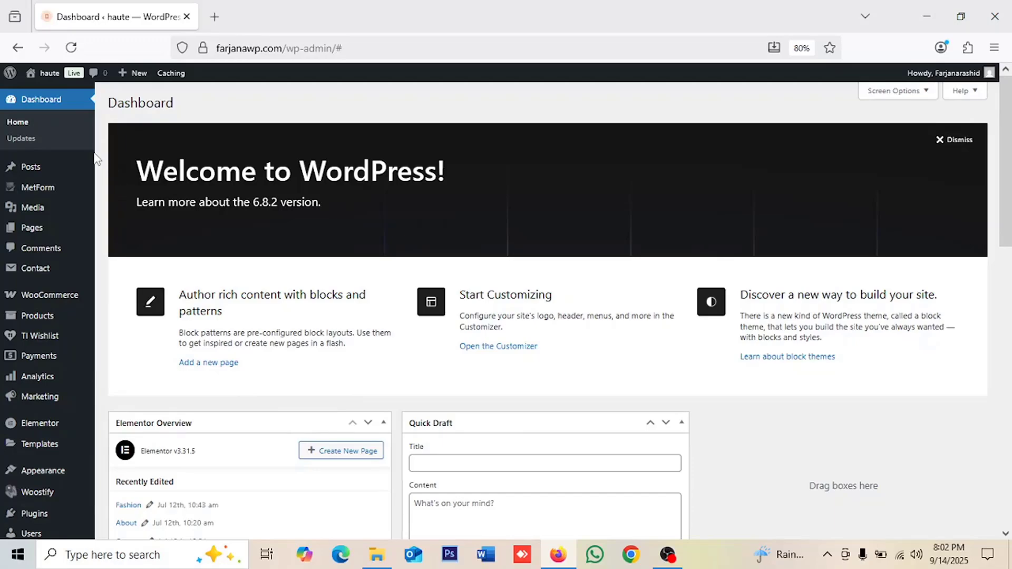
Step: Search the plugin directory for 'elementskit', then install and activate ElementsKit Elementor Addons
mouse_move(45, 519)
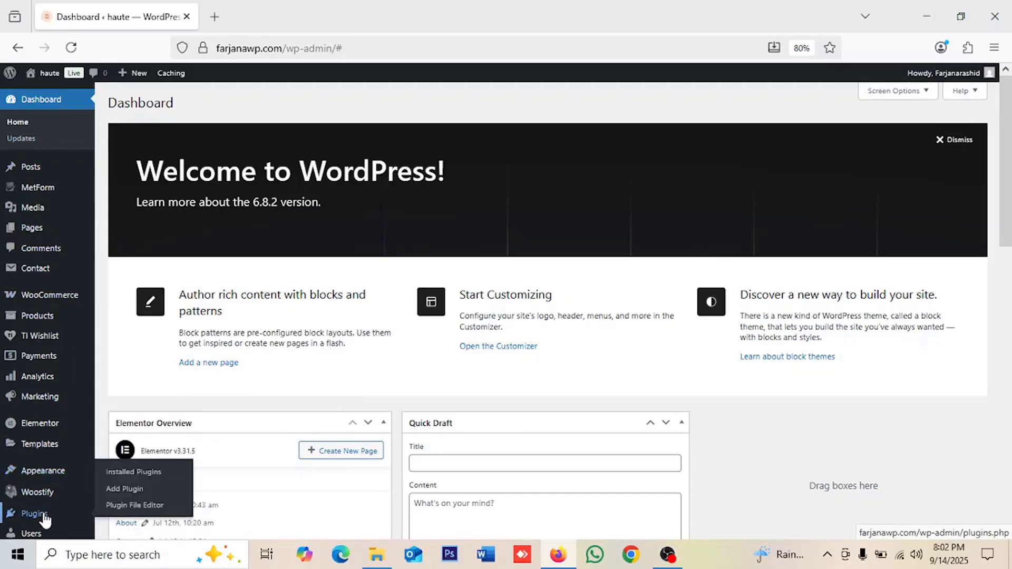
left_click(55, 519)
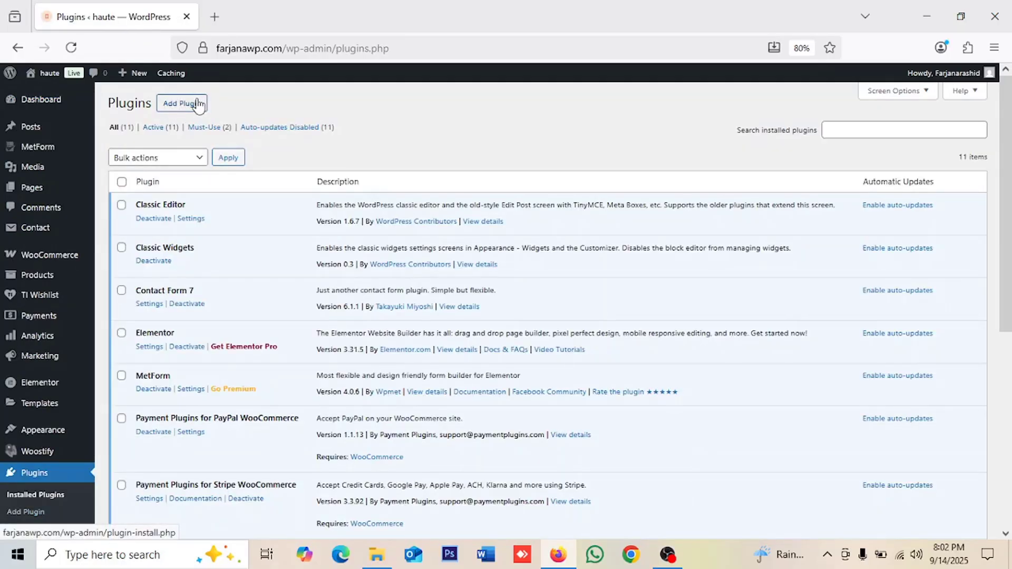
left_click(198, 104)
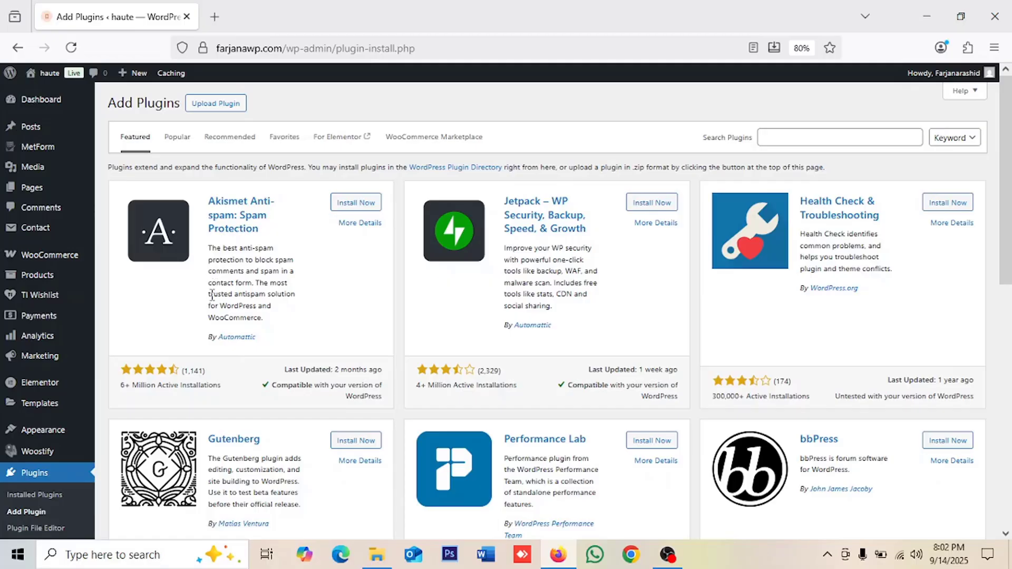
left_click(817, 138)
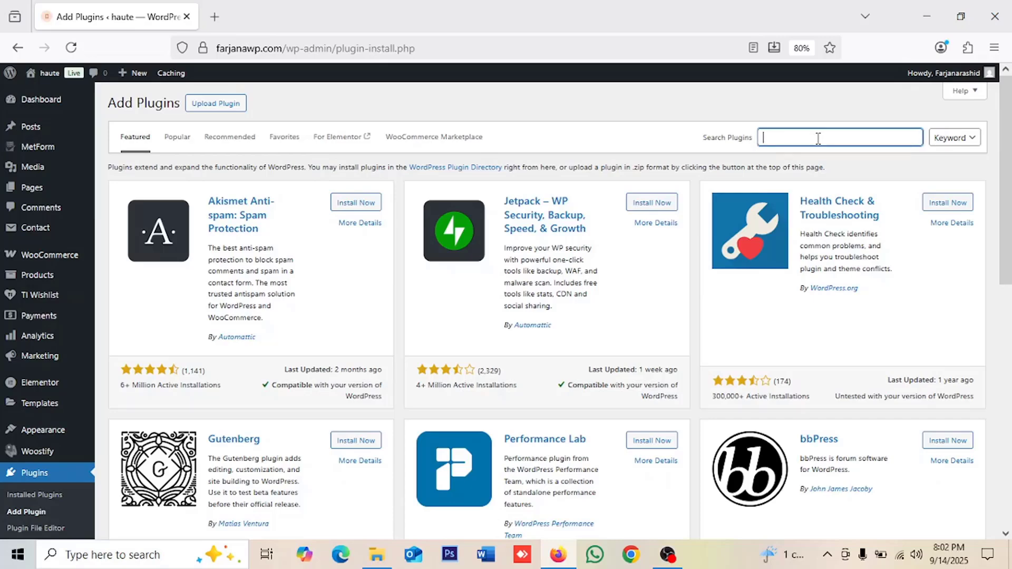
type("elementskit")
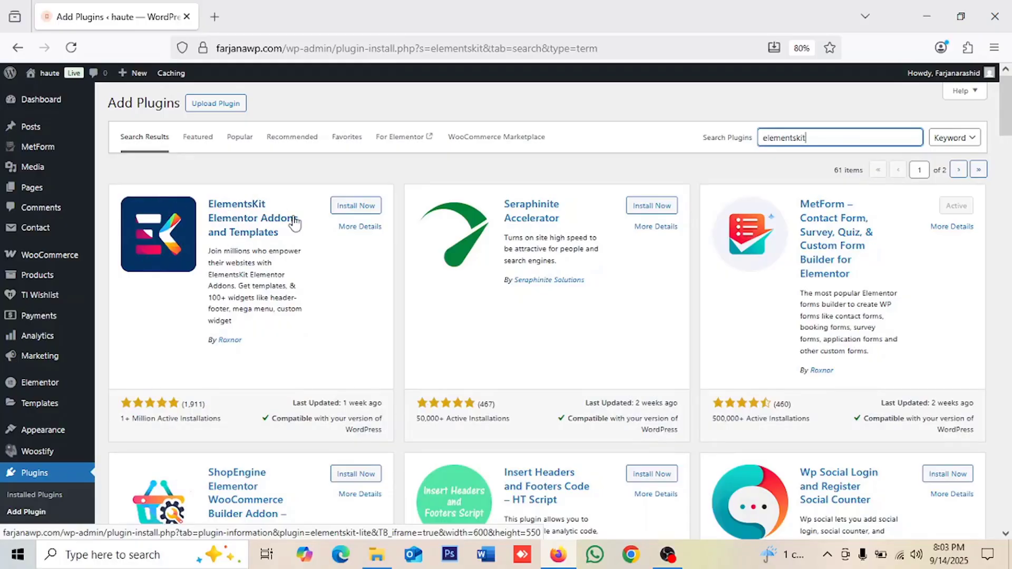
left_click(353, 207)
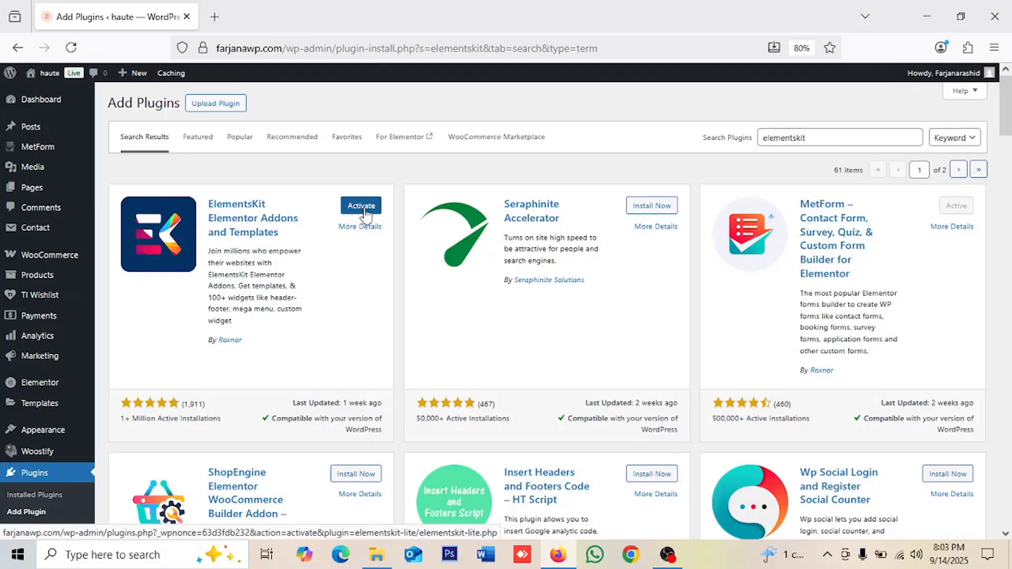
left_click(352, 206)
Step: Open Appearance > Menus and review the Header Primary menu settings
mouse_move(71, 453)
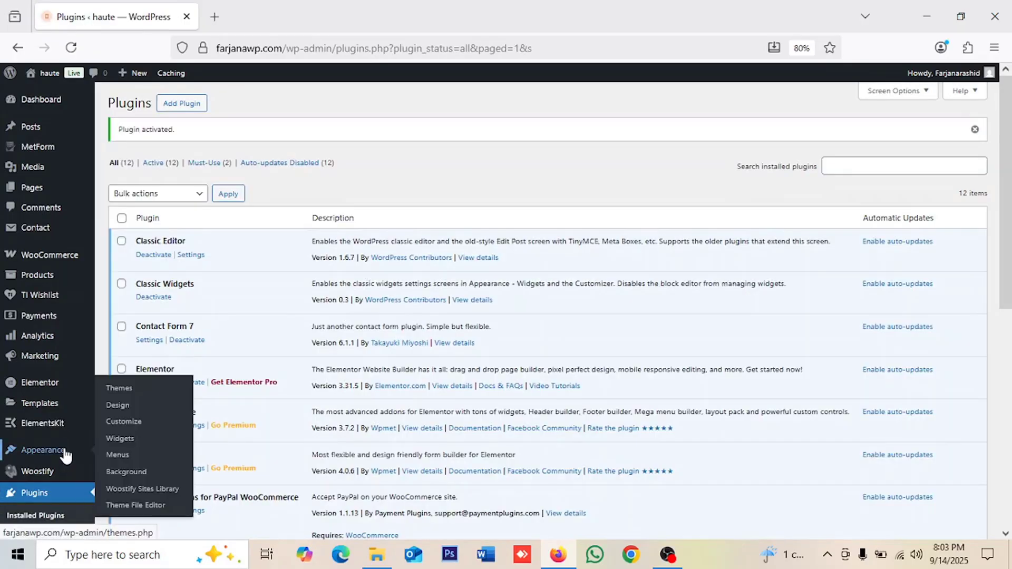
left_click(117, 454)
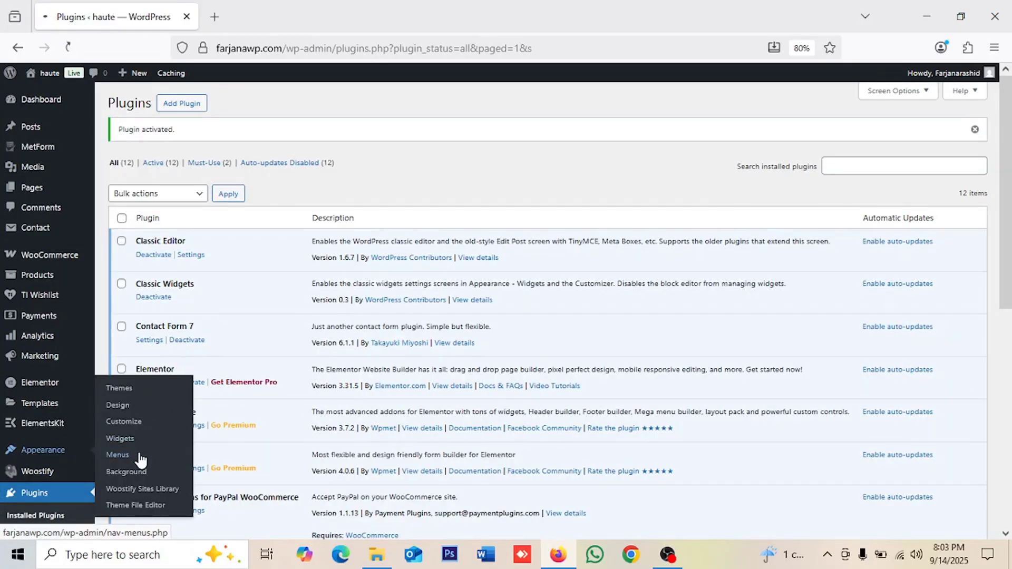
scroll(1010, 229, "down", 5)
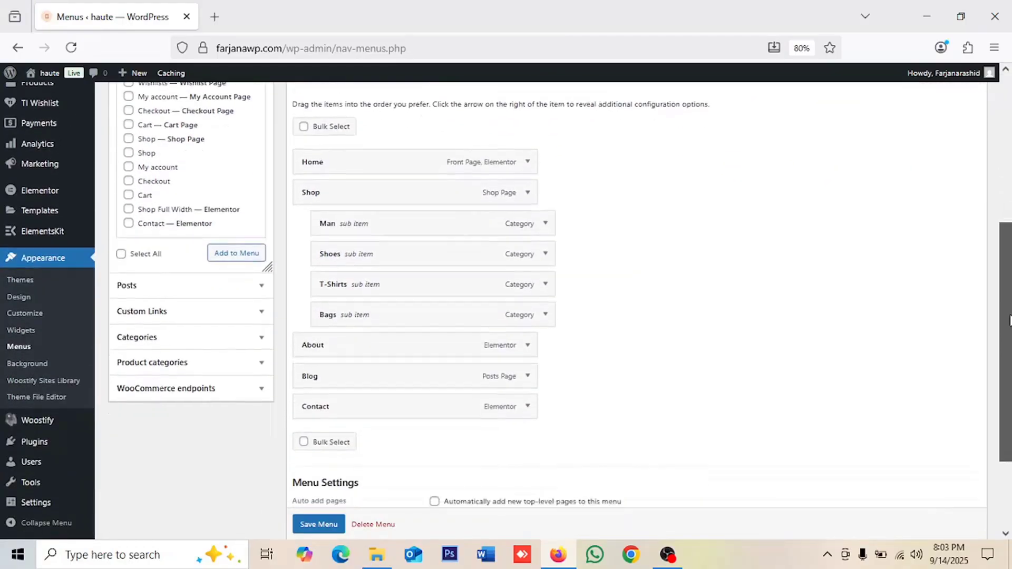
scroll(1009, 221, "up", 3)
scroll(1010, 221, "up", 1)
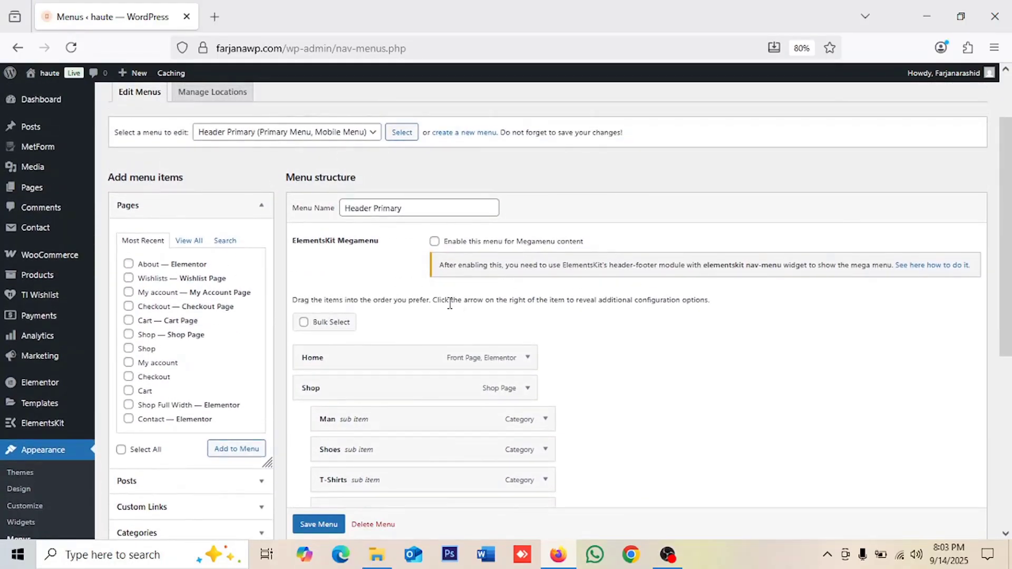
Step: Check the live site in a new tab, then return to the menu editor
mouse_move(47, 74)
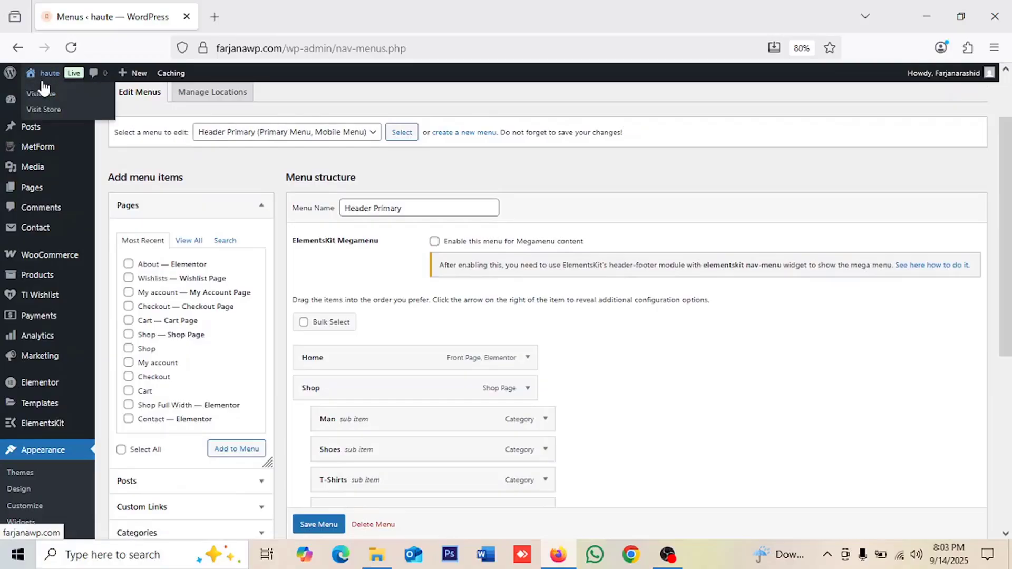
middle_click(53, 95)
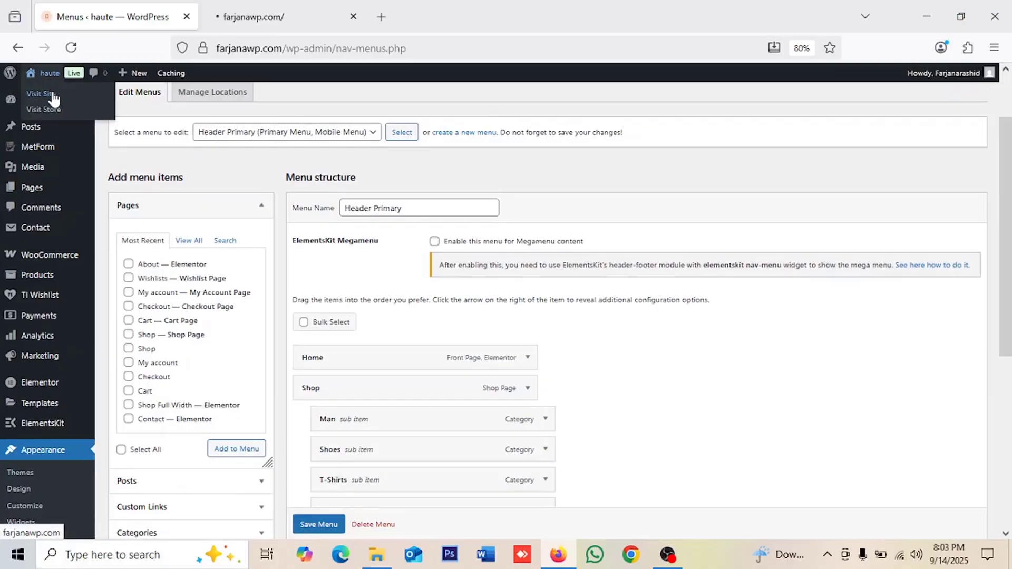
left_click(295, 15)
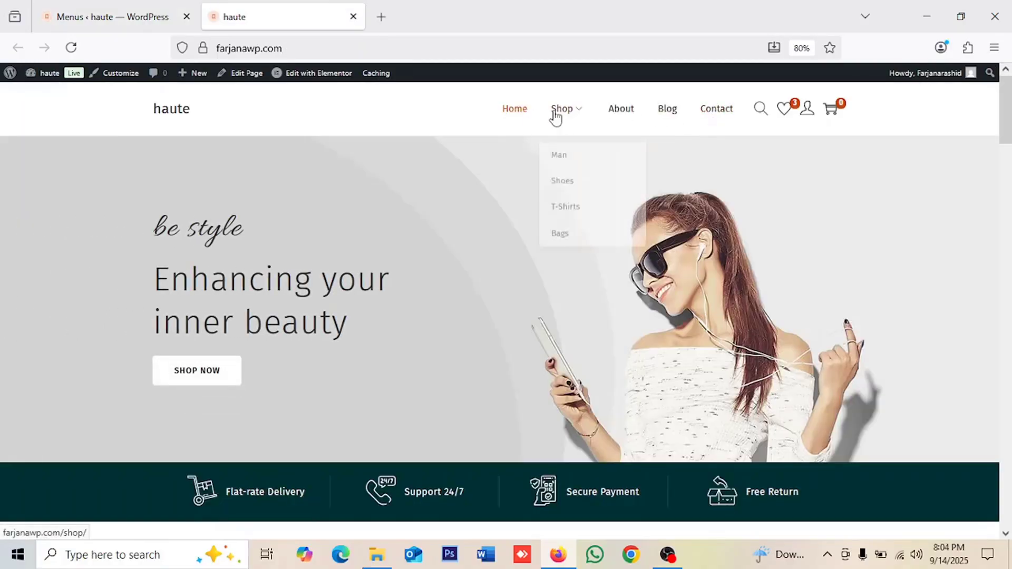
left_click(152, 16)
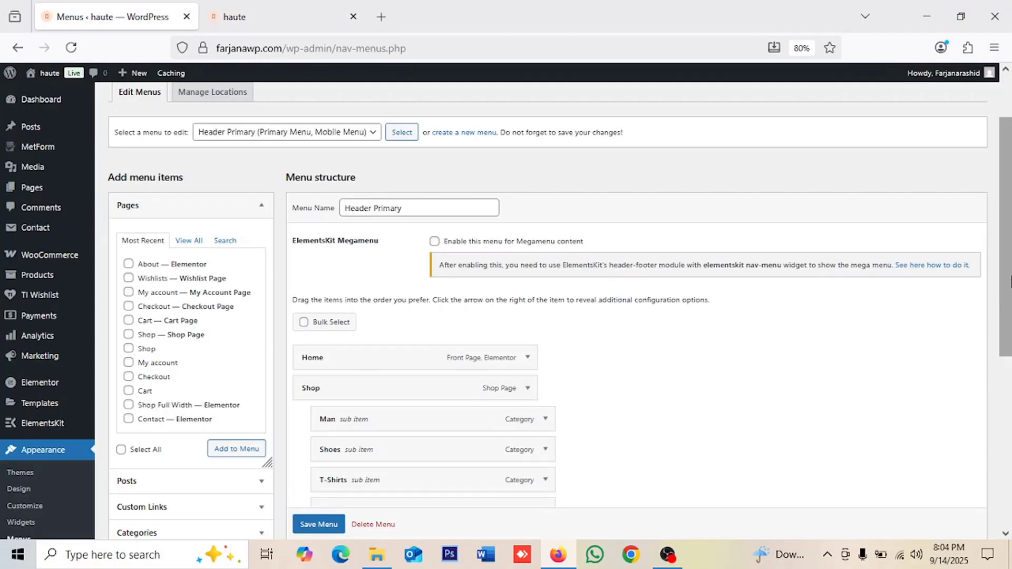
Step: Enable 'Enable this menu for Megamenu content' and save the Header Primary menu
left_click_drag(1008, 289, 1009, 261)
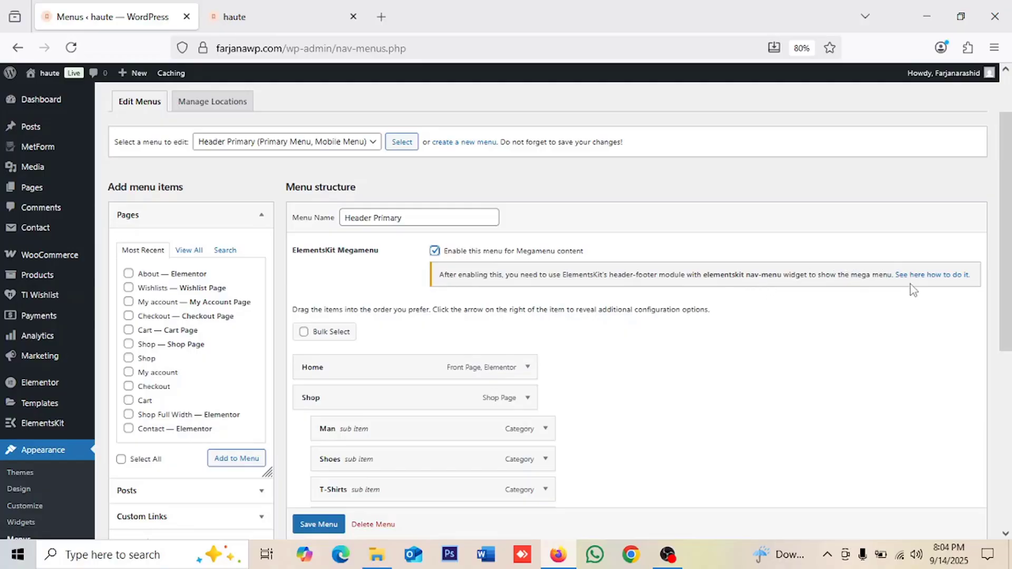
scroll(329, 527, "down", 1)
left_click(329, 524)
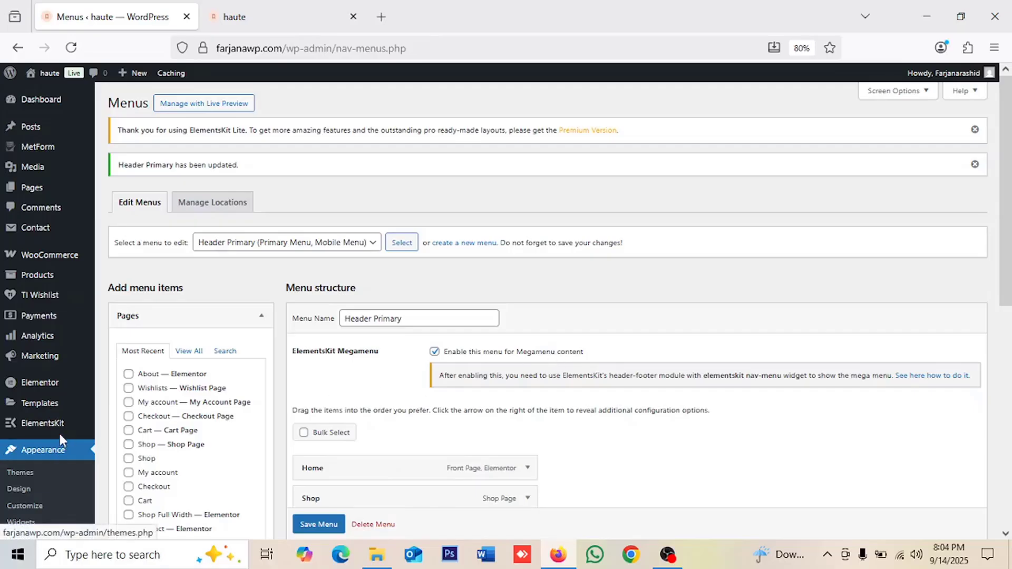
mouse_move(57, 434)
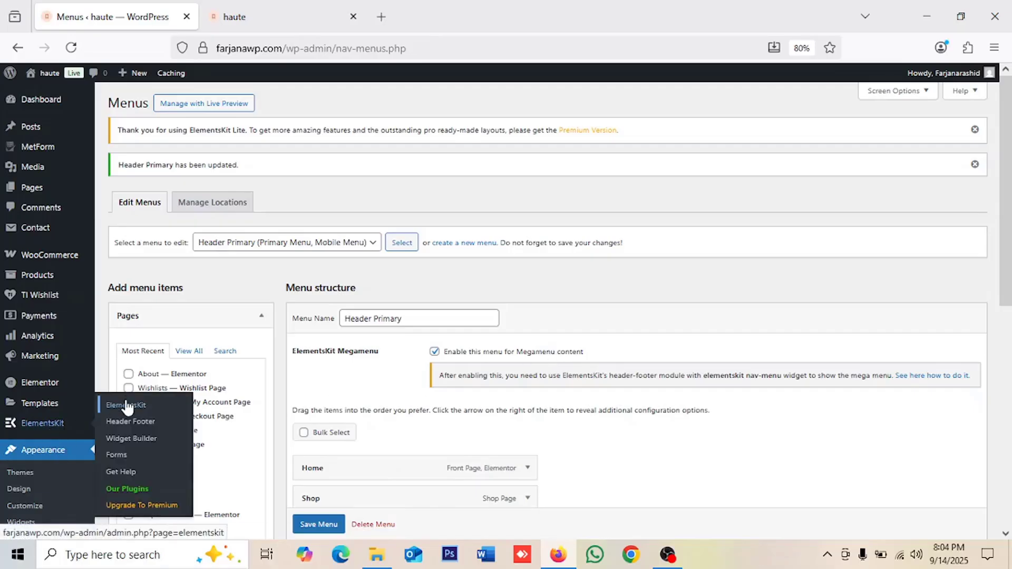
Step: Open ElementsKit and get past the configuration step with Basic selected
left_click(128, 422)
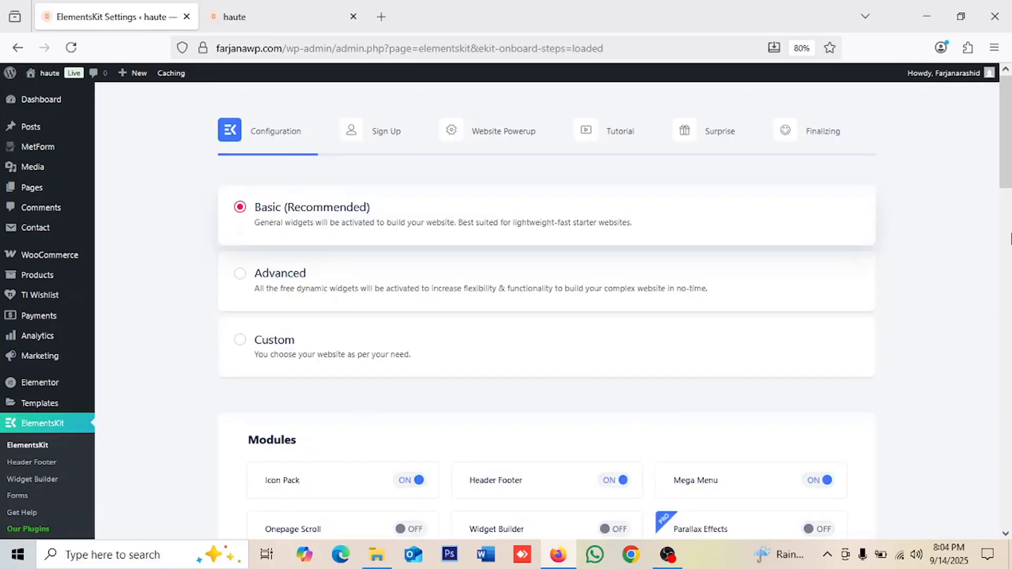
mouse_move(1009, 177)
left_mouse_down()
mouse_move(1009, 476)
mouse_move(1009, 160)
left_mouse_up()
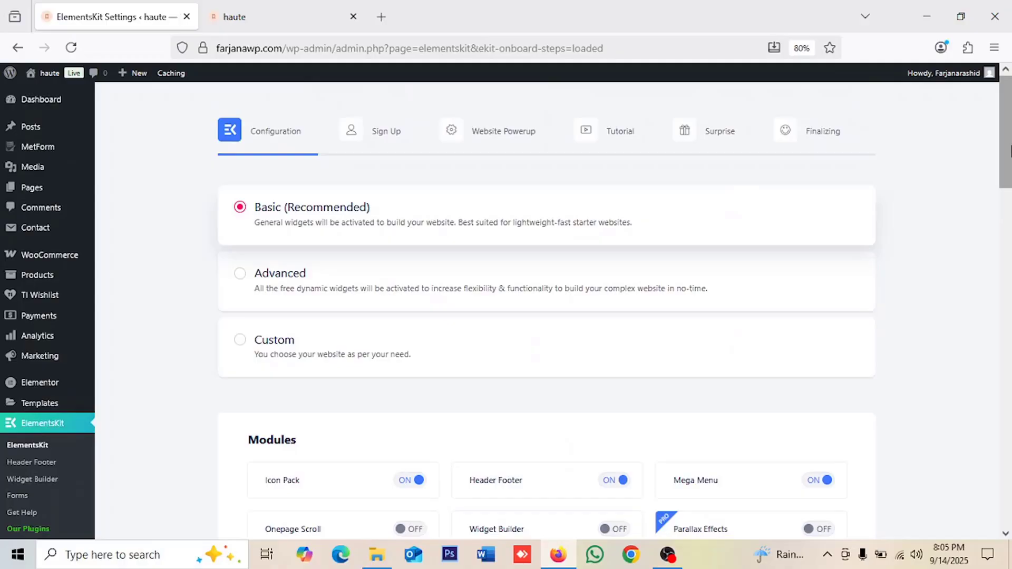
left_click_drag(1010, 152, 1010, 491)
left_click(849, 472)
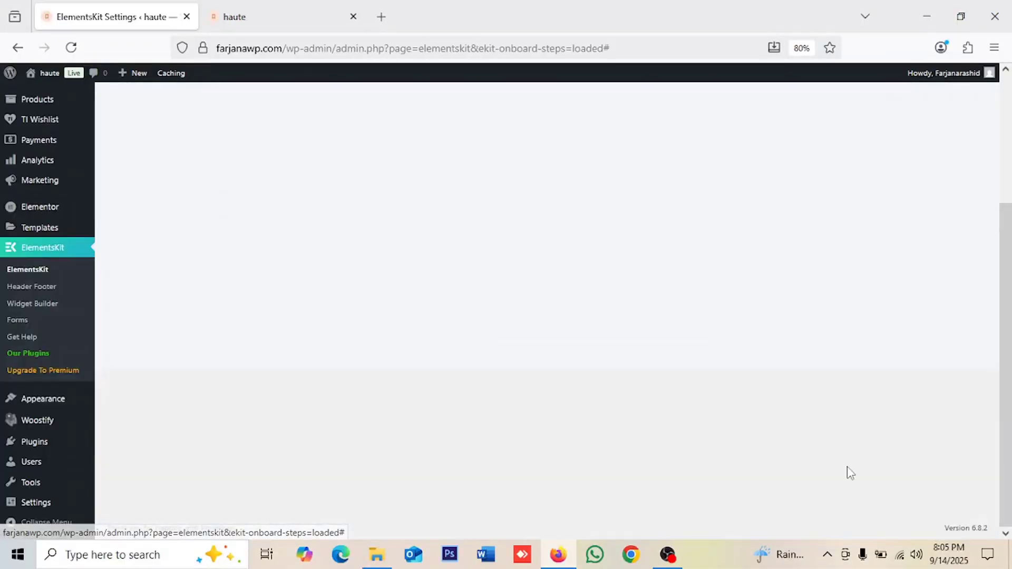
Step: Skip the sign-up, plugins and tutorial steps, complete setup, and go to the dashboard
left_click(689, 479)
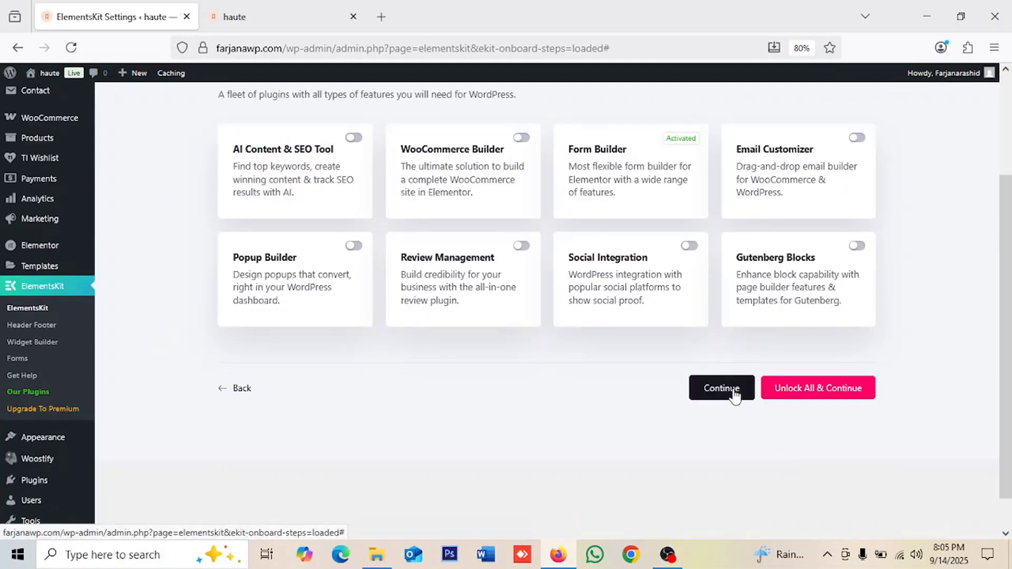
left_click(730, 388)
left_click_drag(1009, 182, 1009, 303)
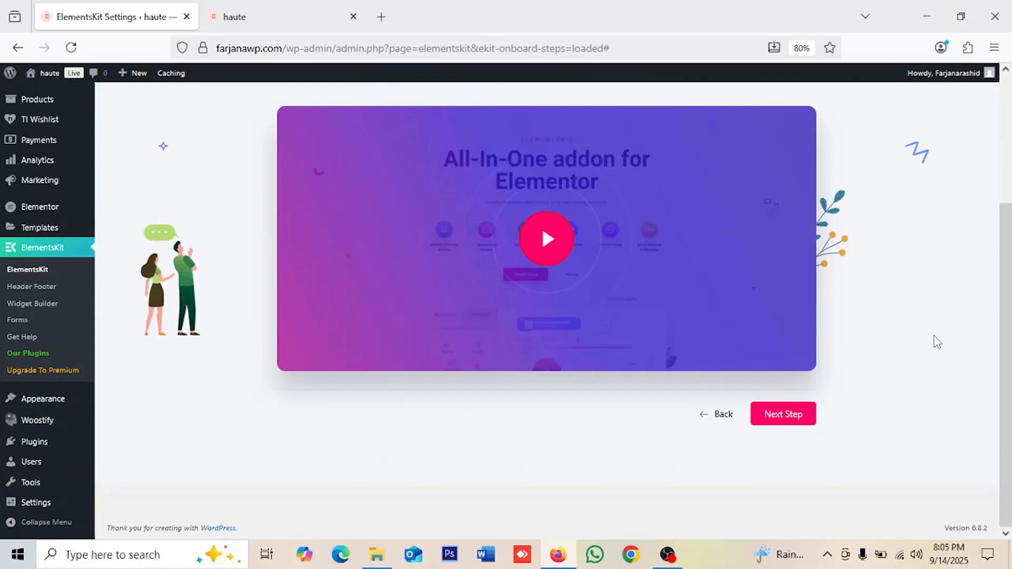
left_click(783, 418)
scroll(789, 411, "down", 3)
left_click(781, 424)
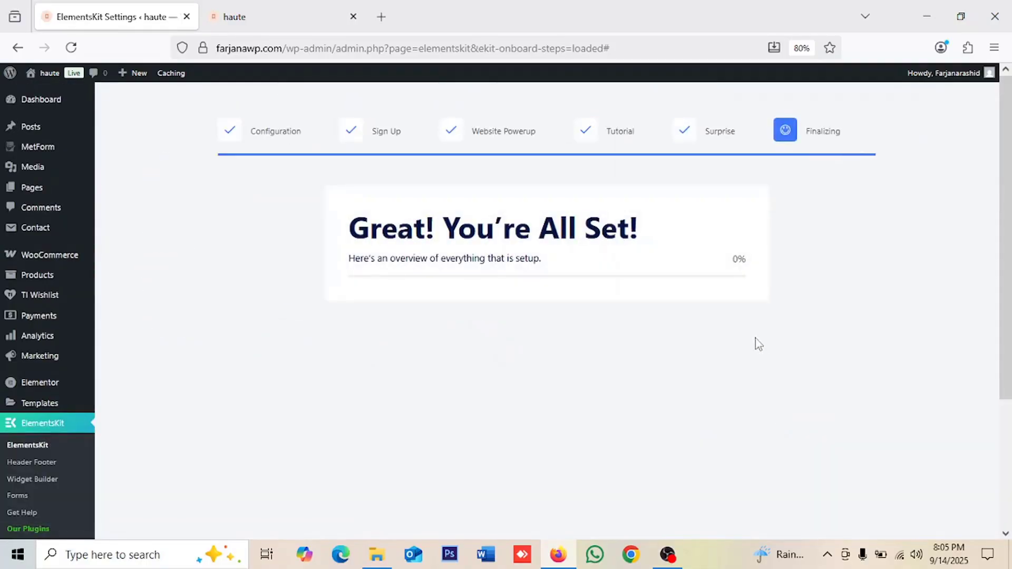
left_click(699, 357)
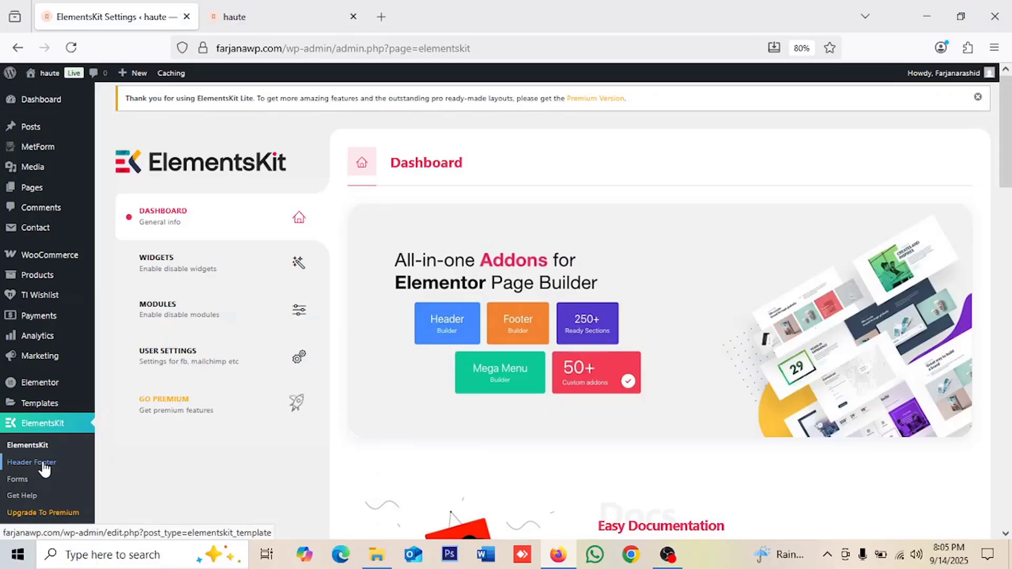
Step: Create an active header template titled 'Header' and open its content in Elementor
left_click(40, 467)
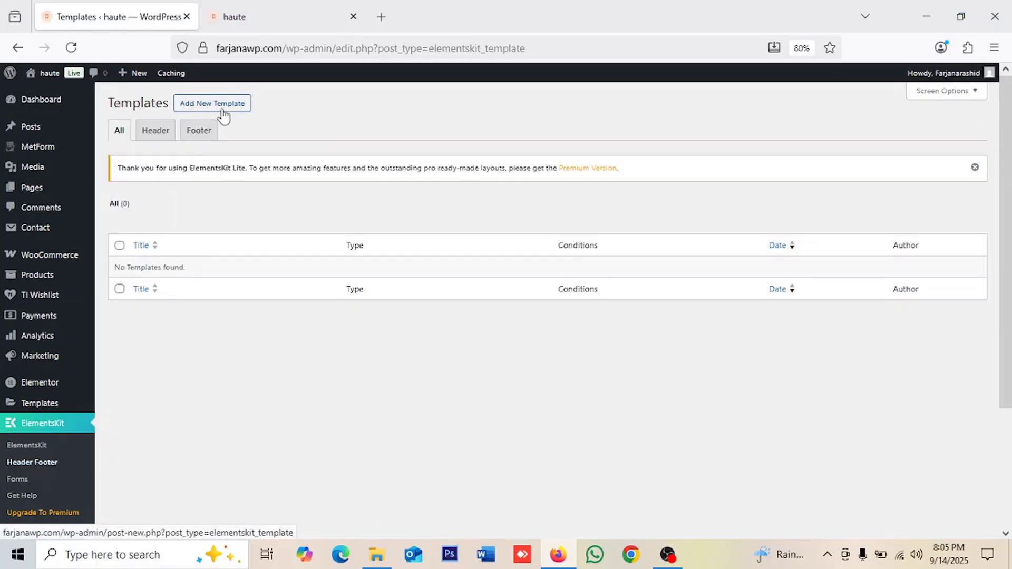
left_click(226, 106)
left_click(445, 205)
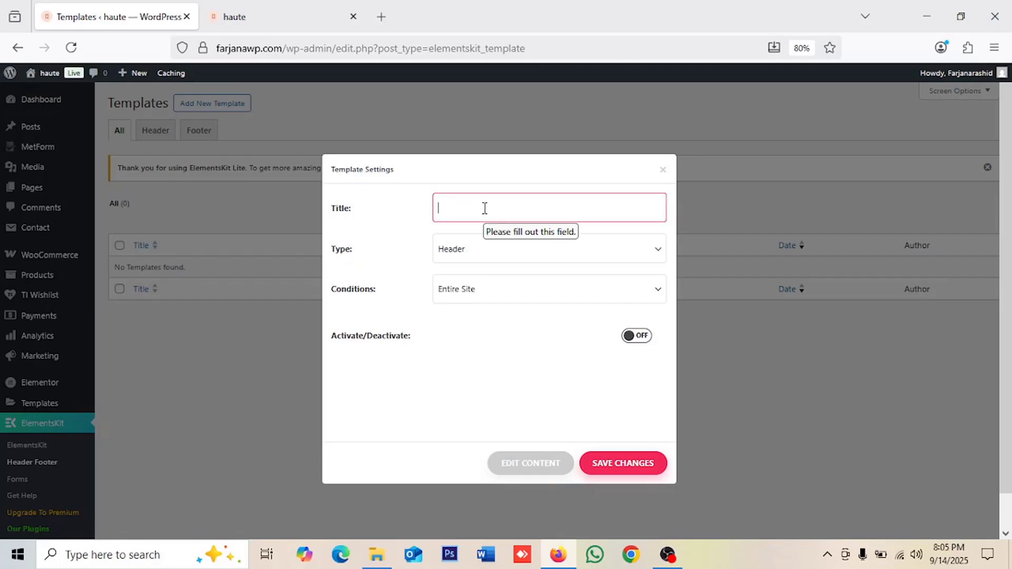
type("Header")
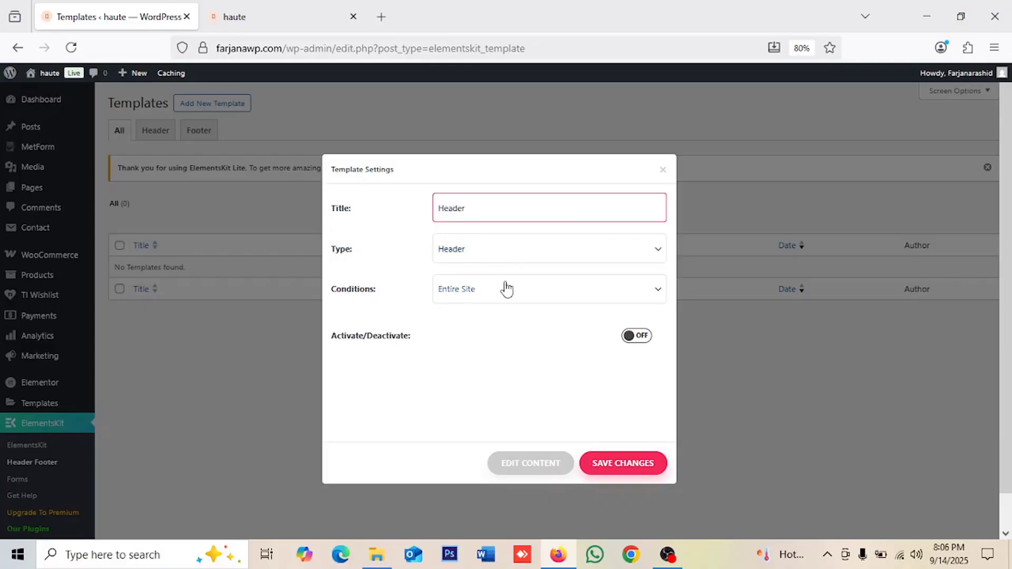
left_click(640, 339)
left_click(616, 463)
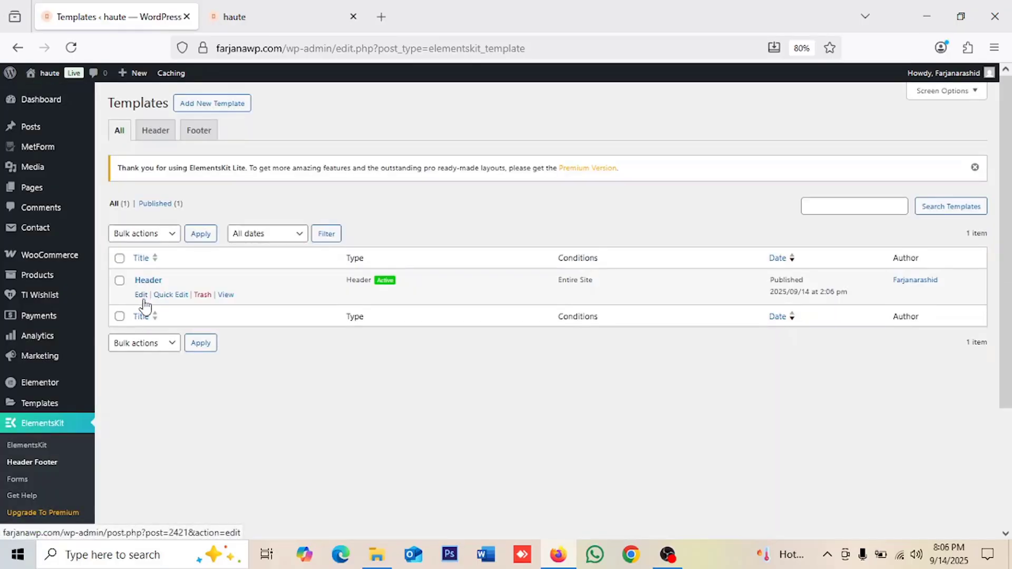
left_click(142, 295)
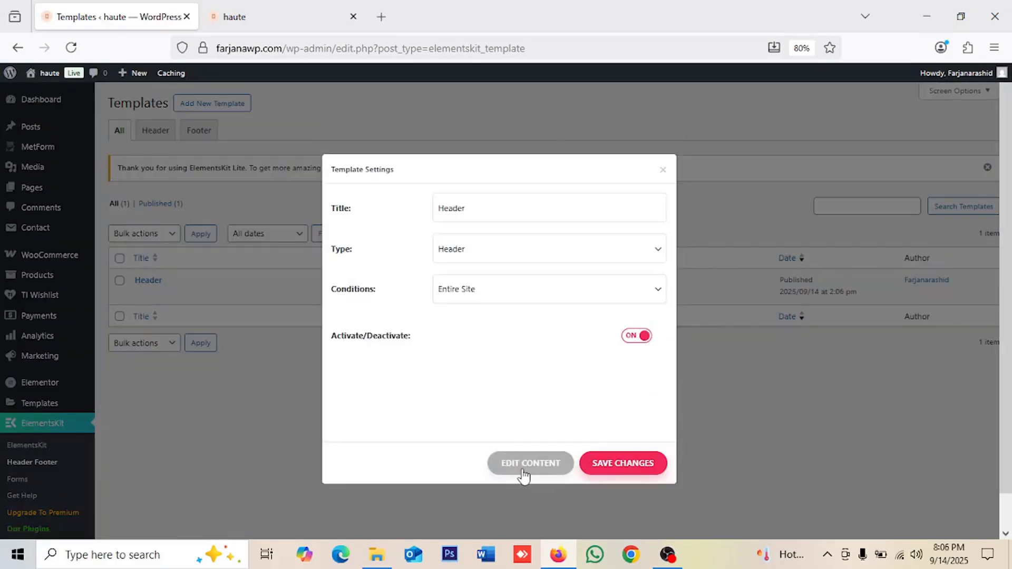
left_click(523, 466)
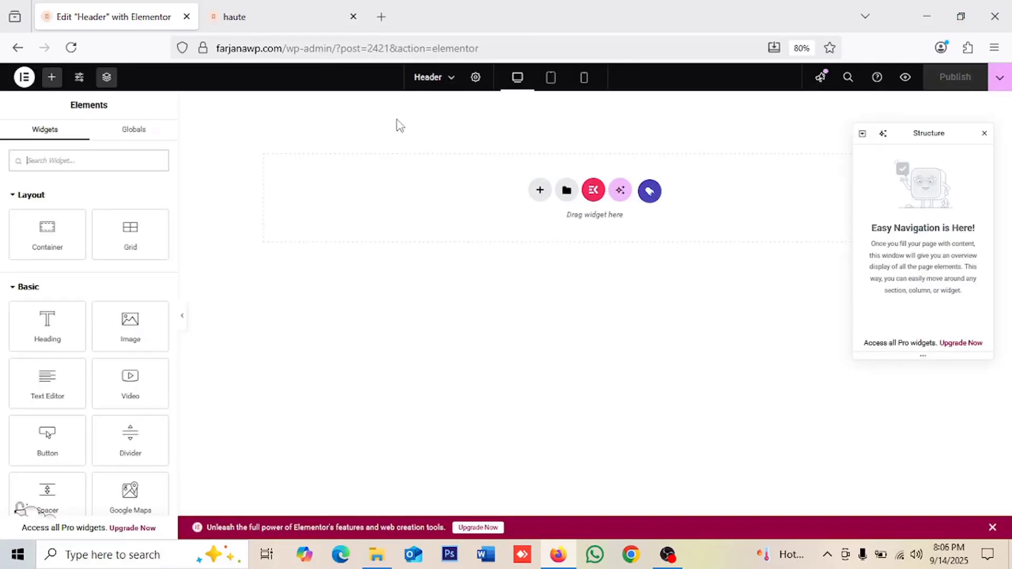
Step: Close the Structure panel and search the ElementsKit Sections library for 'header'
left_click(984, 134)
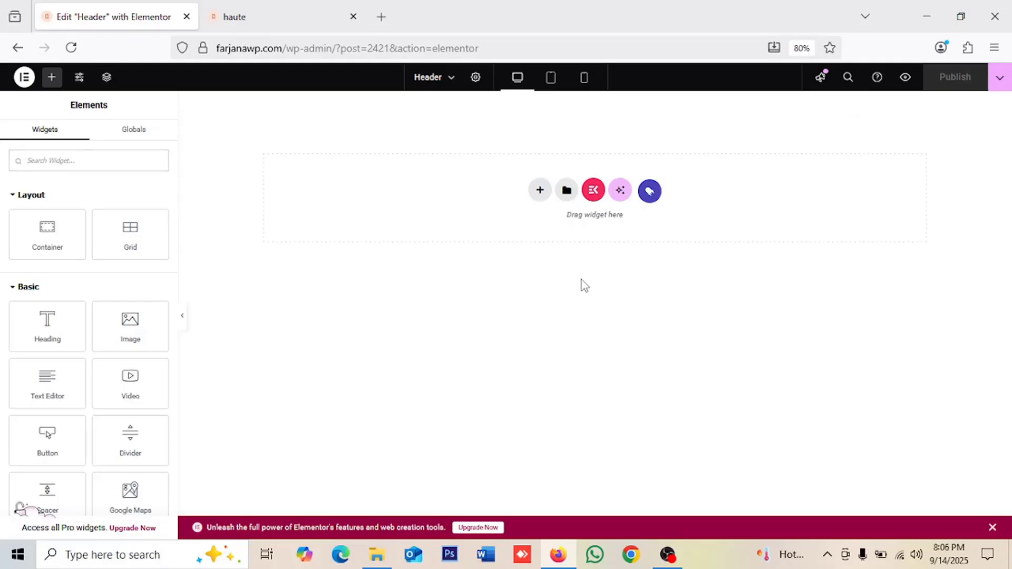
left_click(593, 191)
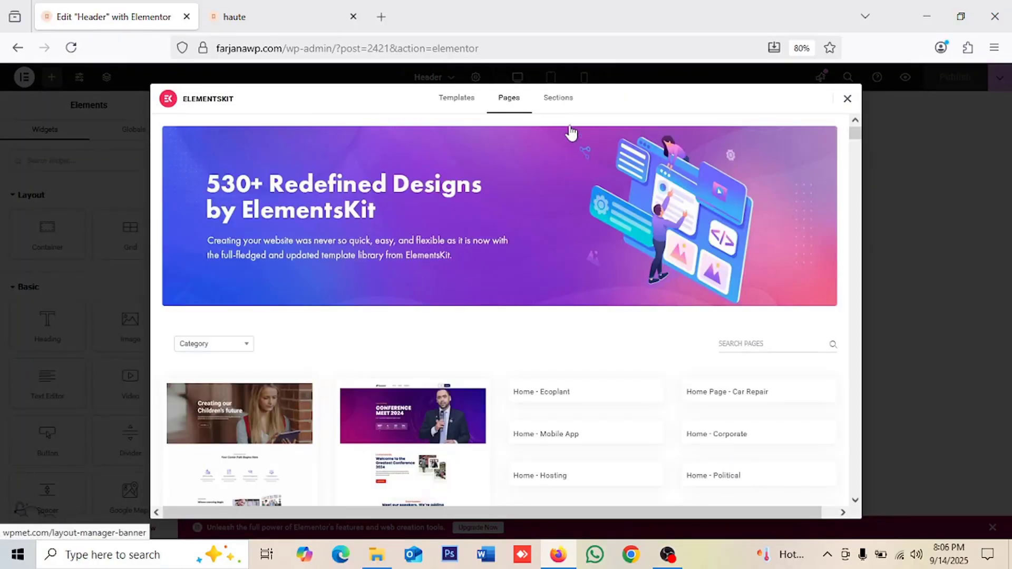
left_click(568, 113)
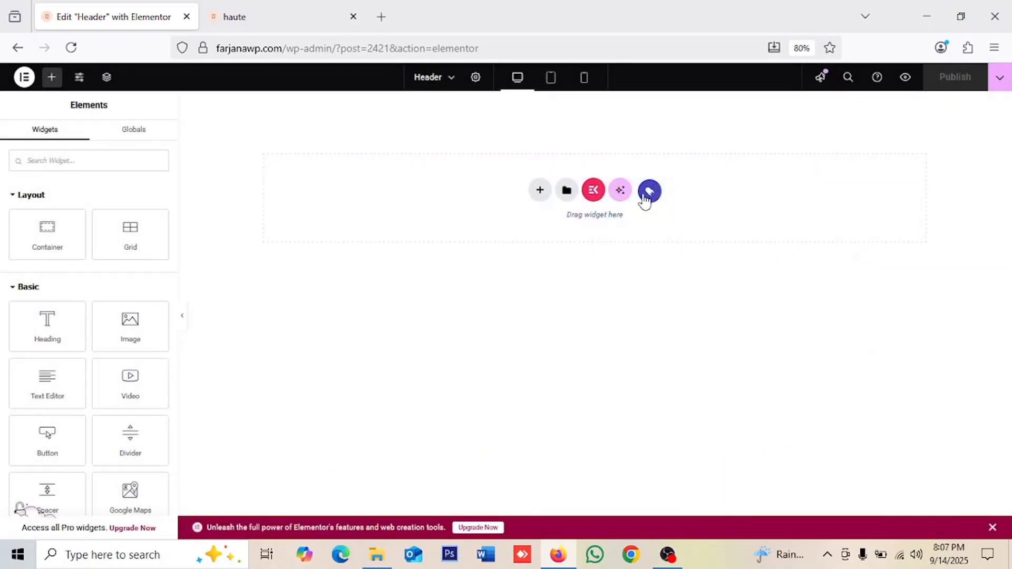
left_click(740, 344)
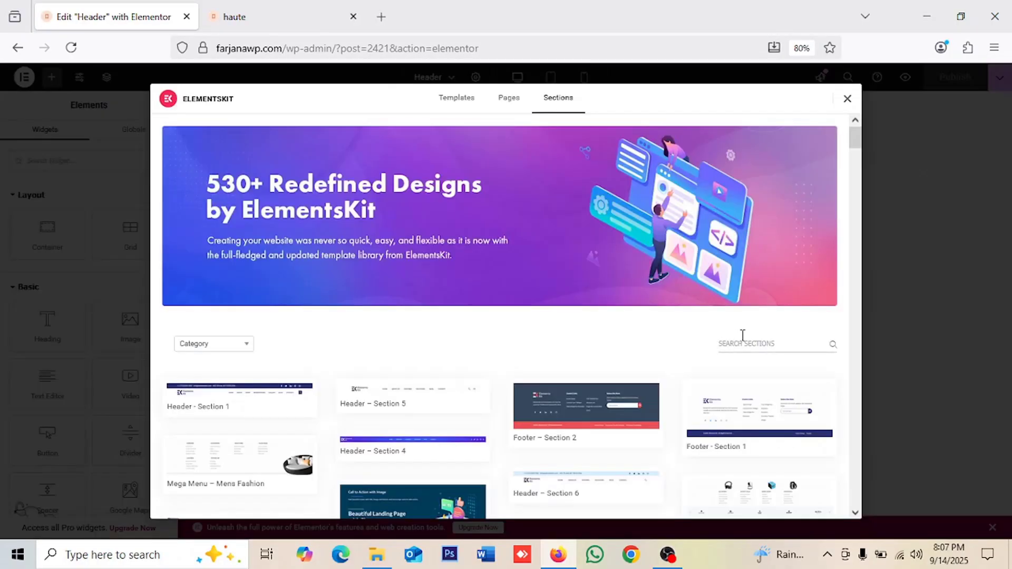
type("header")
scroll(856, 216, "down", 1)
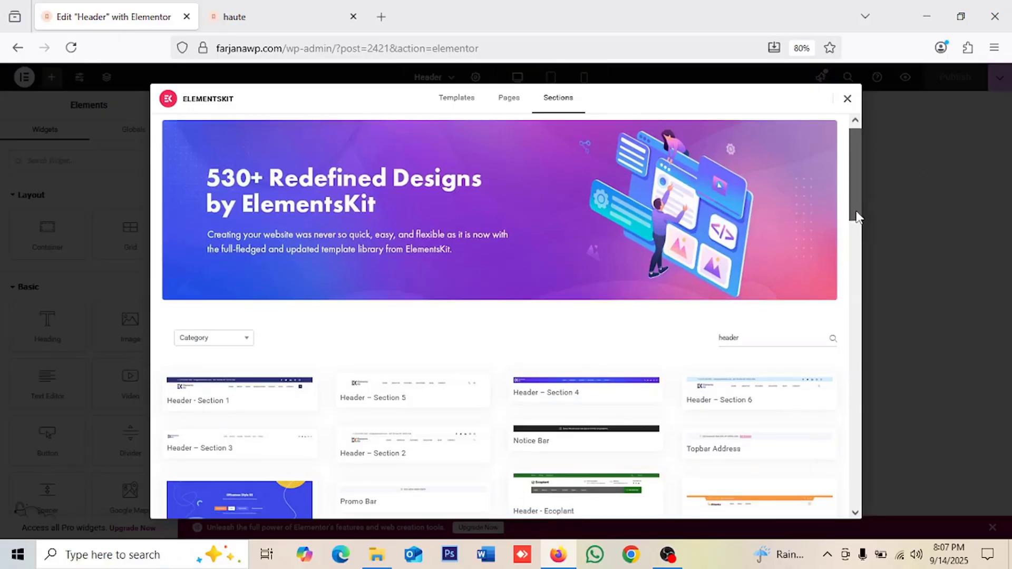
left_click_drag(857, 216, 867, 255)
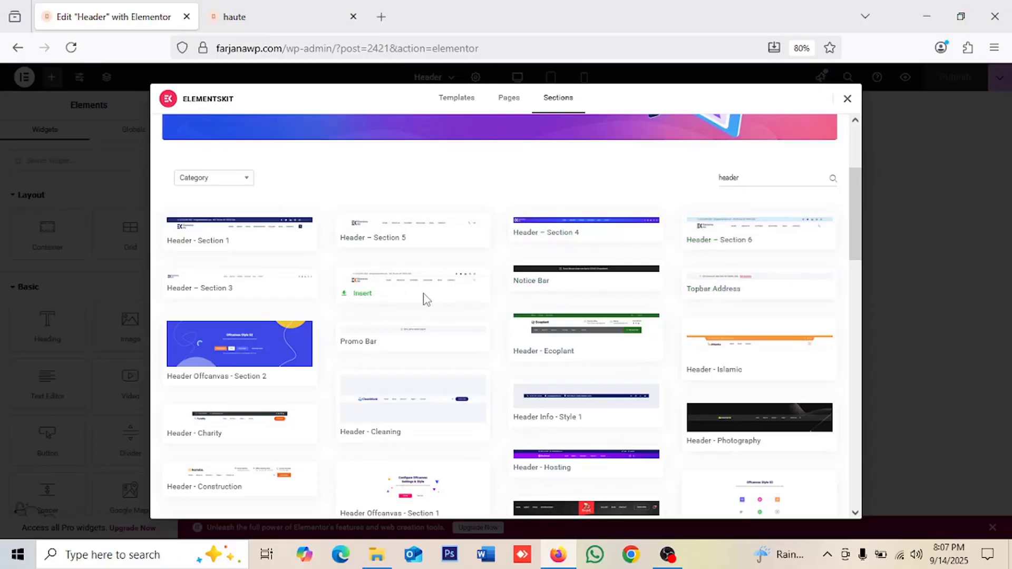
mouse_move(474, 232)
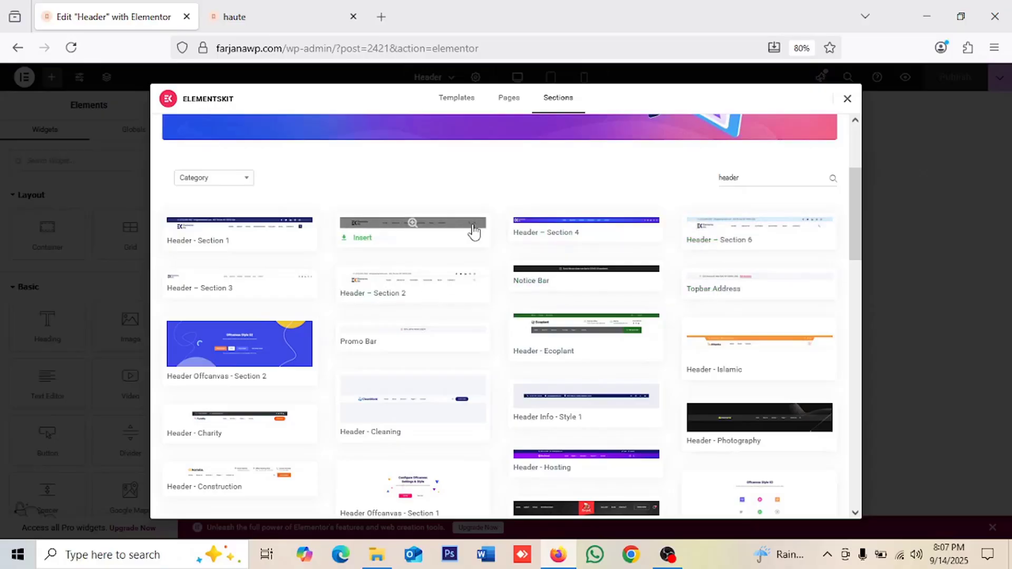
Step: Insert the Header – Section 5 layout and inspect its placeholder logo image
left_click(359, 242)
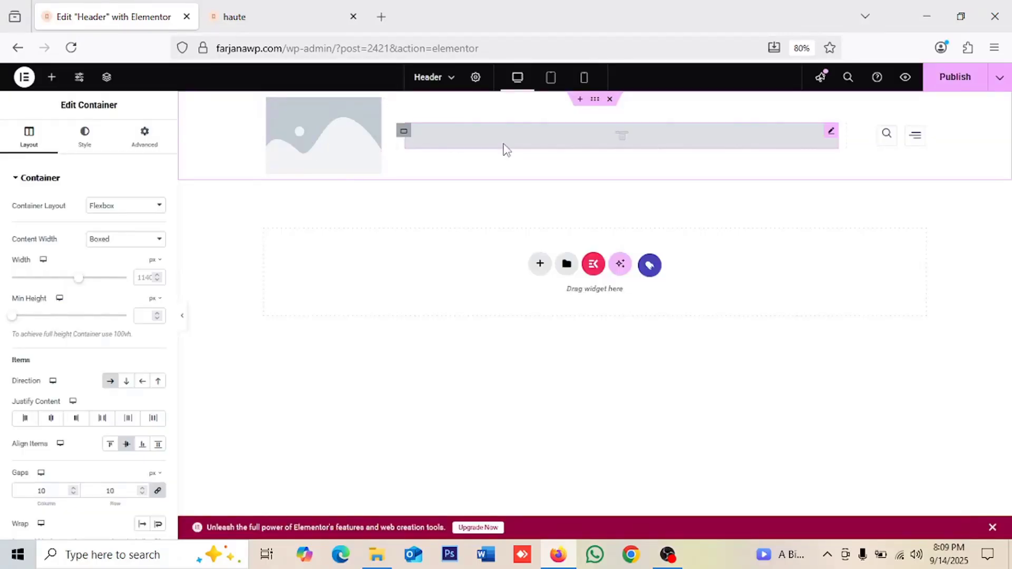
left_click(332, 136)
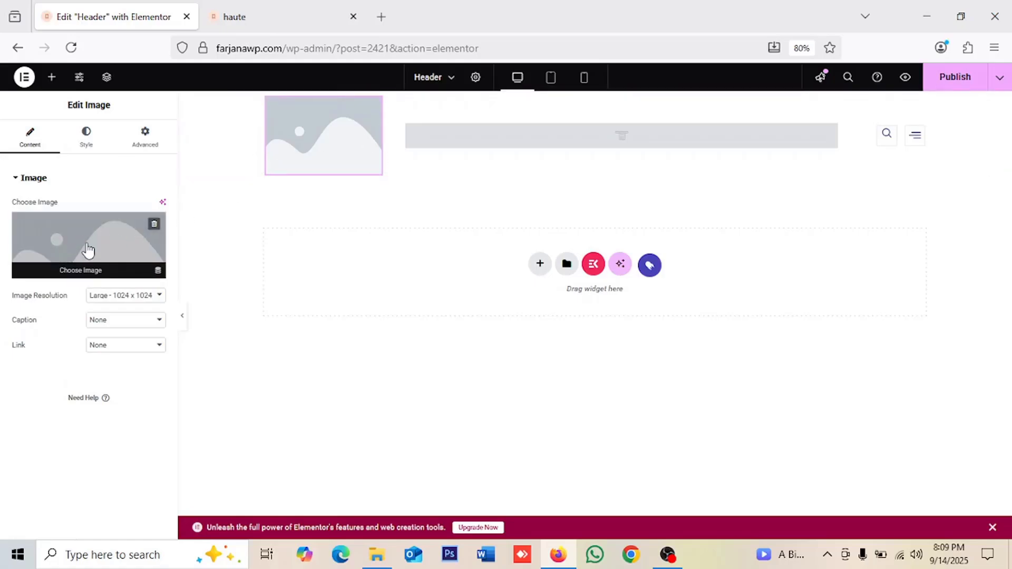
left_click(88, 250)
left_click(260, 17)
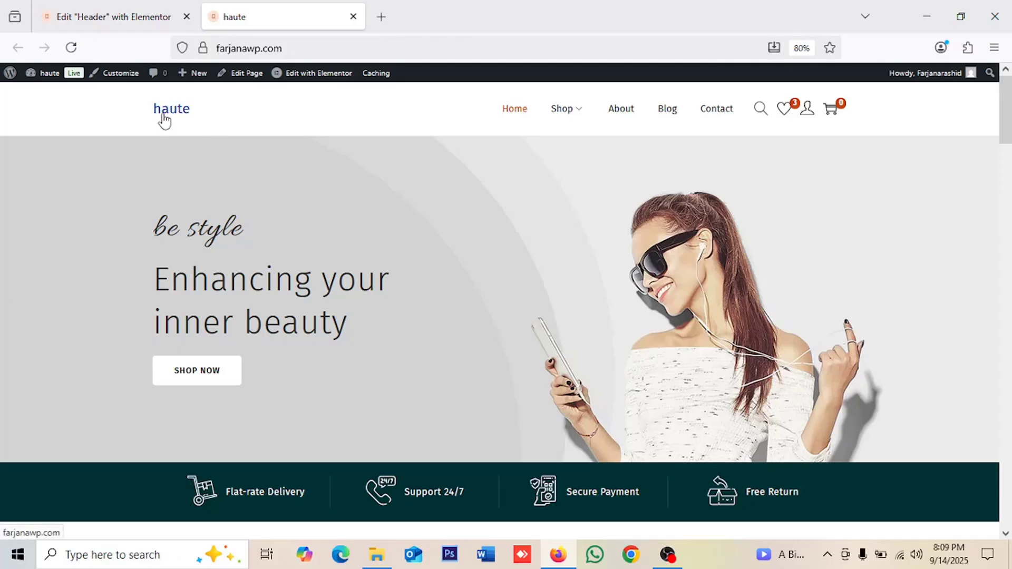
left_click(133, 12)
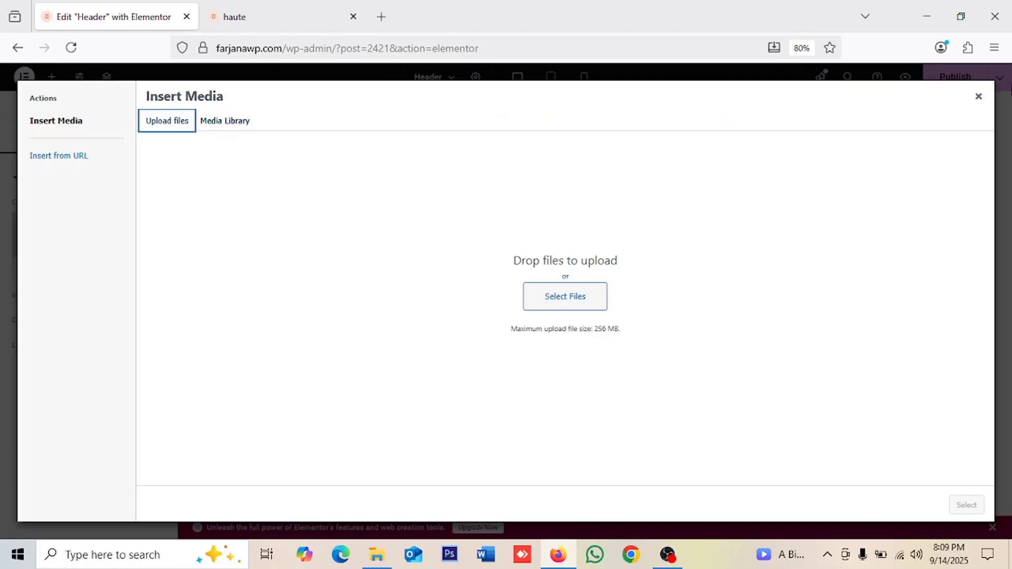
left_click(979, 98)
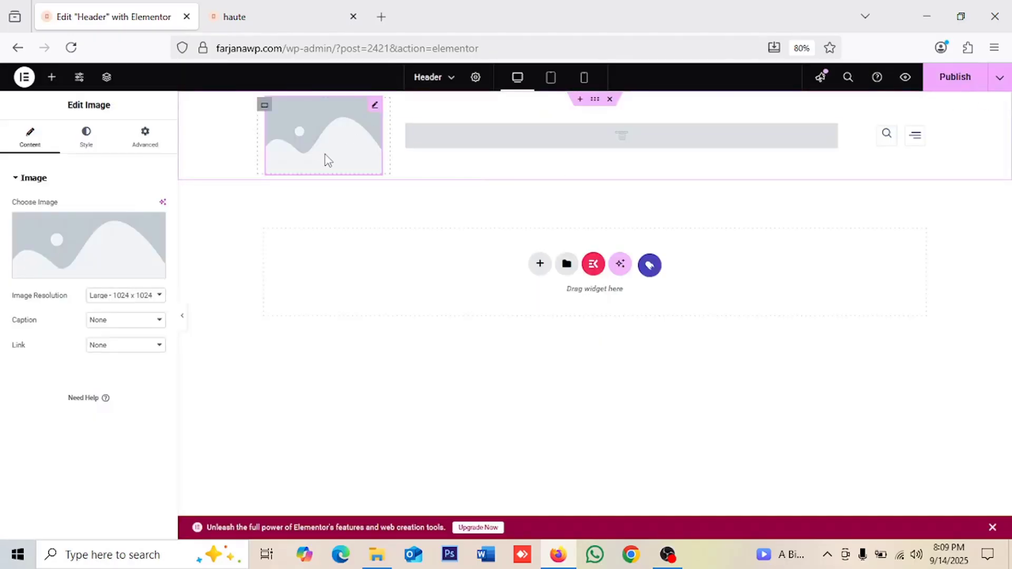
left_click(52, 77)
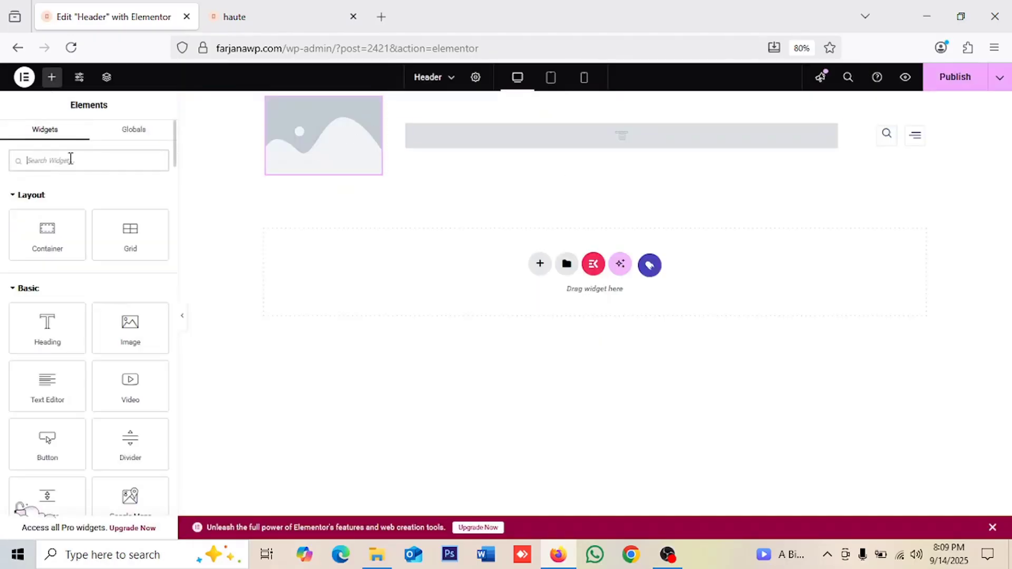
Step: Add a Heading reading 'haute' above the logo and delete the placeholder image
type("text")
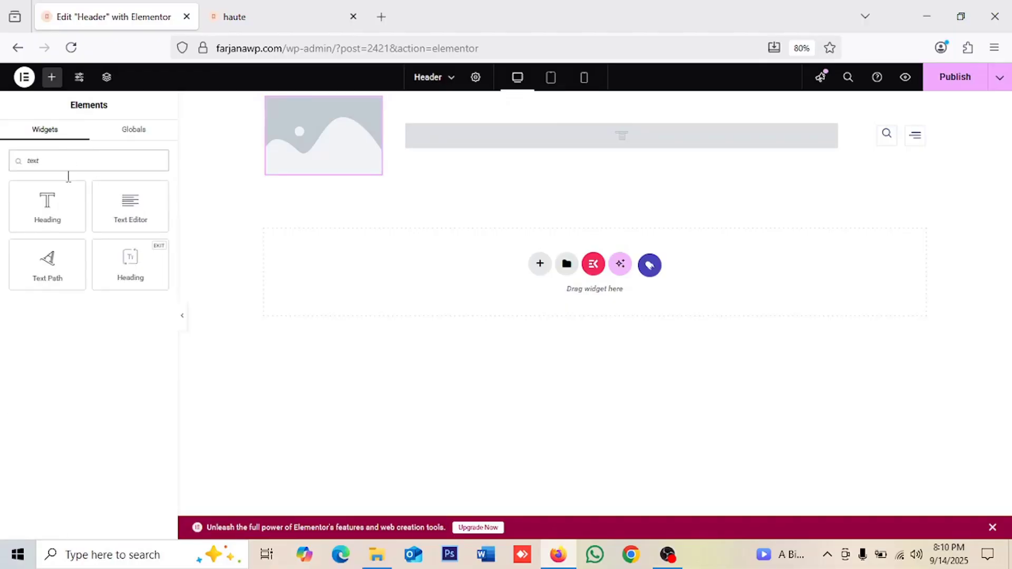
left_click_drag(44, 216, 300, 108)
double_click(79, 236)
key("ctrl+a")
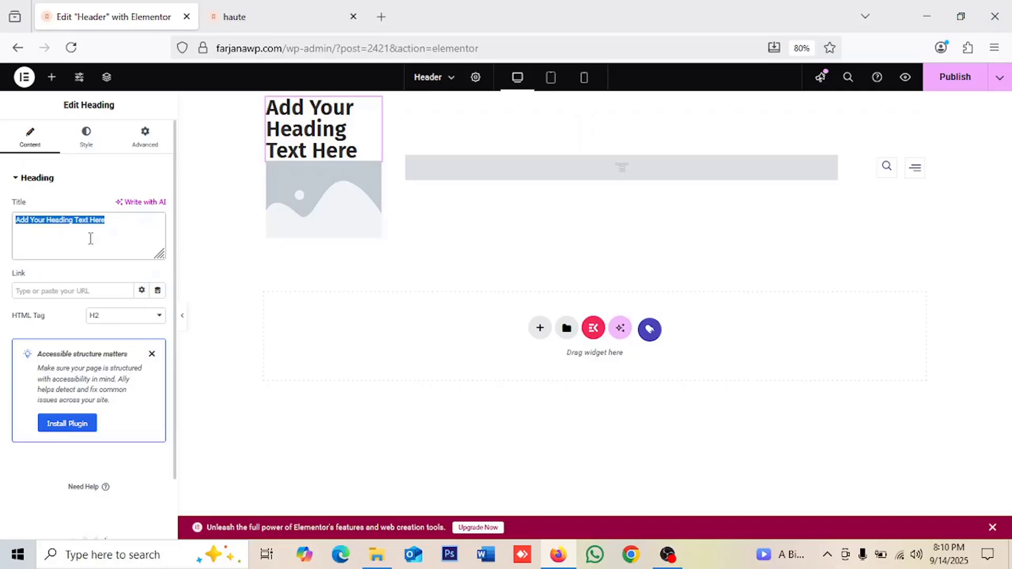
type("haute")
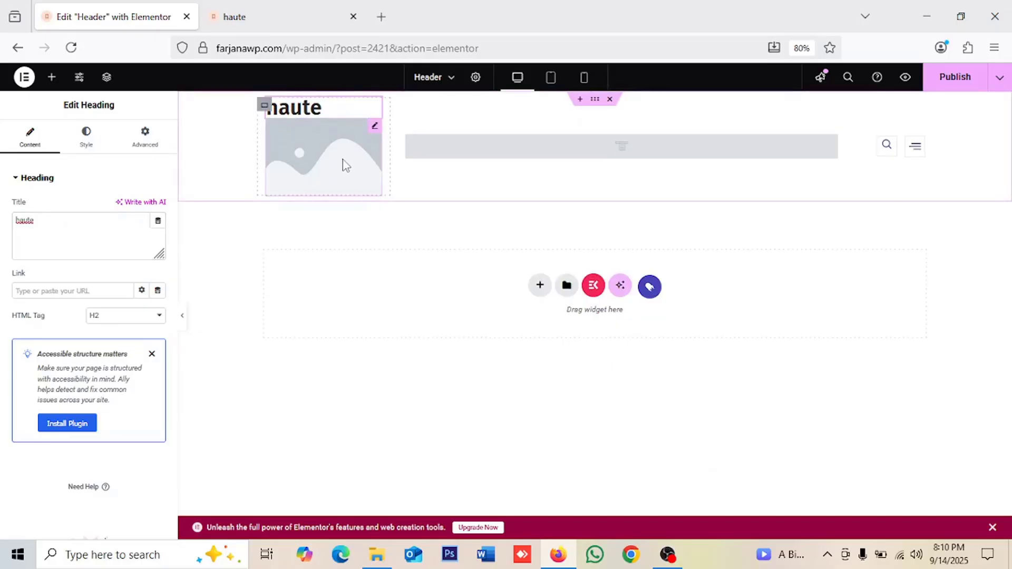
right_click(345, 166)
left_click(369, 423)
Step: Style the haute heading at 24 px size with 500 (Medium) weight
left_click(269, 109)
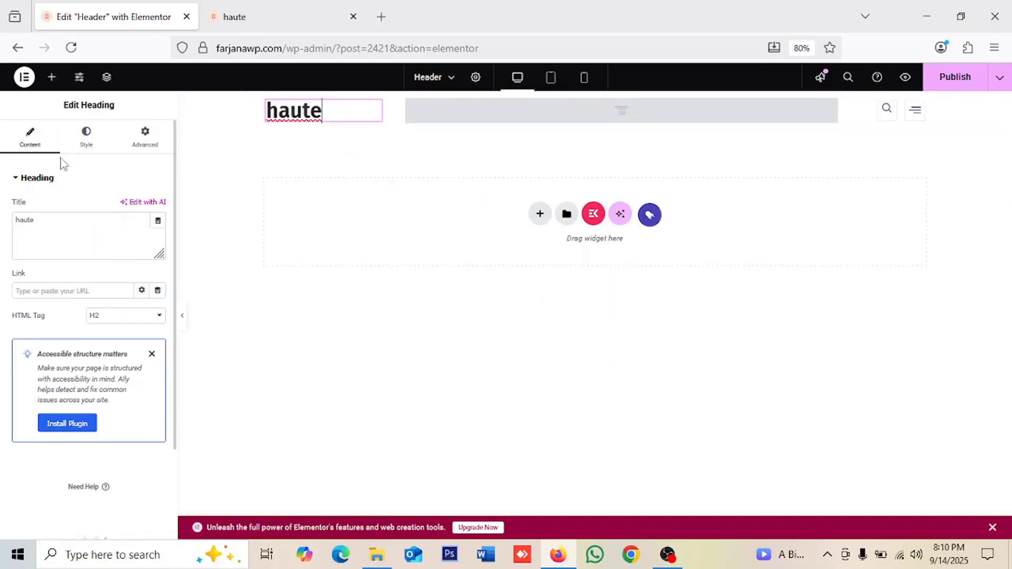
left_click(84, 141)
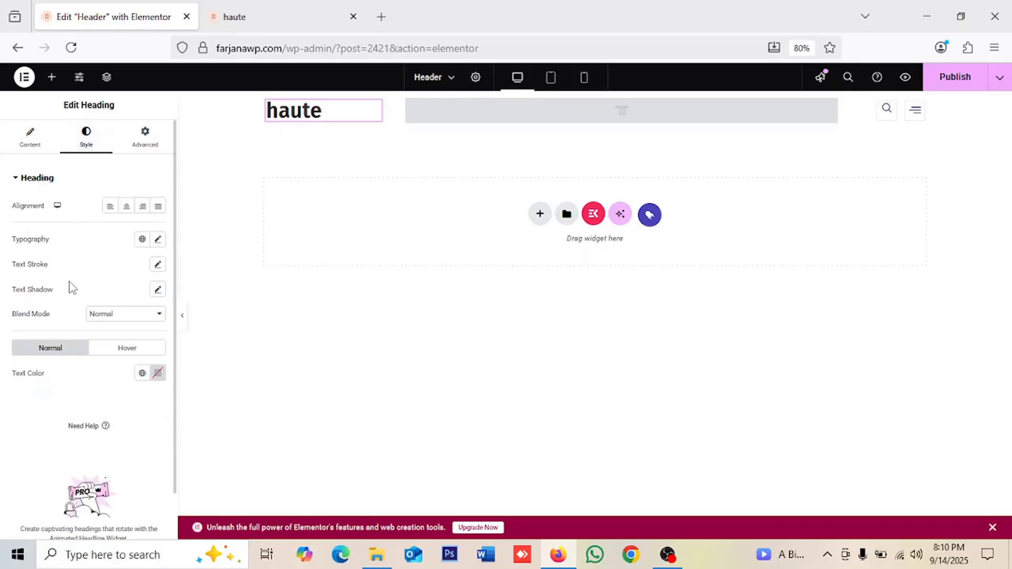
left_click(158, 239)
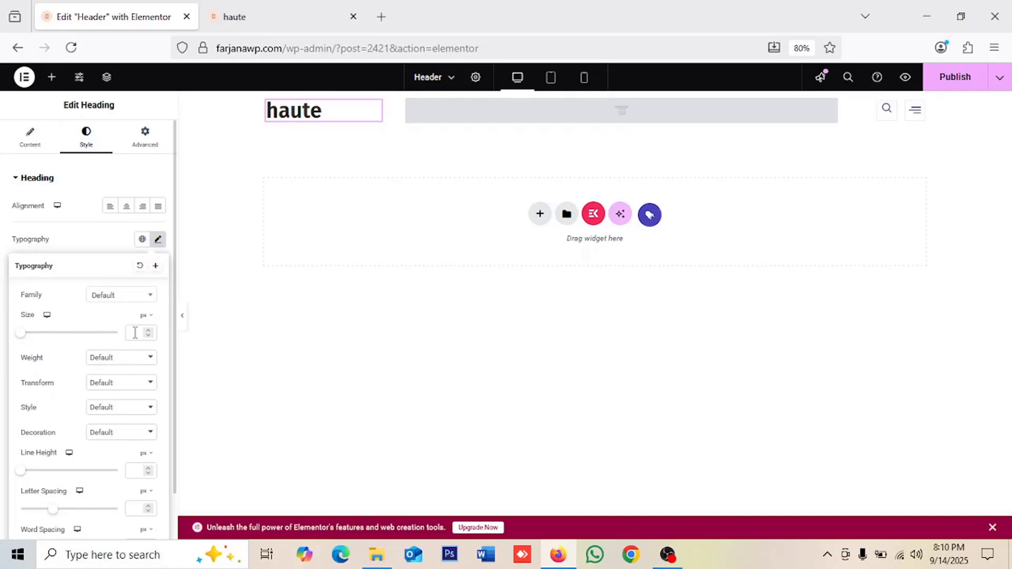
type("22")
left_click(119, 358)
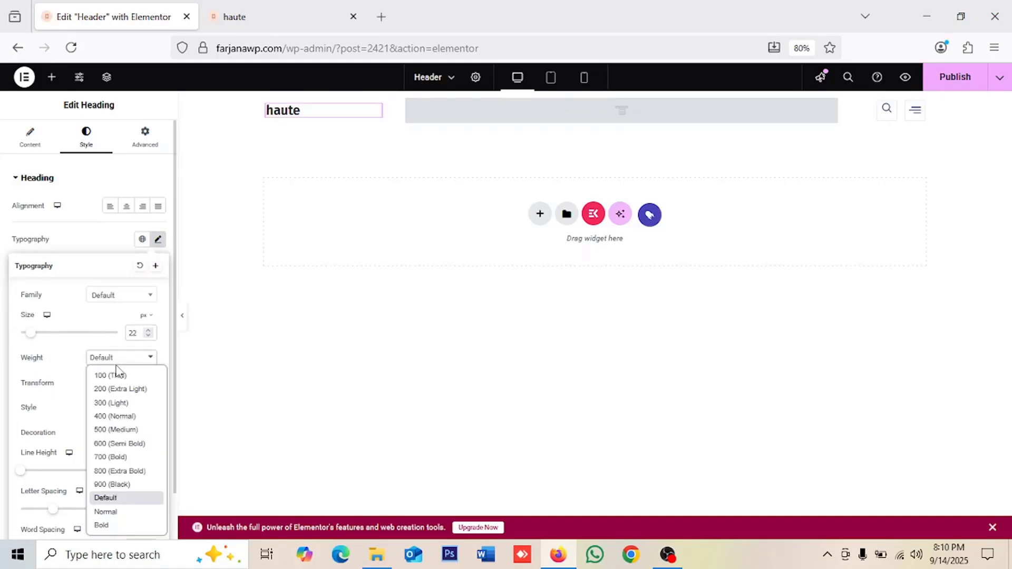
left_click(128, 431)
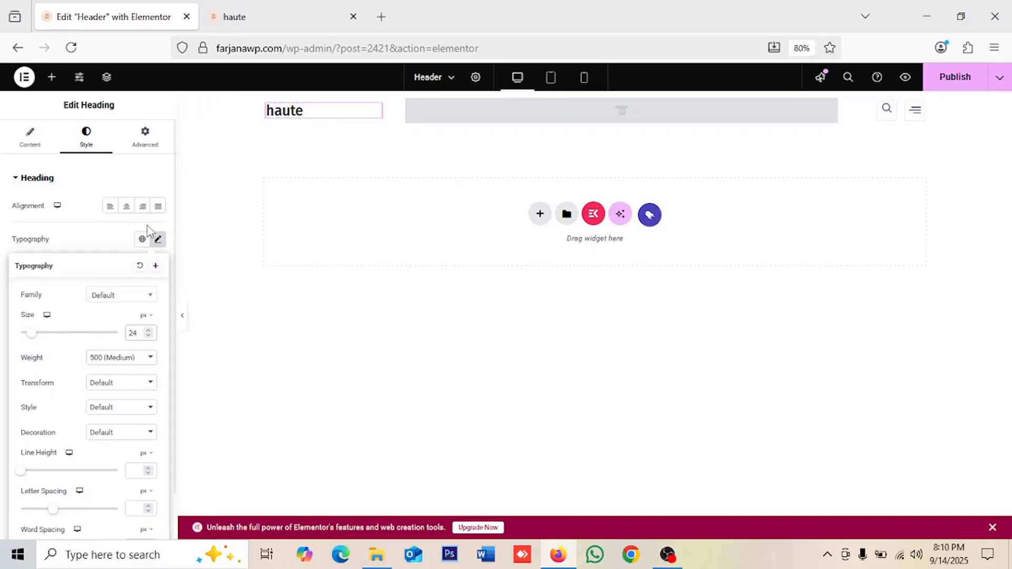
left_click(21, 141)
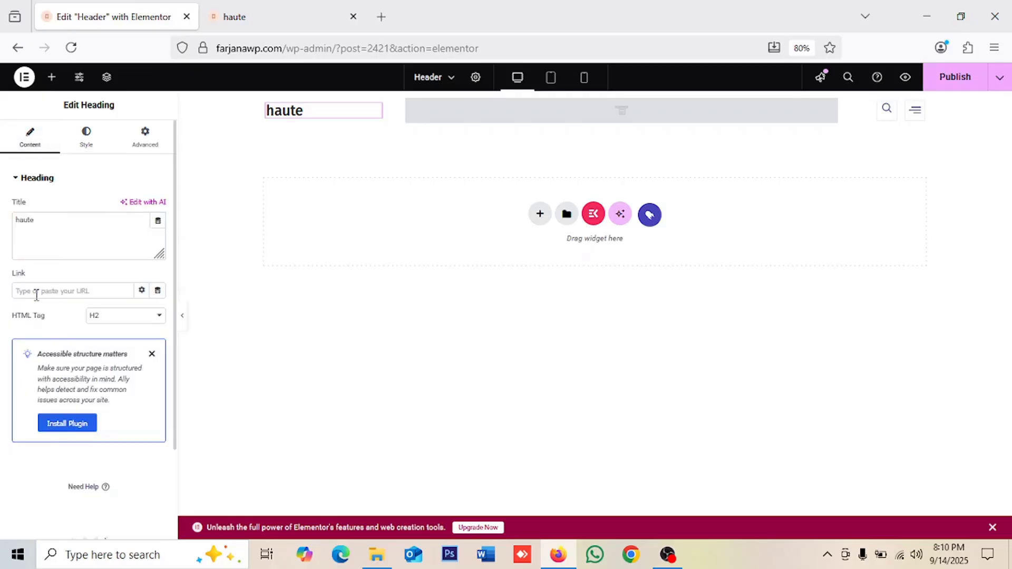
left_click(33, 289)
Step: Set the ElementsKit Nav Menu widget to display the Header Primary menu
left_click(476, 115)
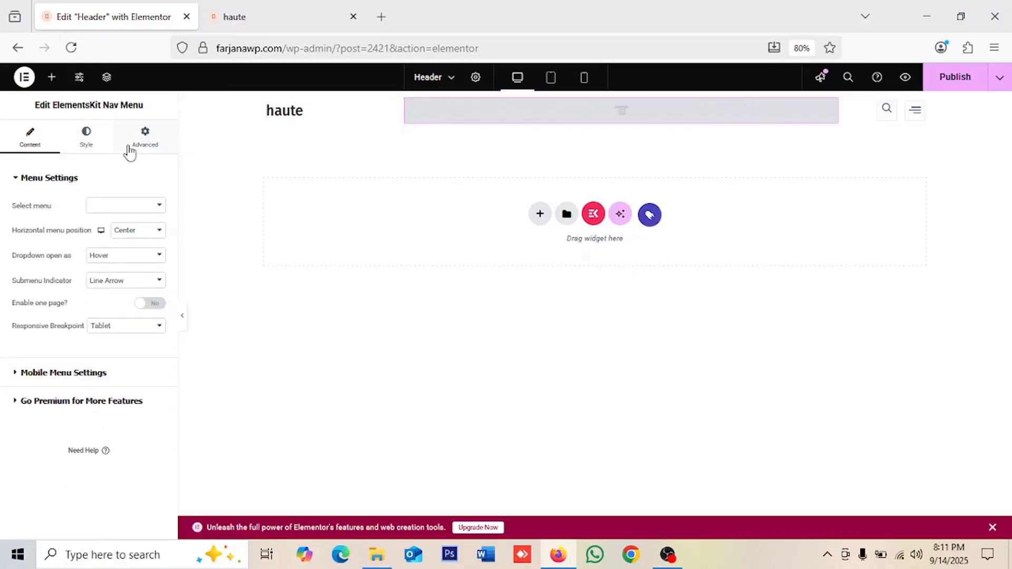
left_click(141, 207)
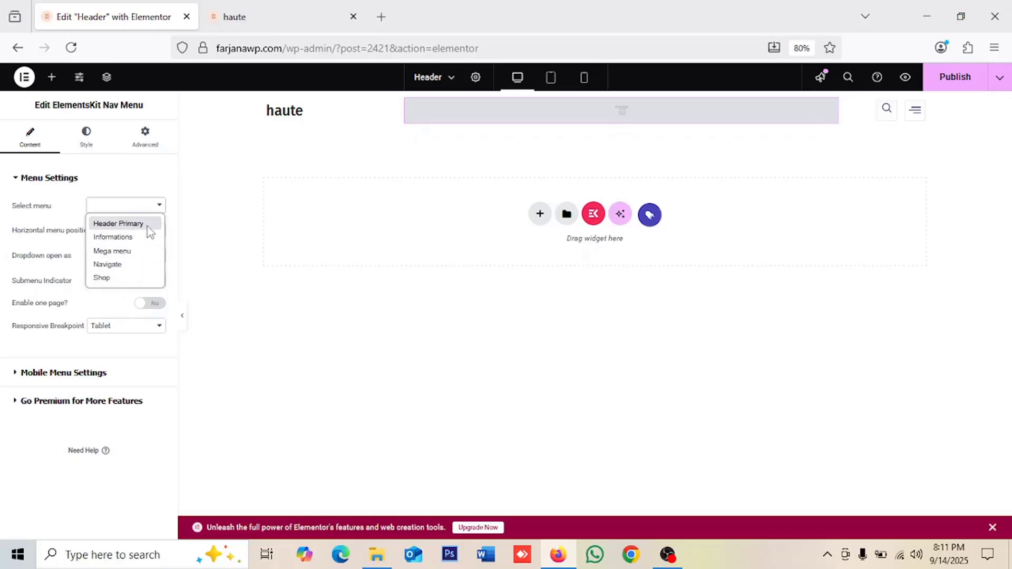
left_click(148, 226)
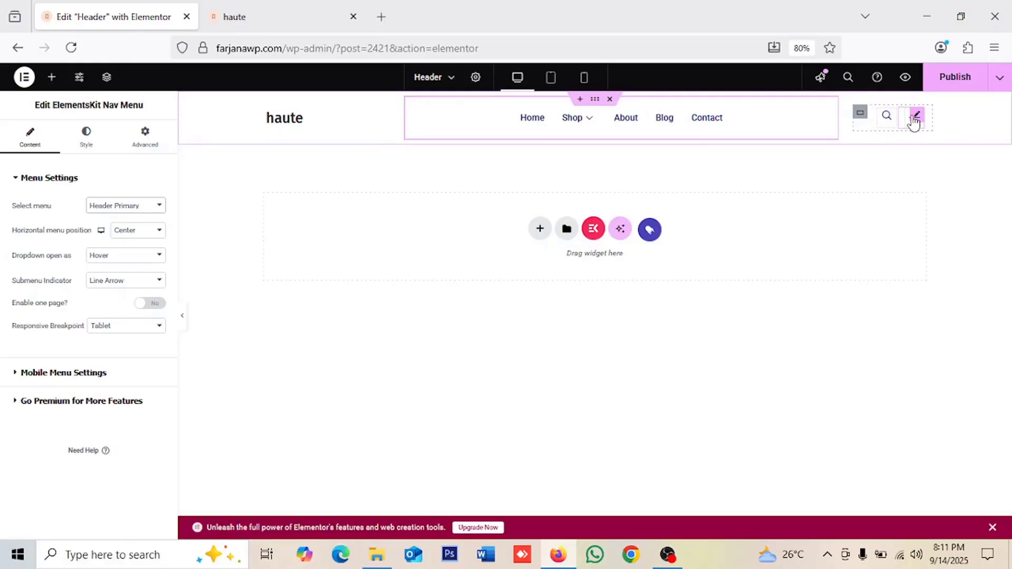
Step: Adjust the offcanvas element's style settings, then reselect the nav menu
left_click(917, 121)
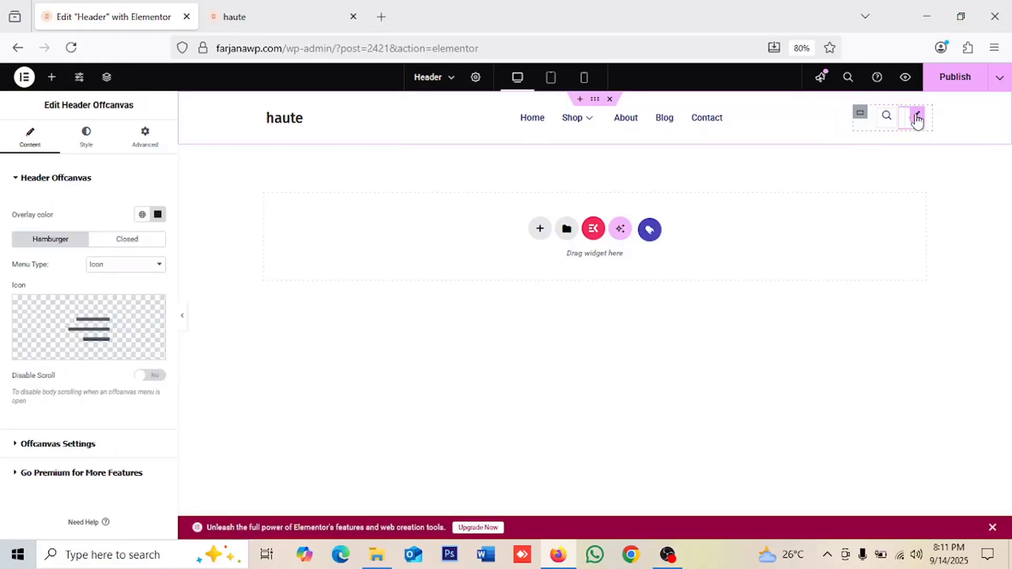
left_click(86, 138)
left_click(125, 436)
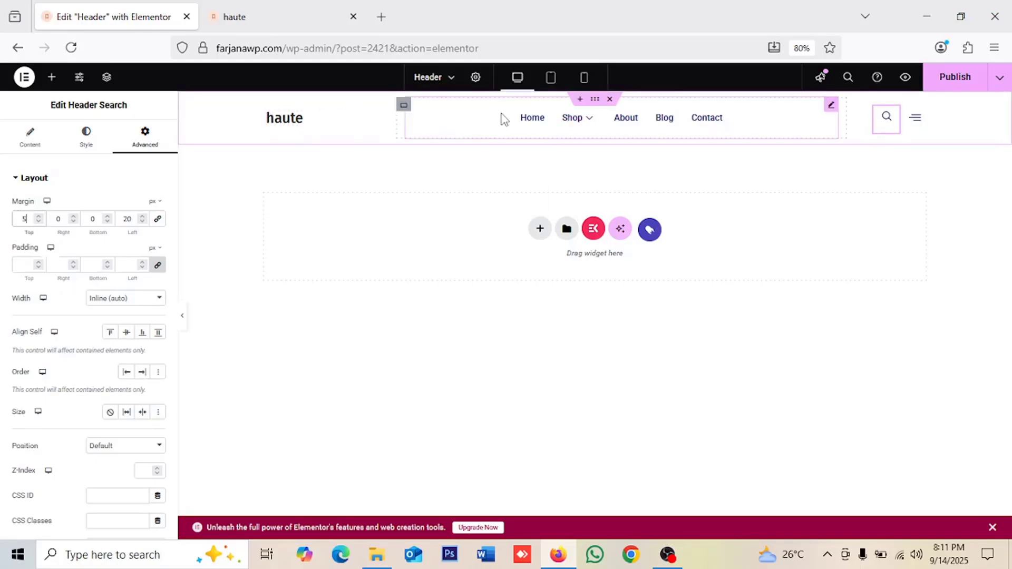
left_click(750, 136)
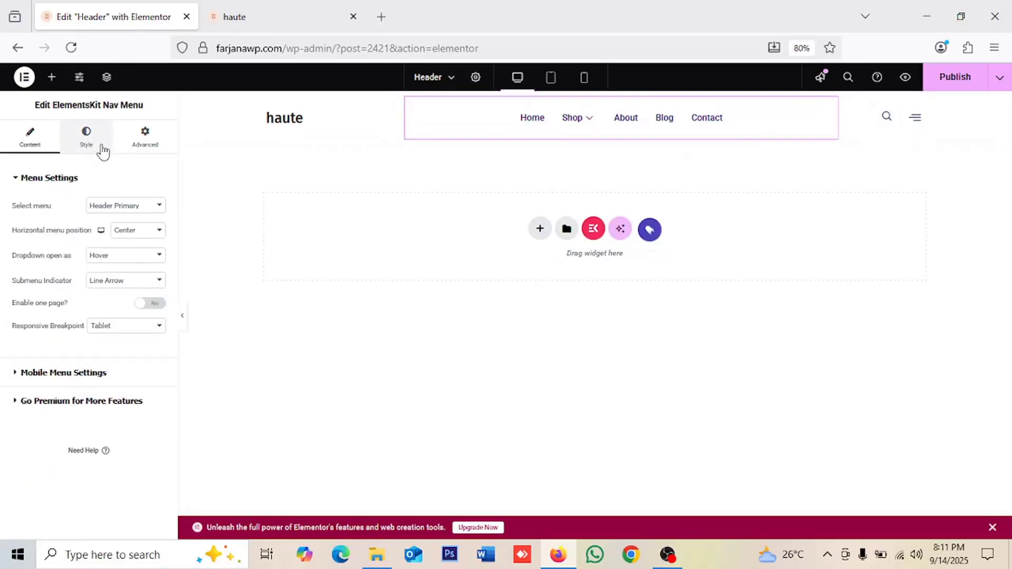
Step: Change the nav container's order and set the menu's horizontal position to Right
left_click(405, 105)
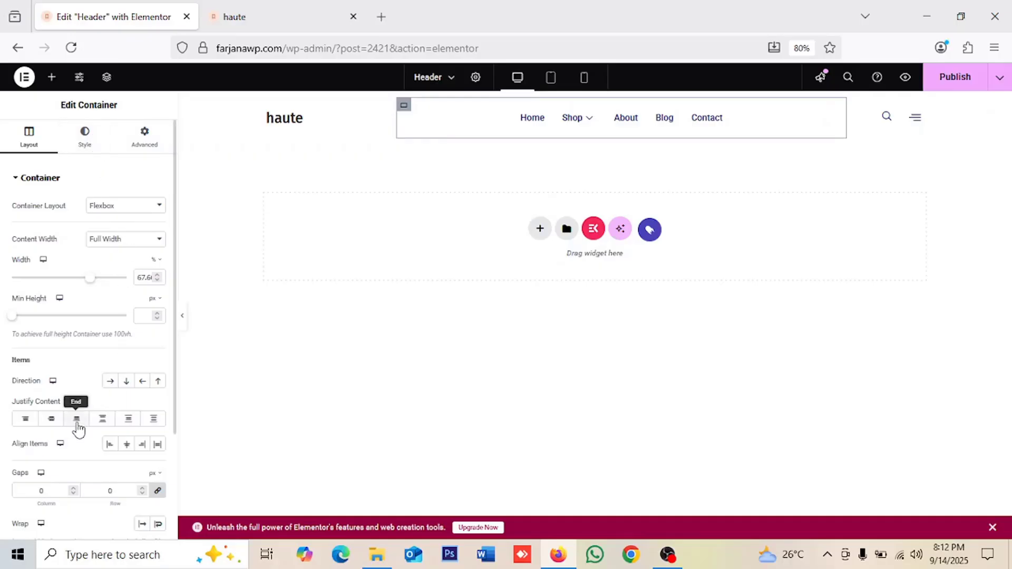
left_click(152, 143)
left_click(143, 346)
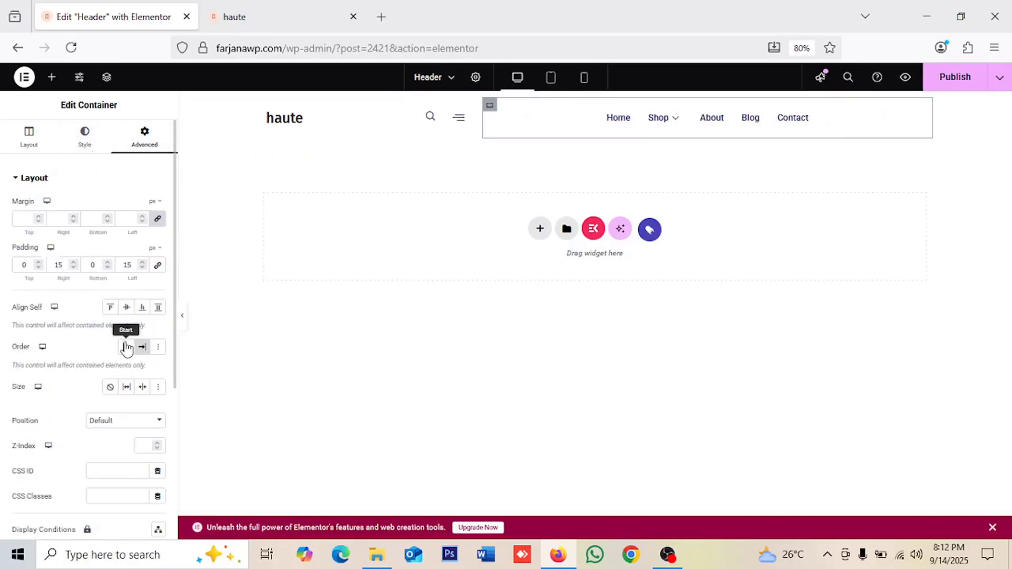
left_click(127, 347)
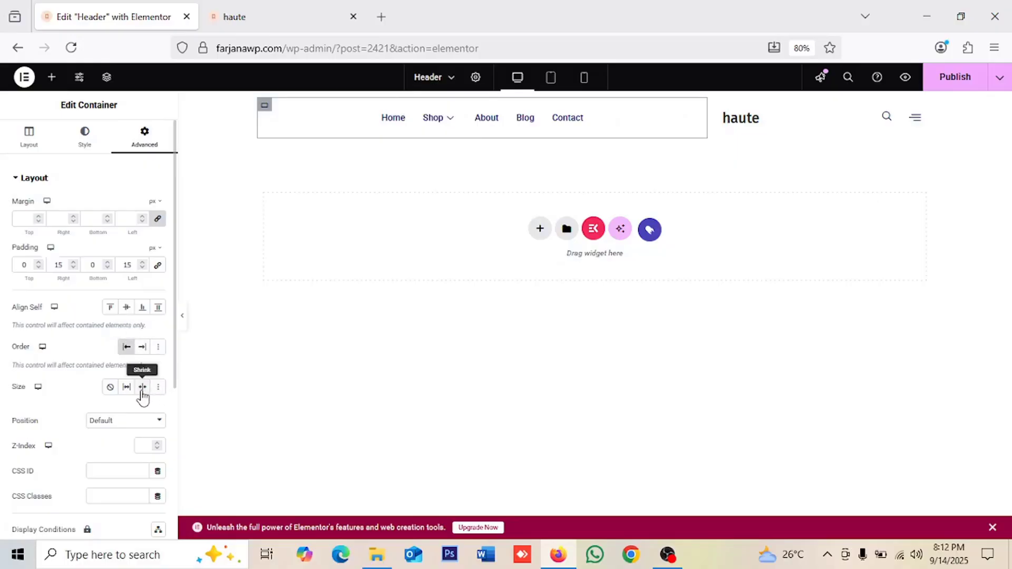
left_click(350, 131)
left_click(125, 232)
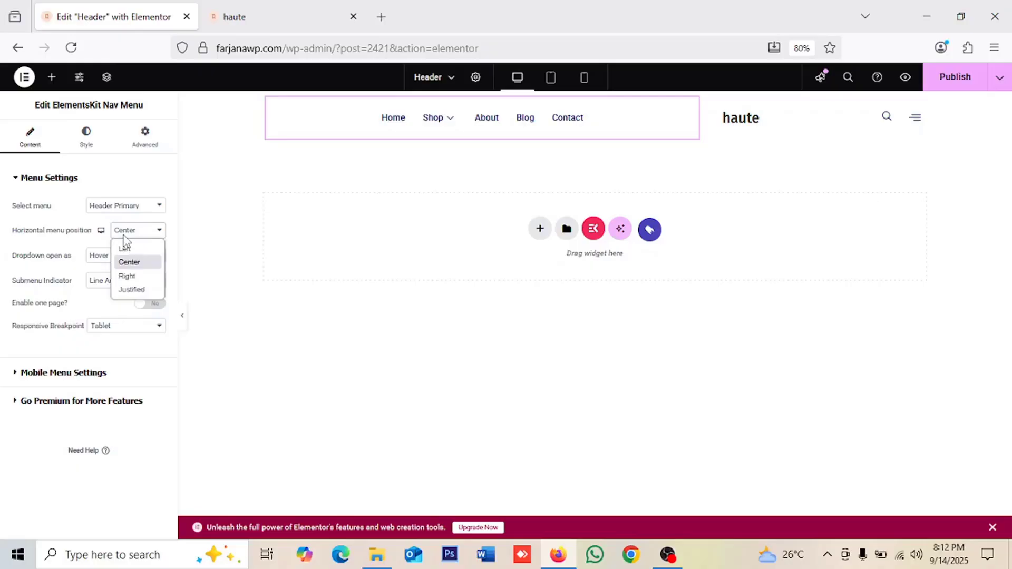
left_click(127, 276)
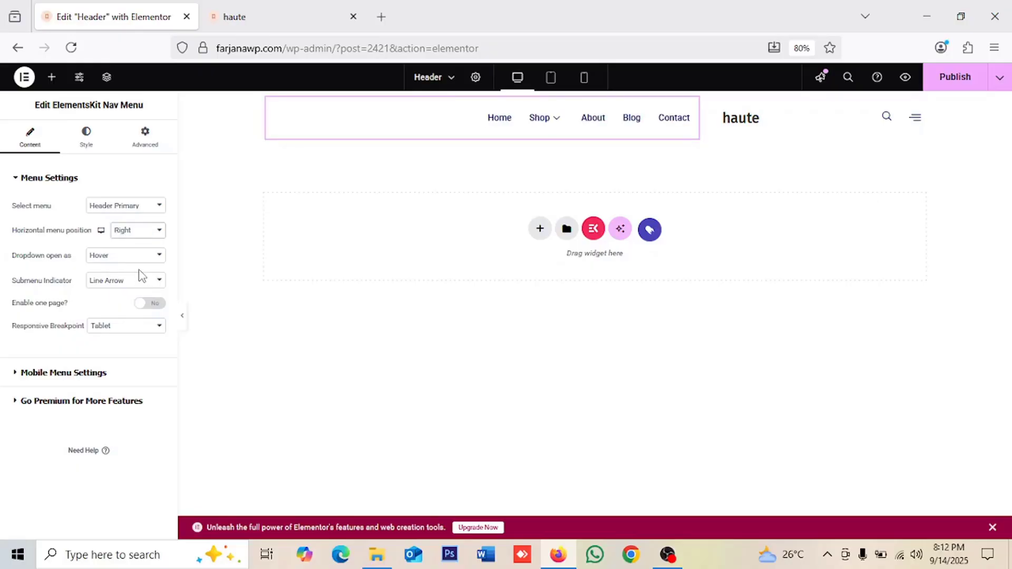
Step: Restore the nav container's Order to Start so haute comes first, and publish
left_click(264, 105)
left_click(153, 136)
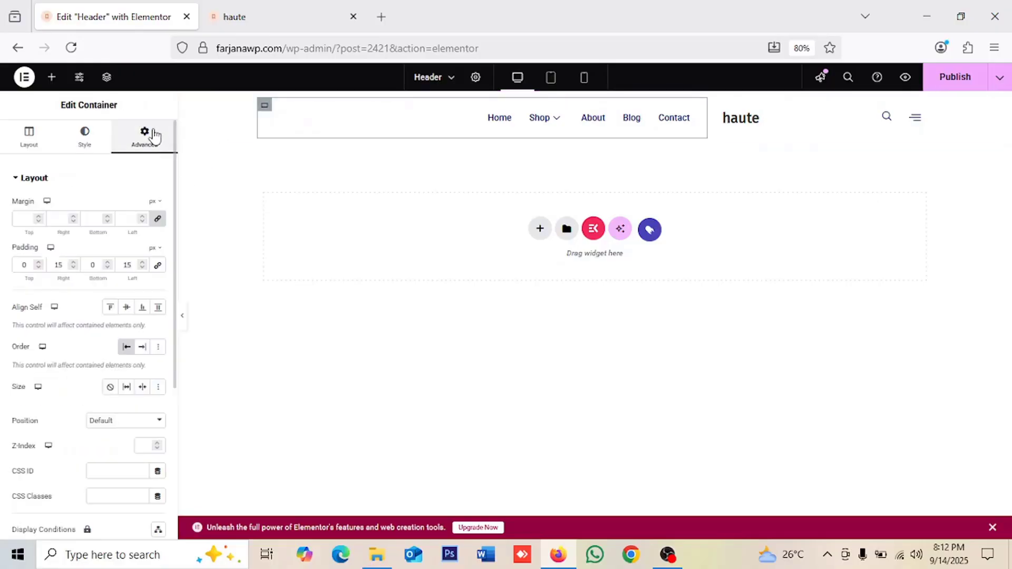
left_click(127, 346)
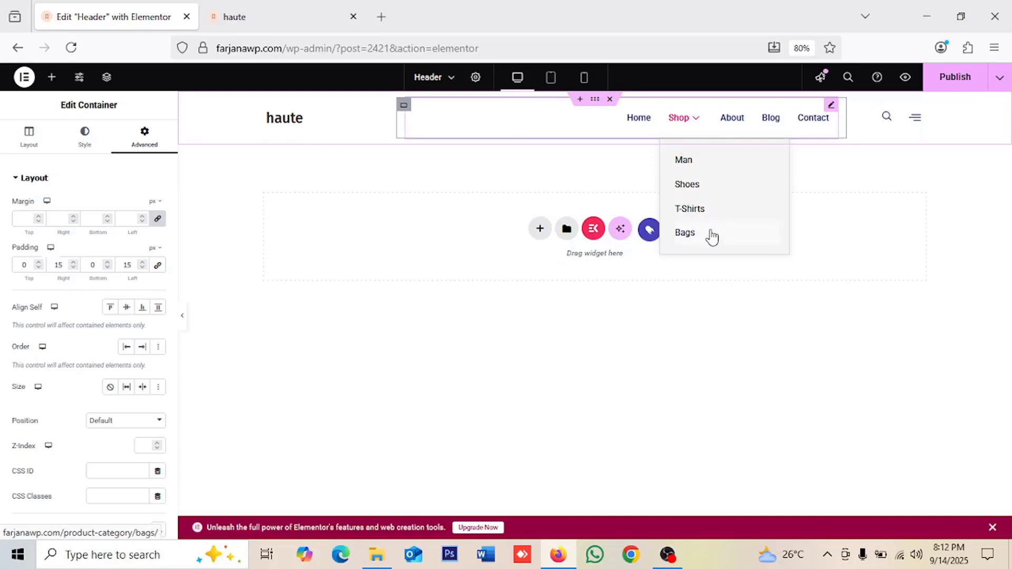
left_click(963, 83)
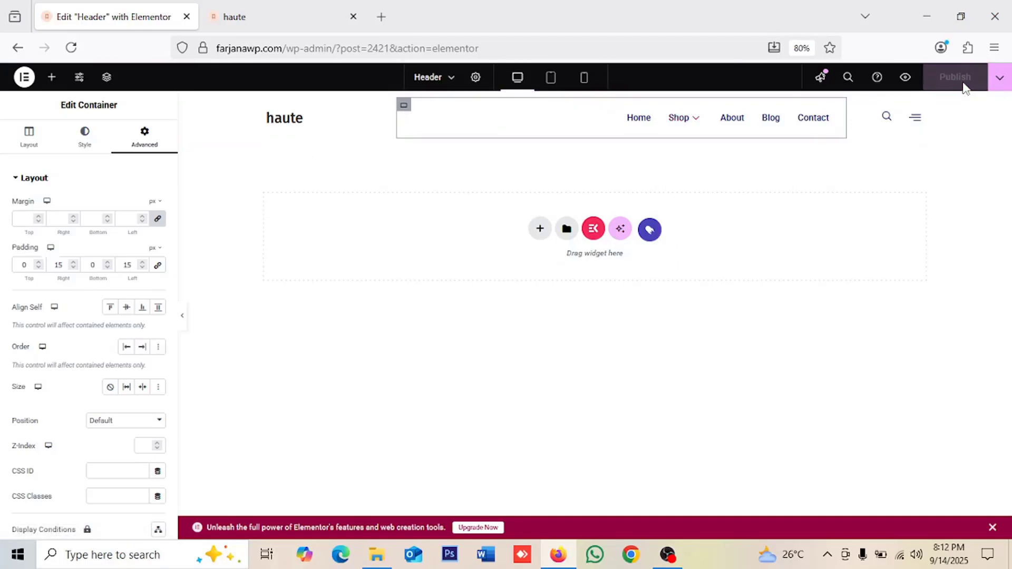
left_click(295, 15)
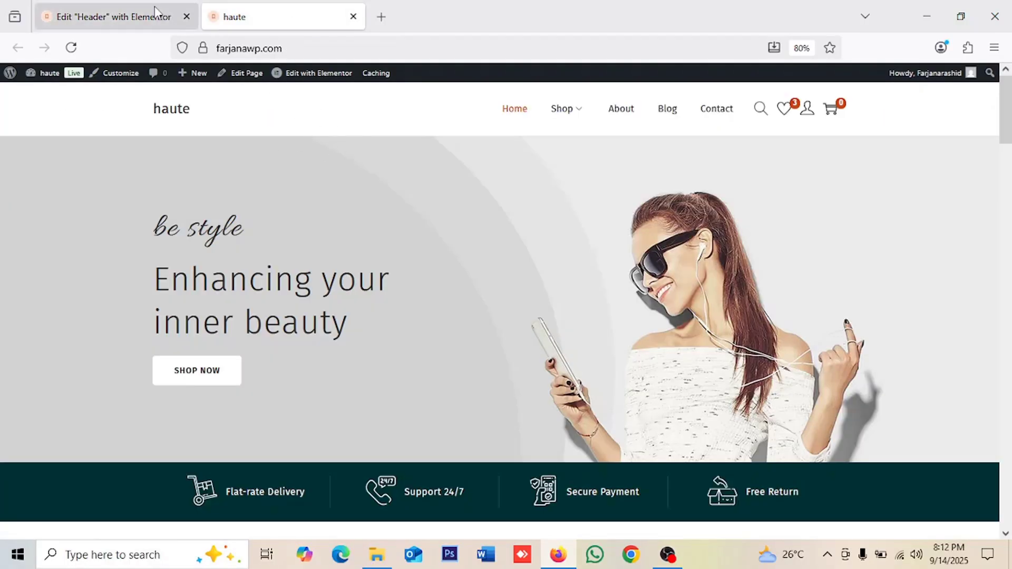
left_click(80, 48)
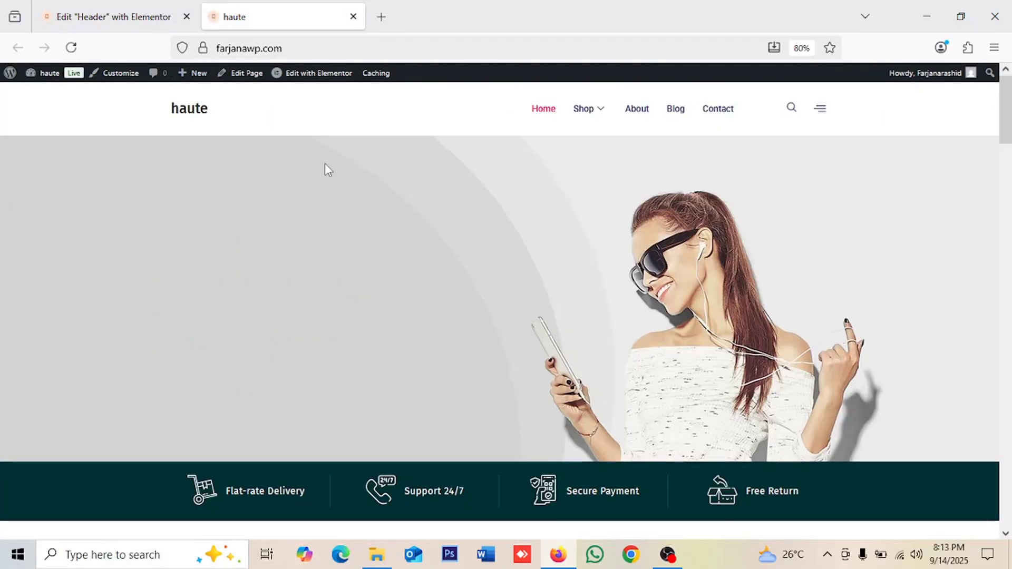
mouse_move(657, 129)
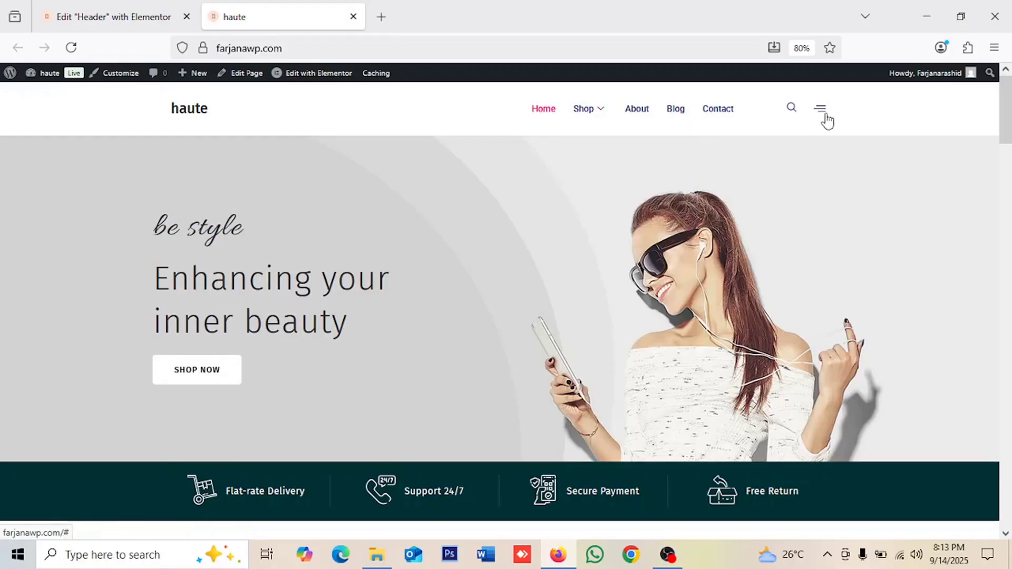
mouse_move(599, 131)
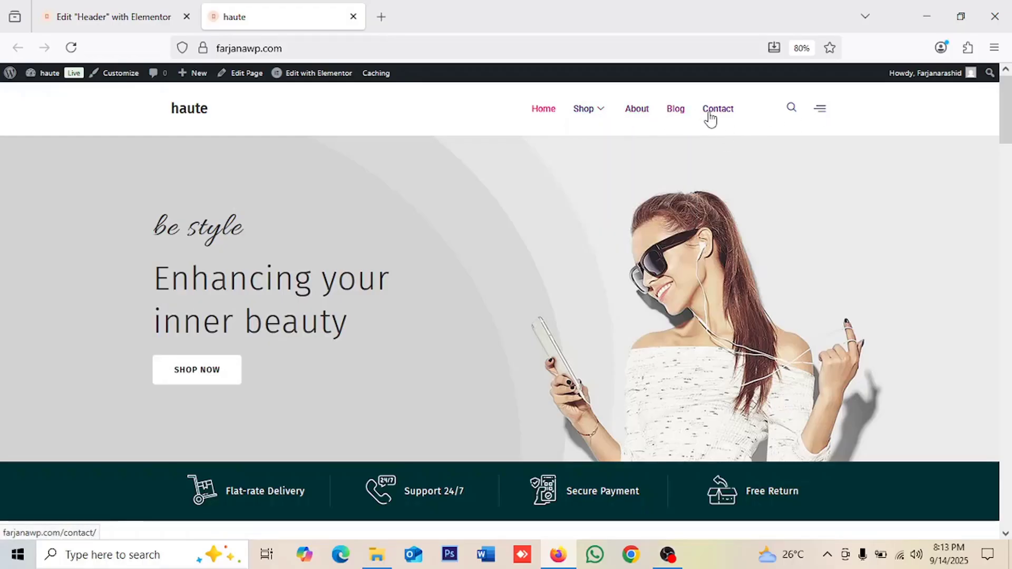
left_click(176, 23)
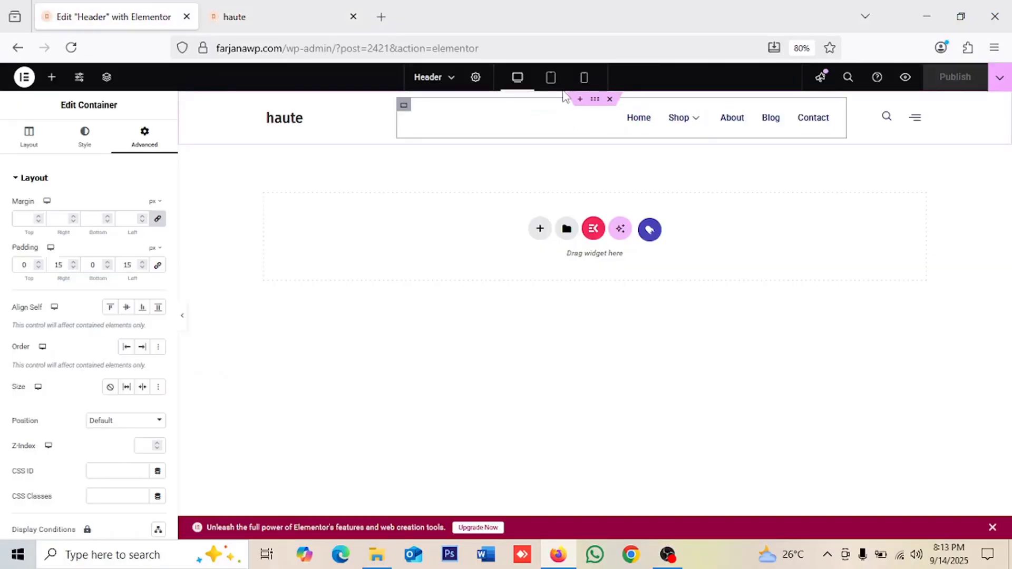
Step: Leave Elementor for the WordPress dashboard and go to Appearance > Menus
left_click(24, 77)
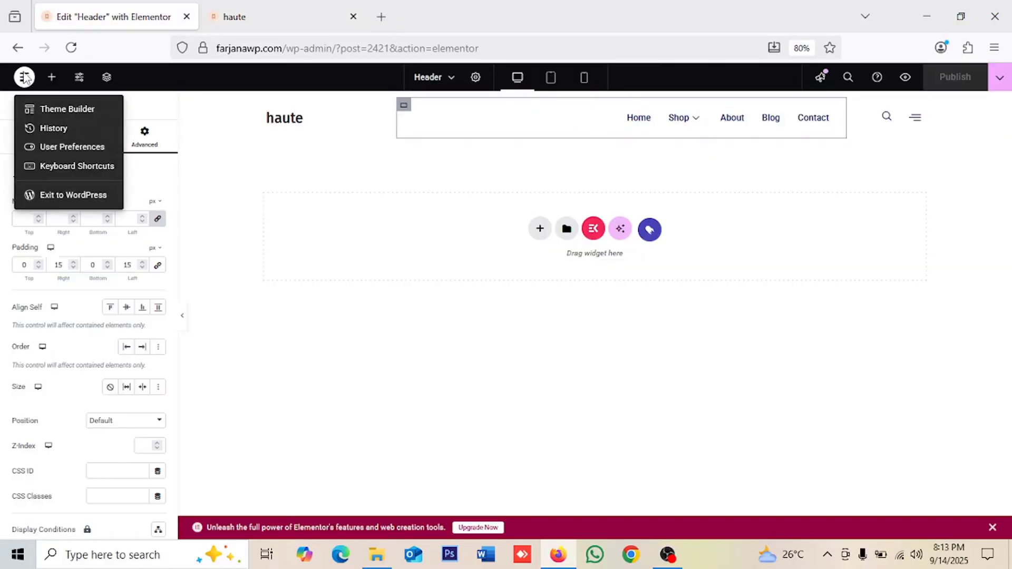
left_click(79, 195)
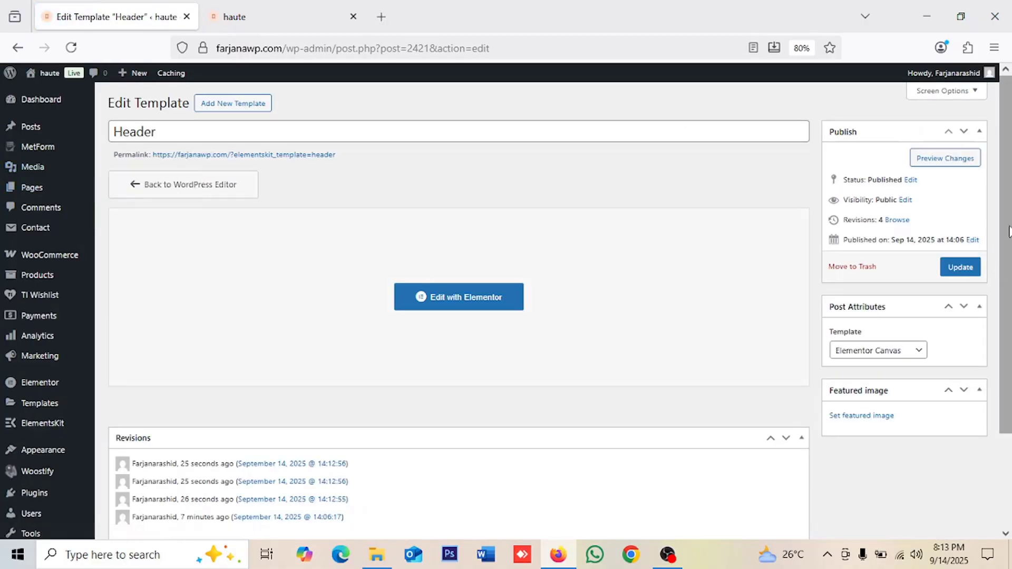
scroll(459, 368, "down", 3)
mouse_move(45, 400)
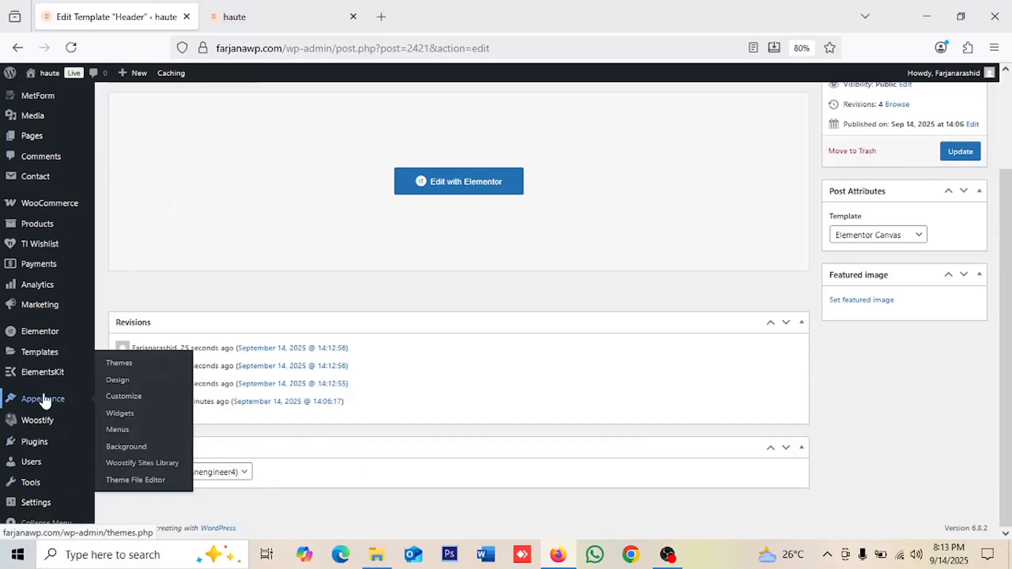
left_click(142, 432)
Step: Enable and save the mega menu on the About item, then edit its content
scroll(501, 273, "down", 5)
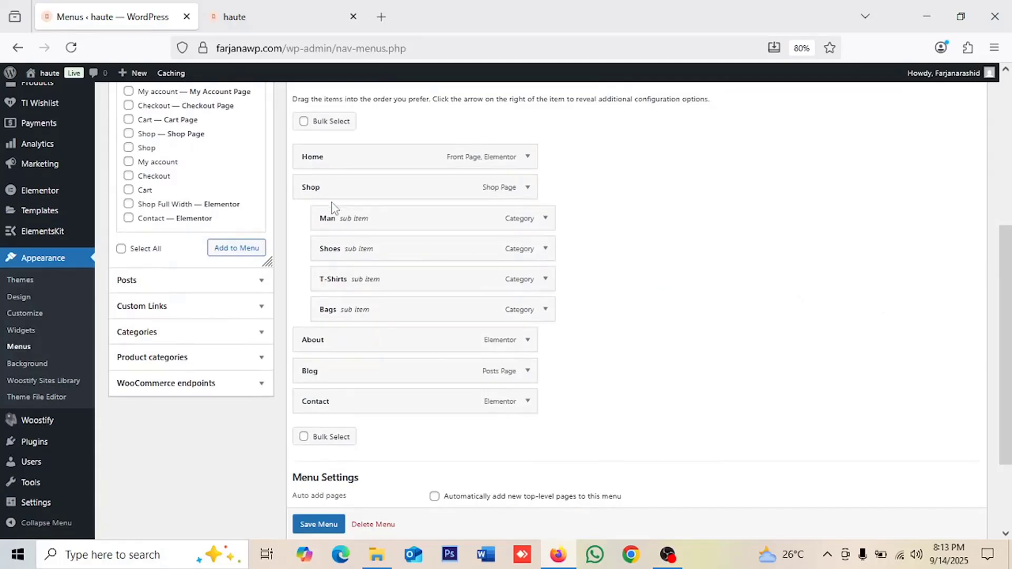
mouse_move(334, 348)
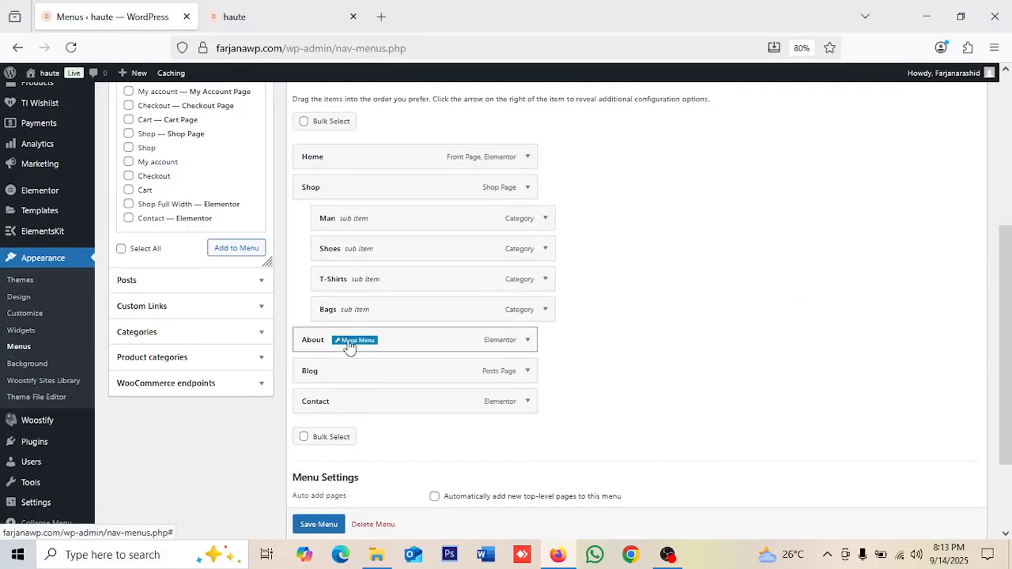
left_click(356, 342)
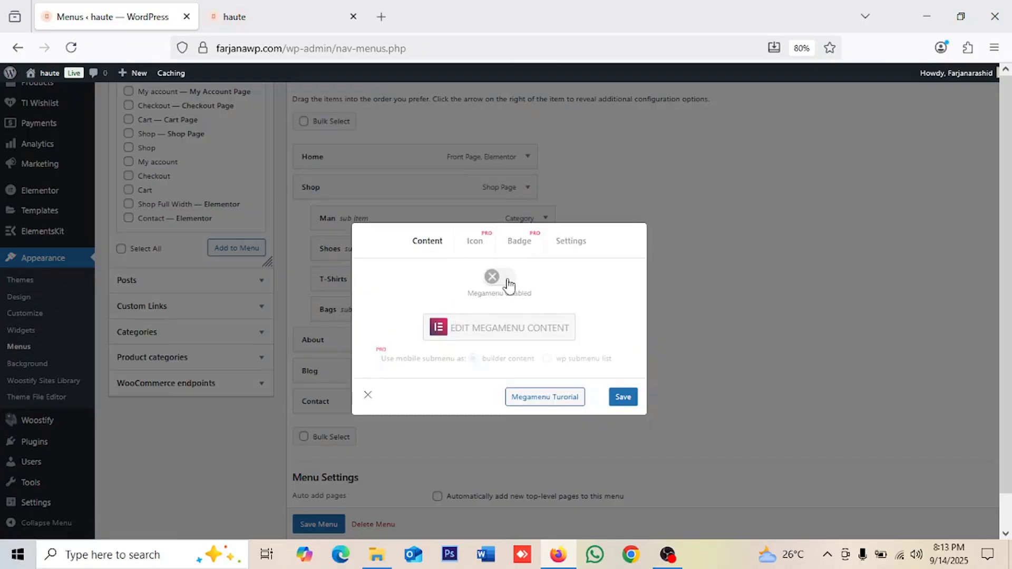
left_click(504, 278)
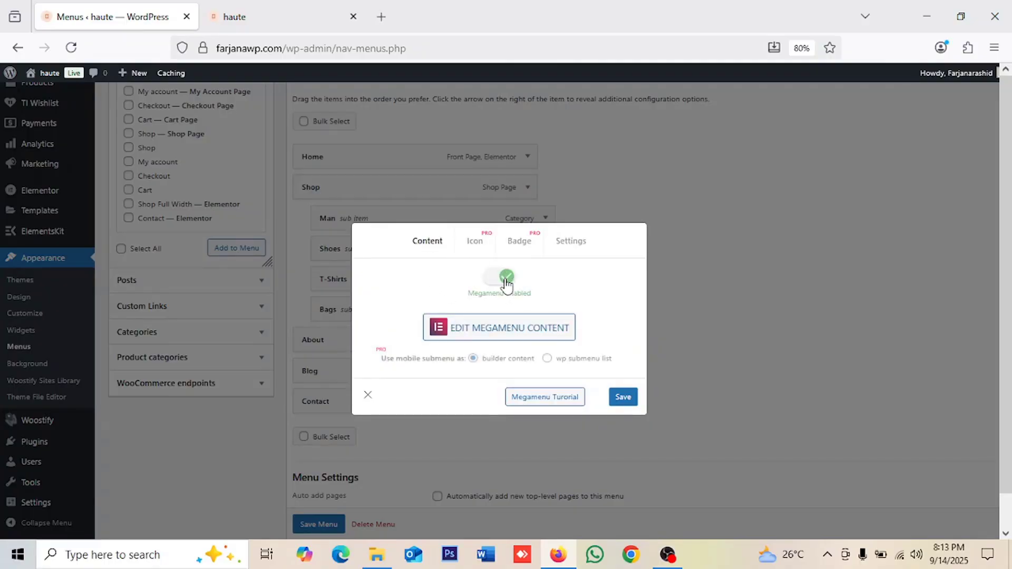
left_click(623, 399)
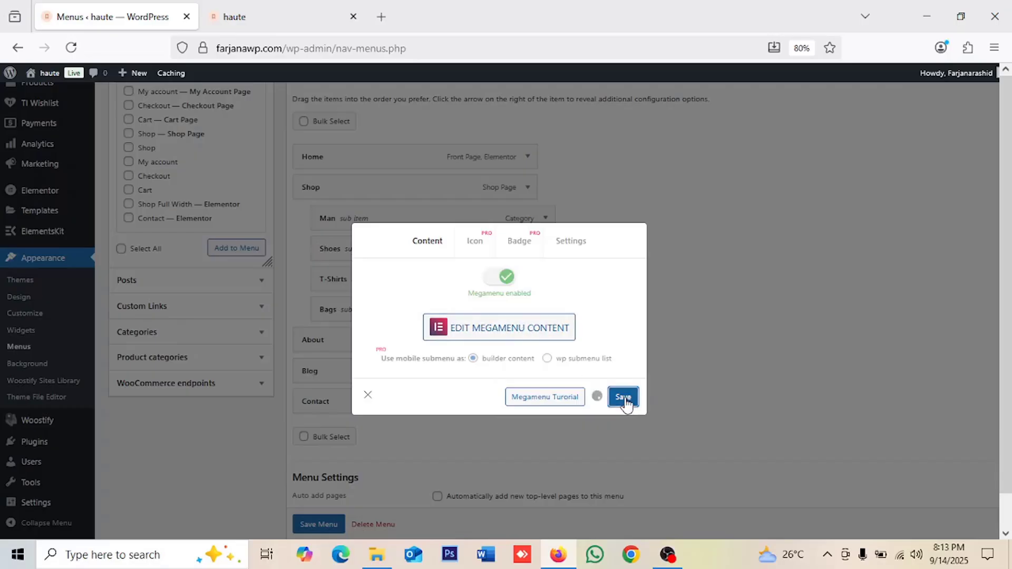
left_click(468, 328)
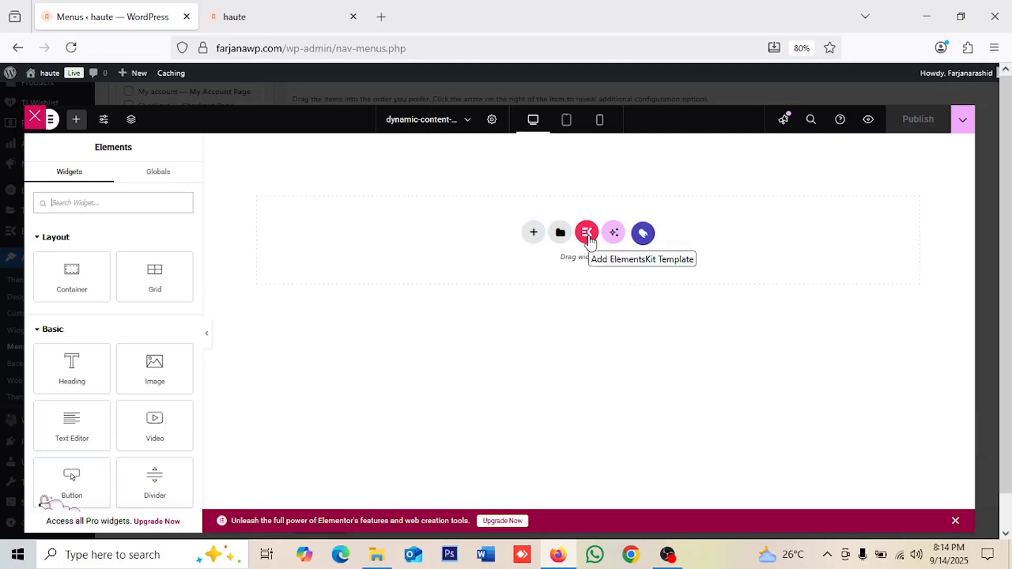
Step: Search ElementsKit section templates for 'mega menu' and insert the first design
left_click(587, 236)
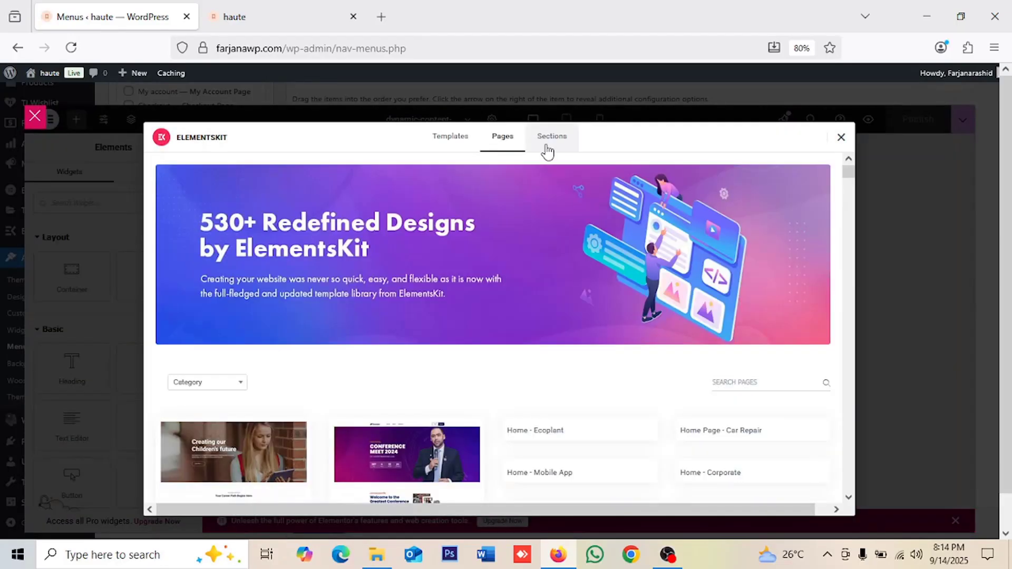
left_click(548, 148)
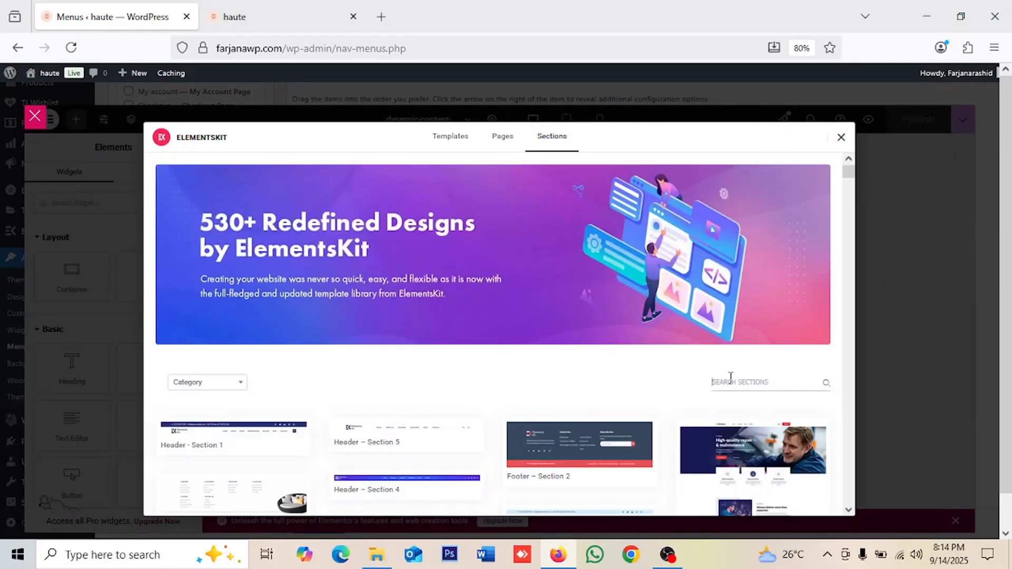
left_click(728, 376)
type("mega")
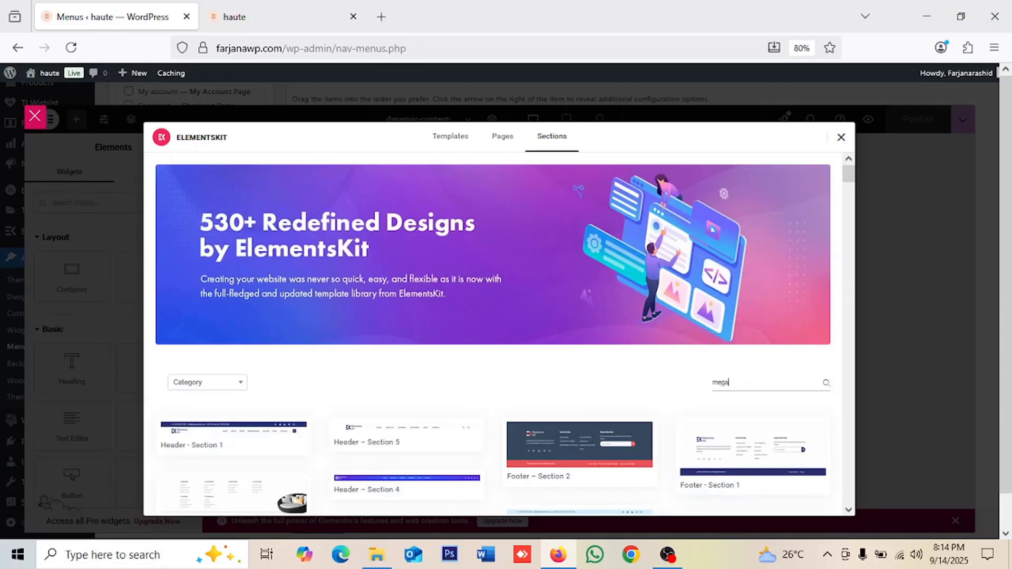
type(" menu")
scroll(249, 289, "down", 3)
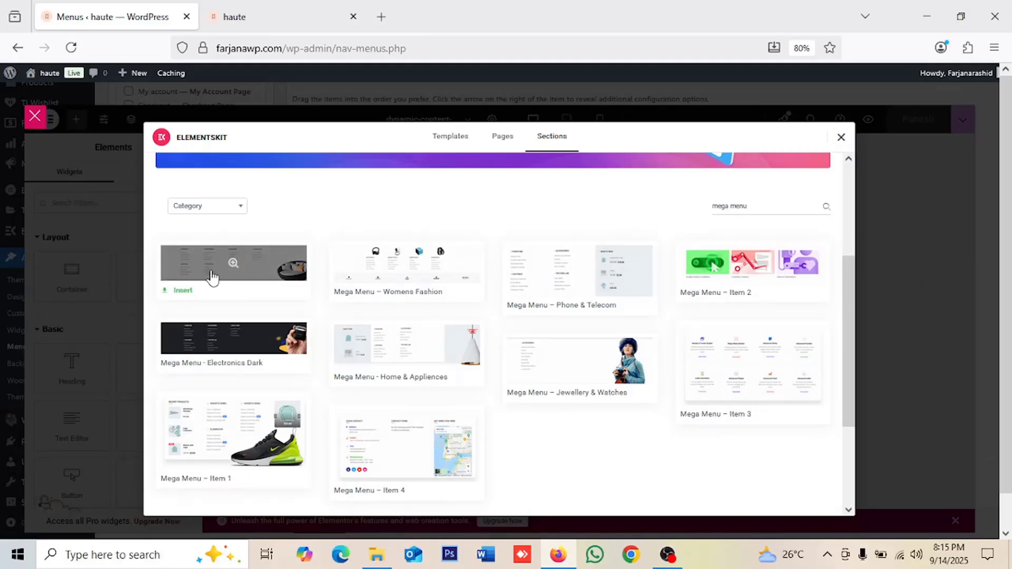
left_click(183, 291)
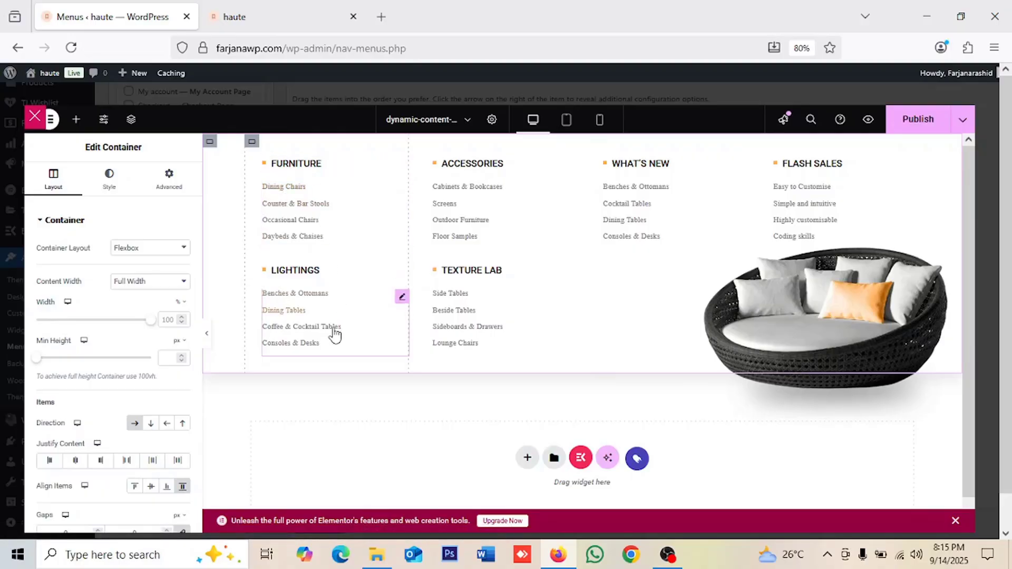
Step: Inspect the FURNITURE heading widget and its subtitle text
left_click(300, 168)
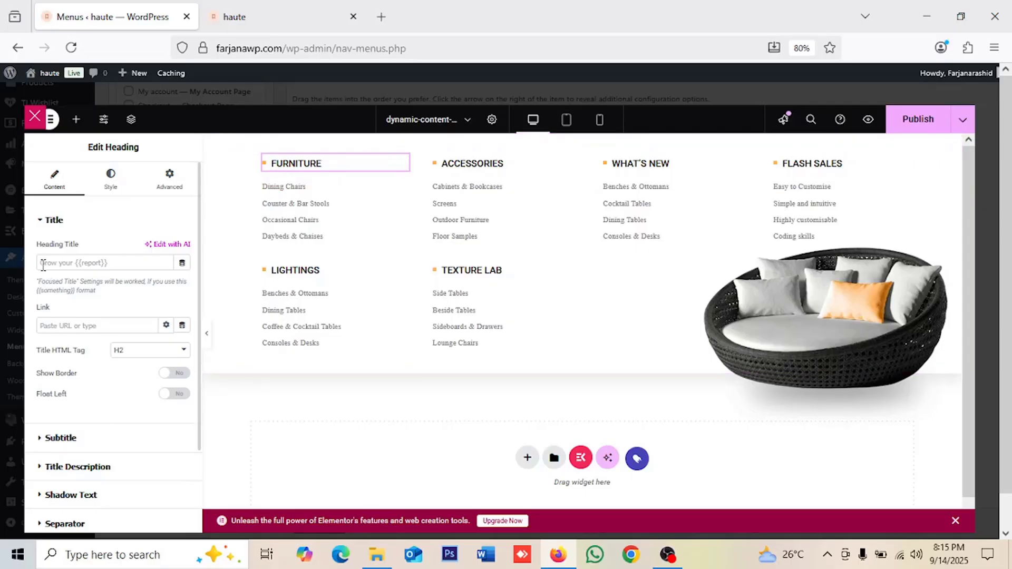
left_click(106, 439)
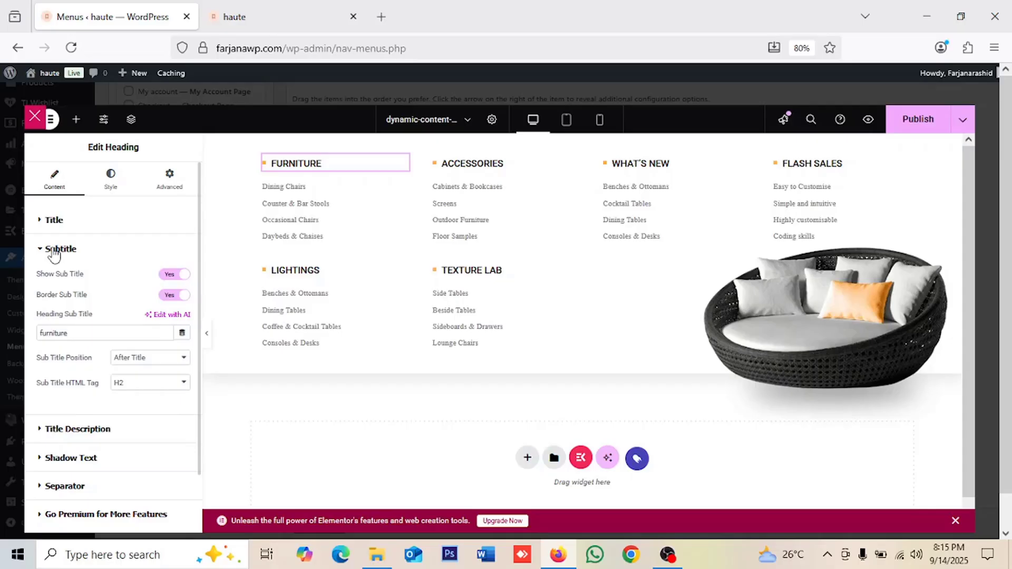
double_click(51, 338)
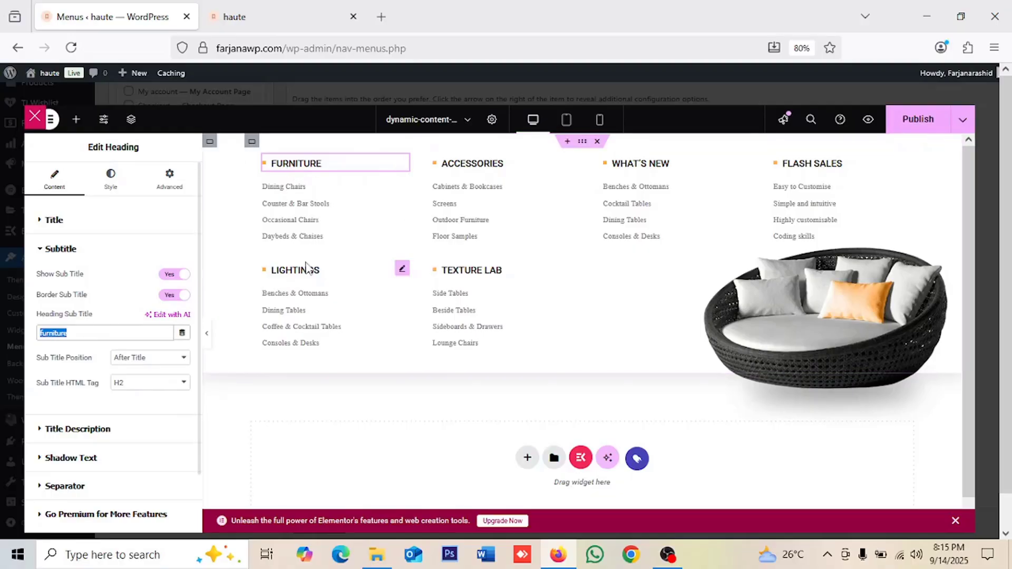
left_click(317, 206)
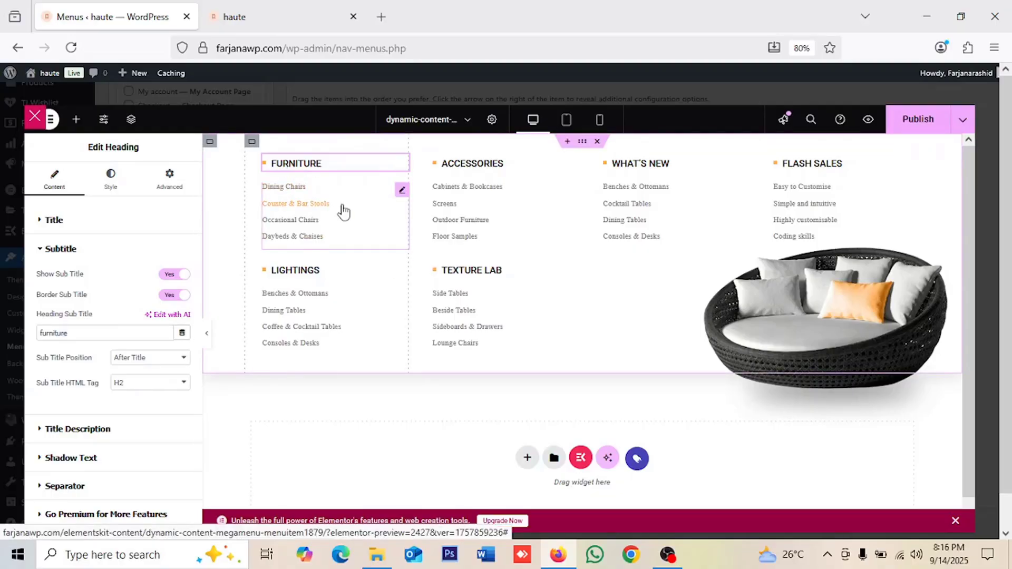
Step: Check the Dining Chairs link text and address, select the chair image, and publish
left_click(402, 191)
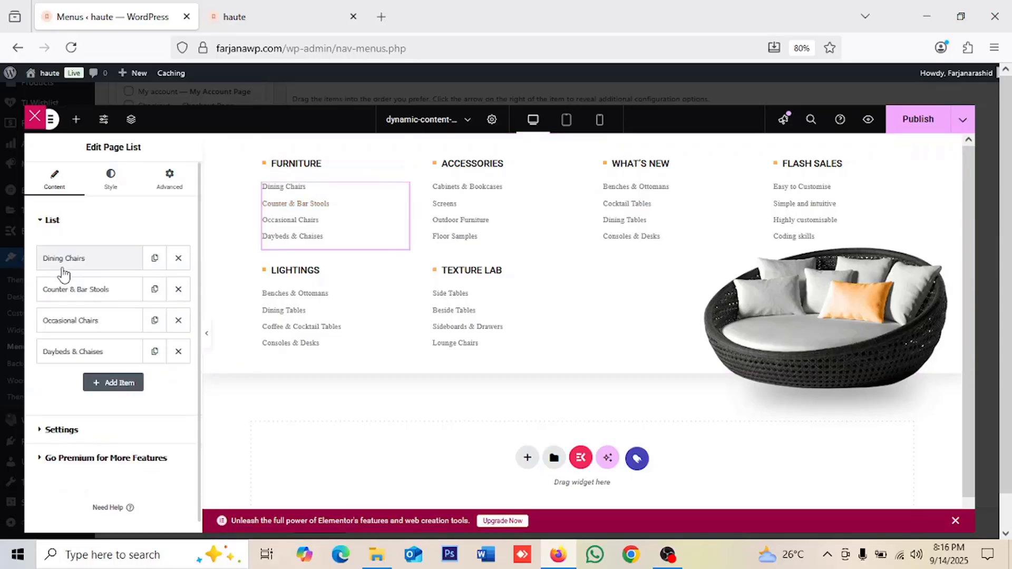
left_click(89, 268)
left_click(65, 302)
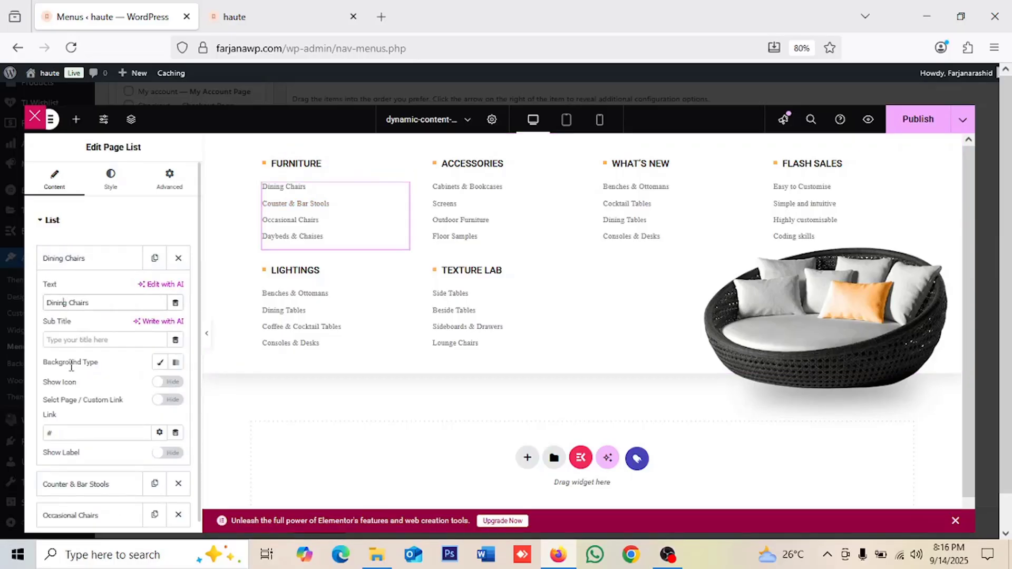
left_click(72, 431)
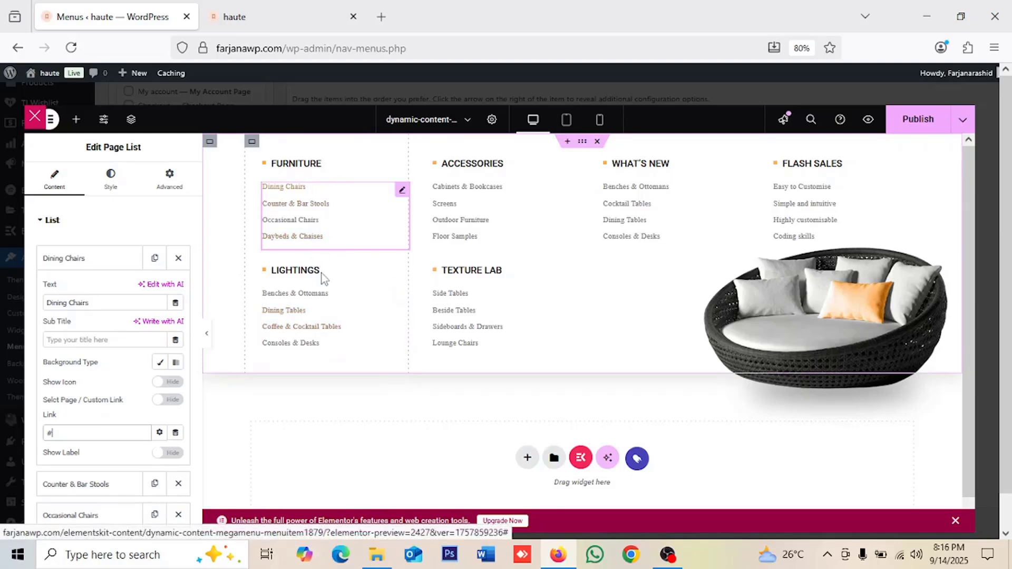
left_click(938, 316)
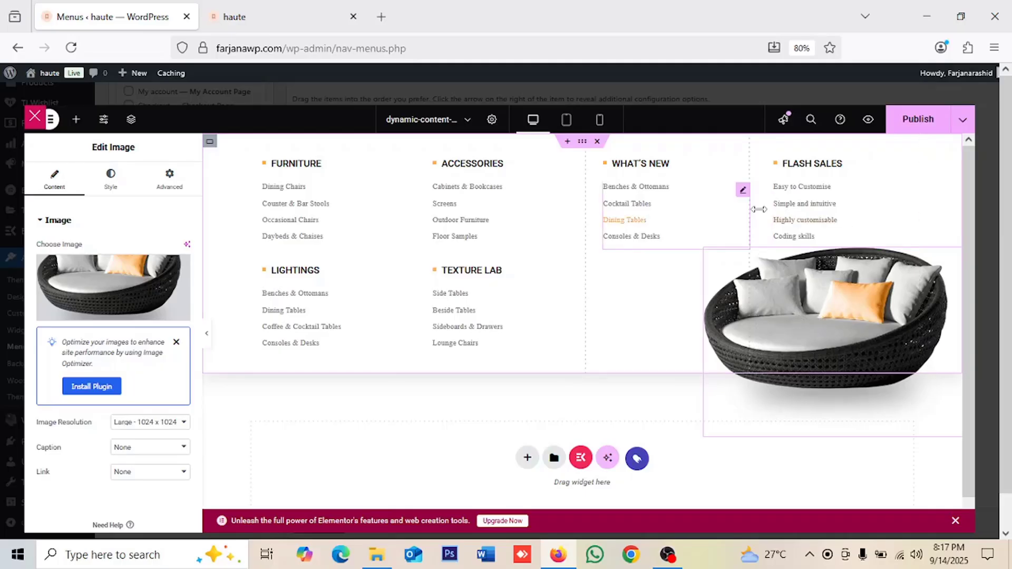
left_click(918, 120)
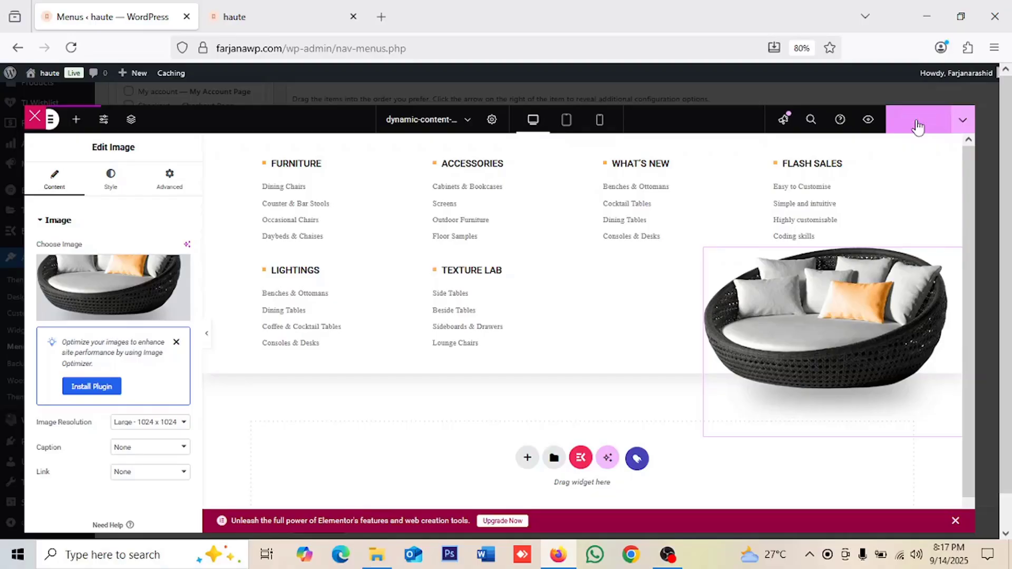
Step: Save the About mega menu at Full Width, save the header menu, and switch to the site
left_click(44, 117)
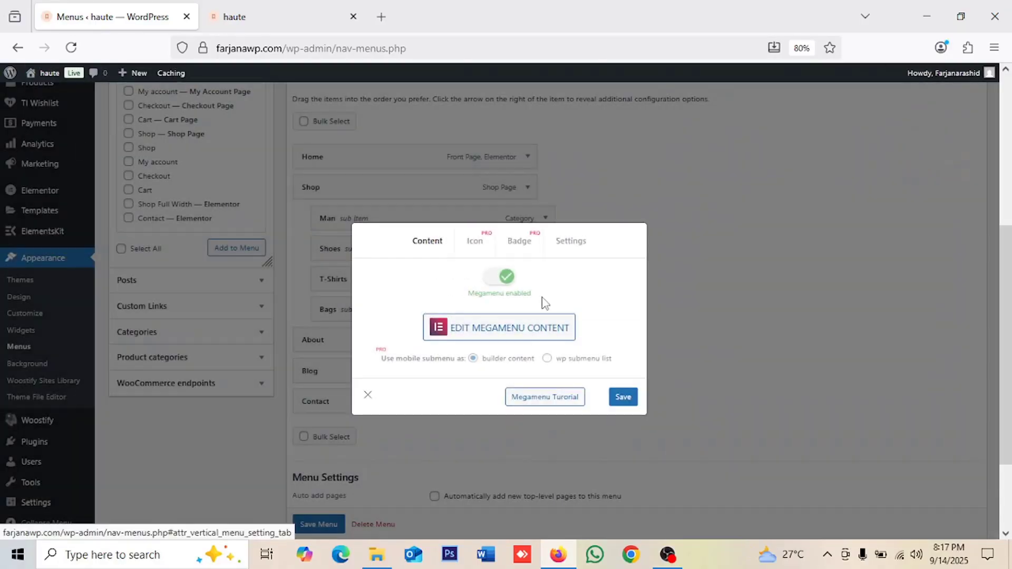
left_click(565, 255)
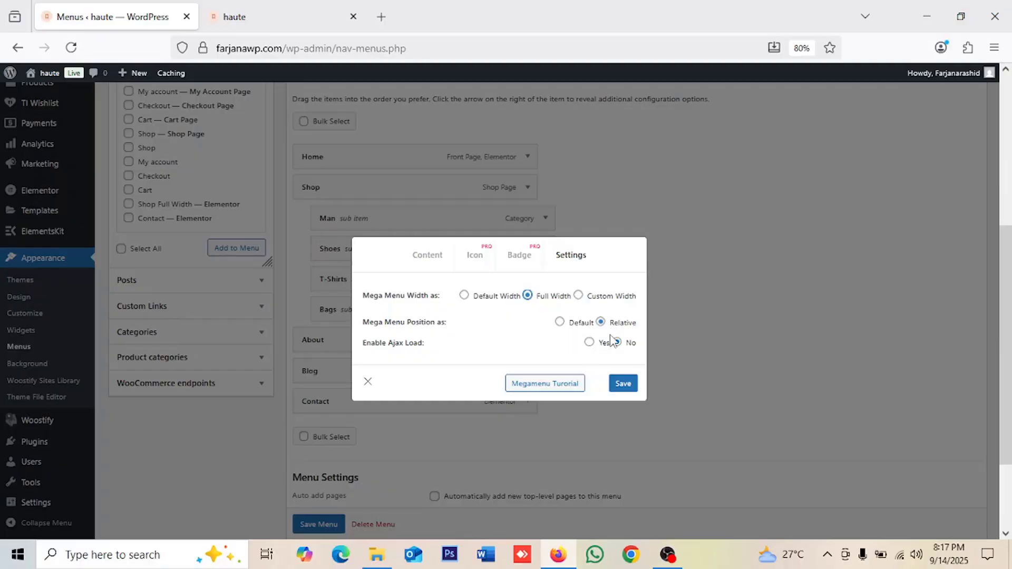
left_click(630, 387)
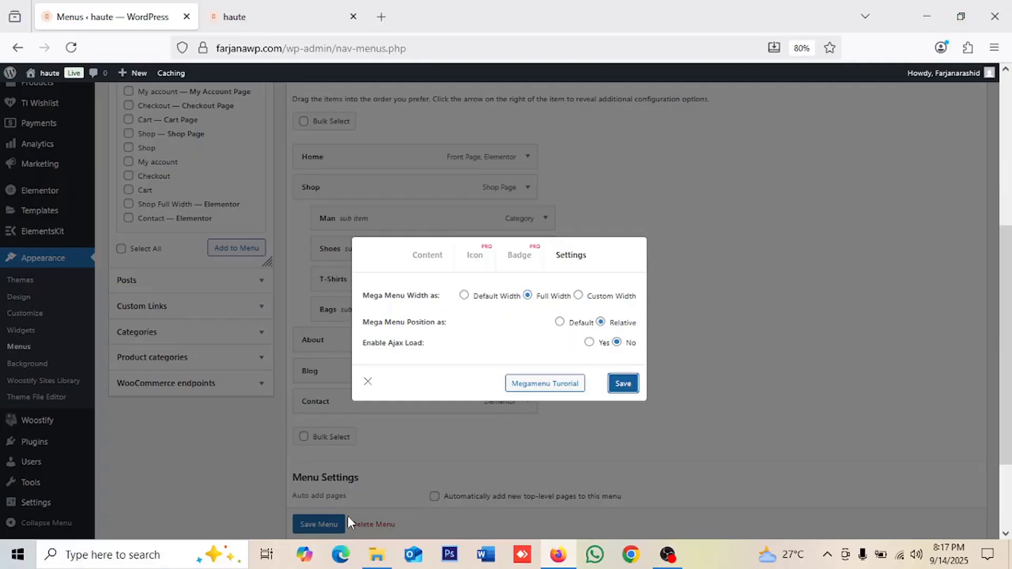
left_click(368, 381)
left_click(305, 525)
left_click(234, 16)
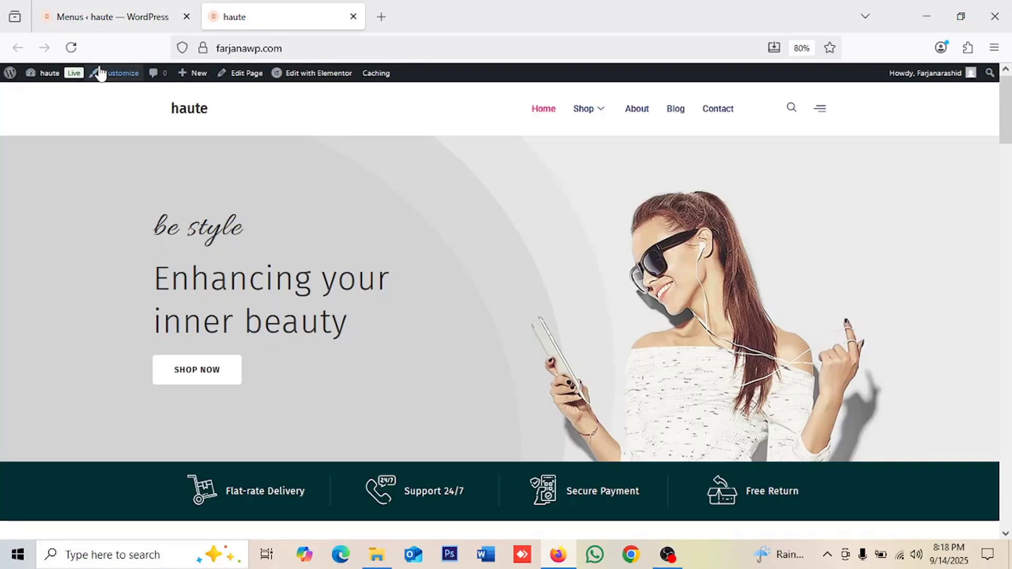
Step: Reload the live site, then set About's mega menu position to Default and save
left_click(72, 48)
mouse_move(629, 112)
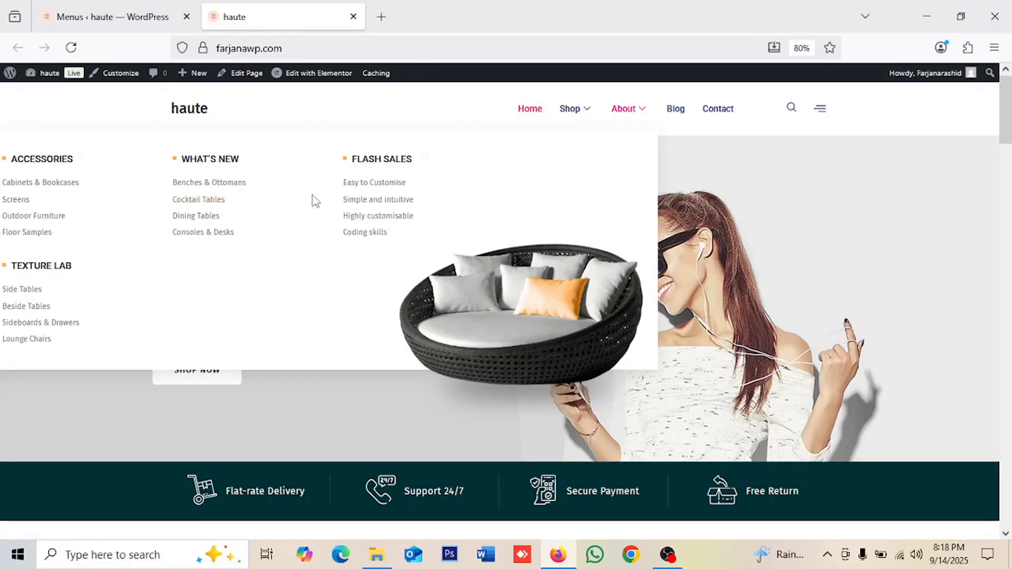
left_click(169, 21)
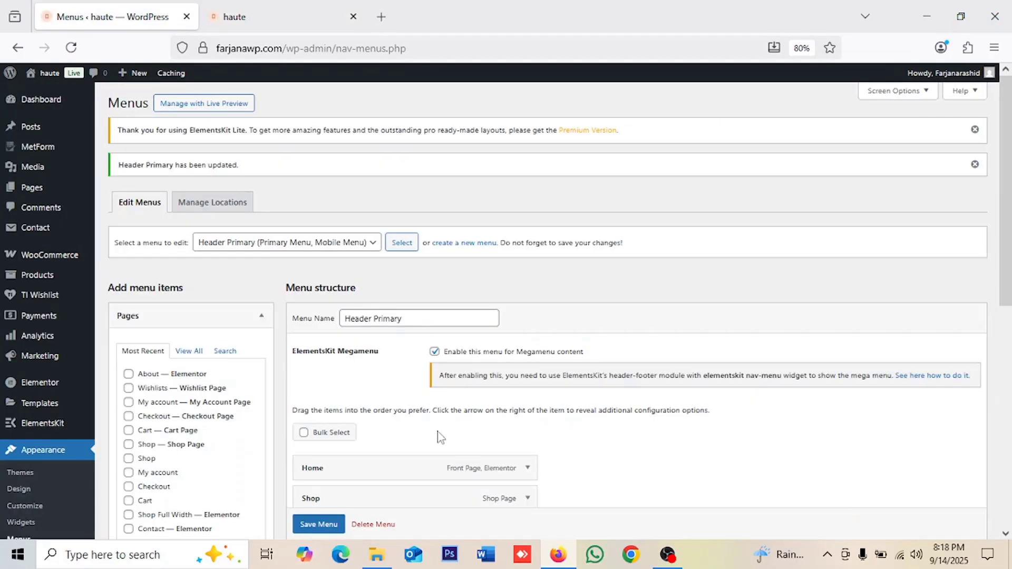
scroll(438, 432, "down", 7)
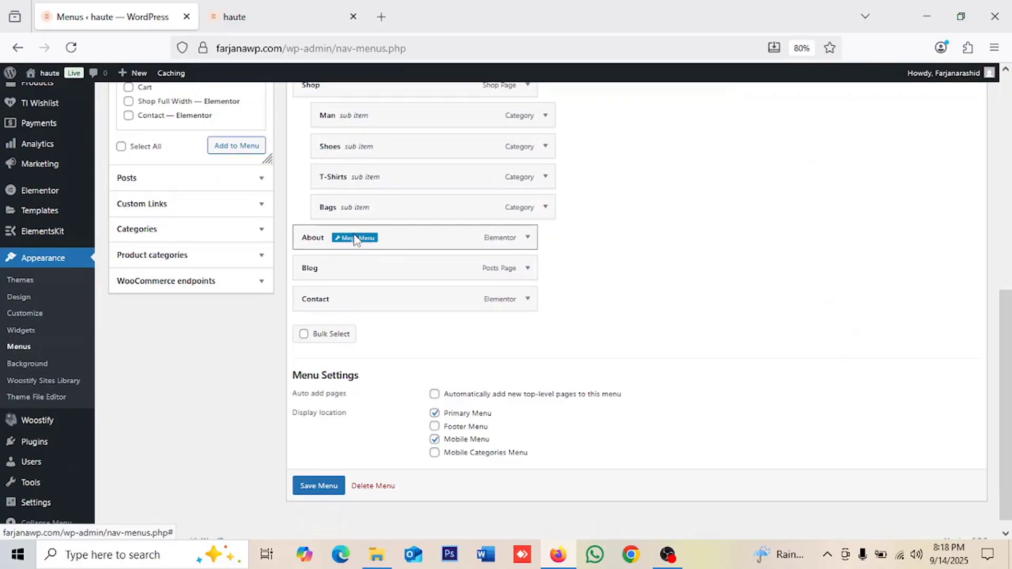
left_click(355, 238)
left_click(564, 253)
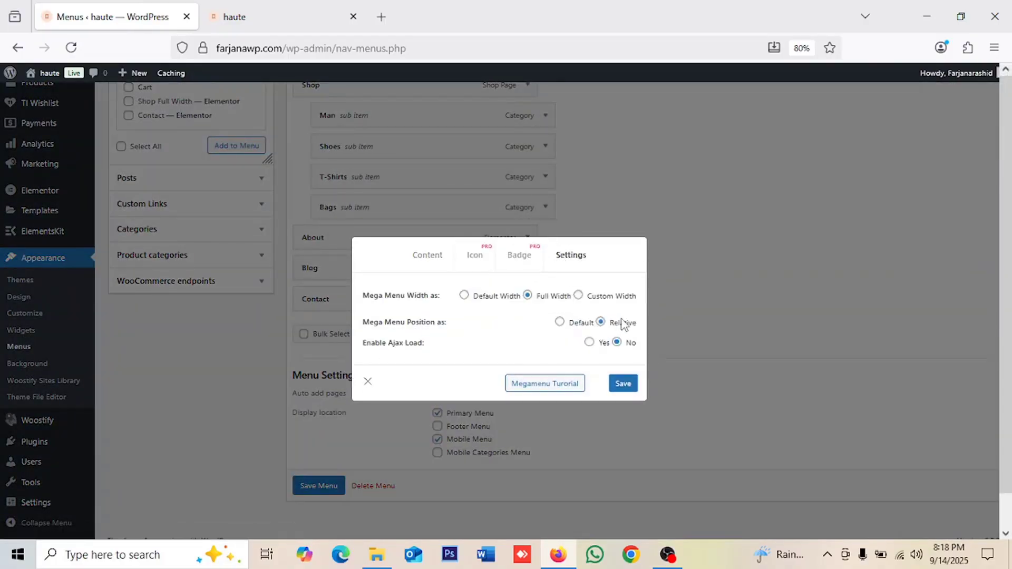
left_click(561, 323)
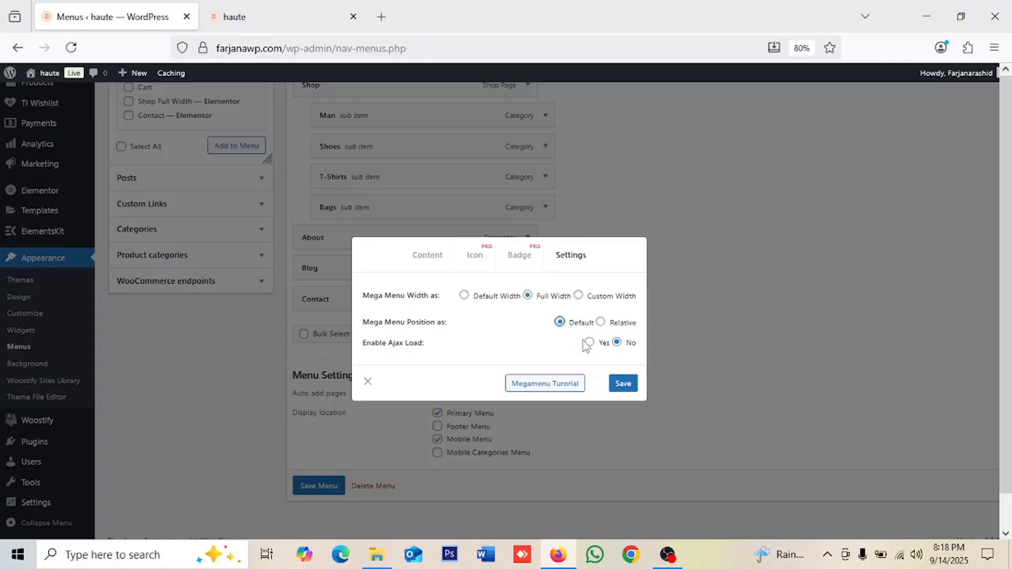
left_click(622, 383)
Step: Reload the live site to verify the About panel, then close the mega menu dialog
left_click(295, 16)
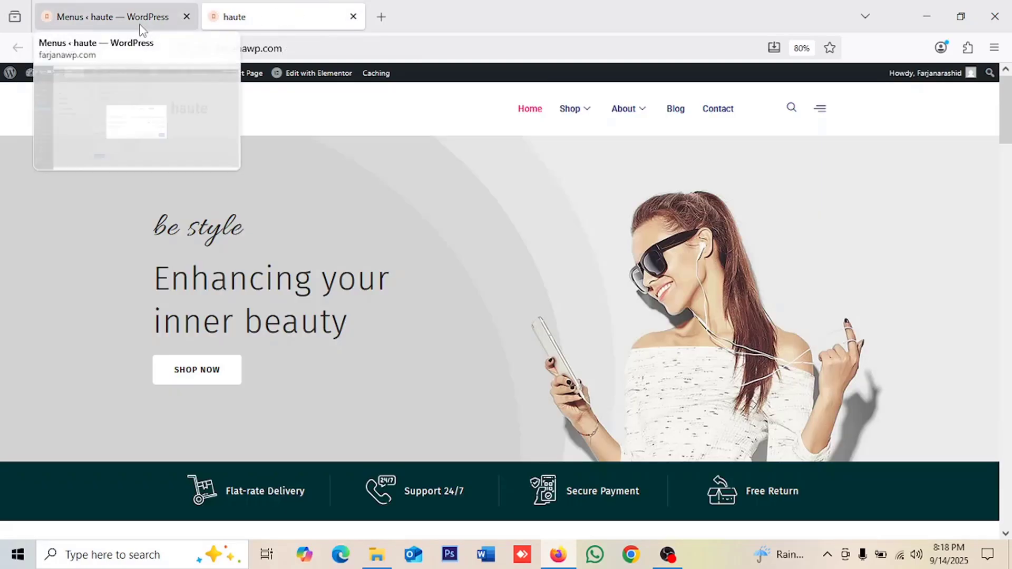
left_click(72, 48)
mouse_move(646, 125)
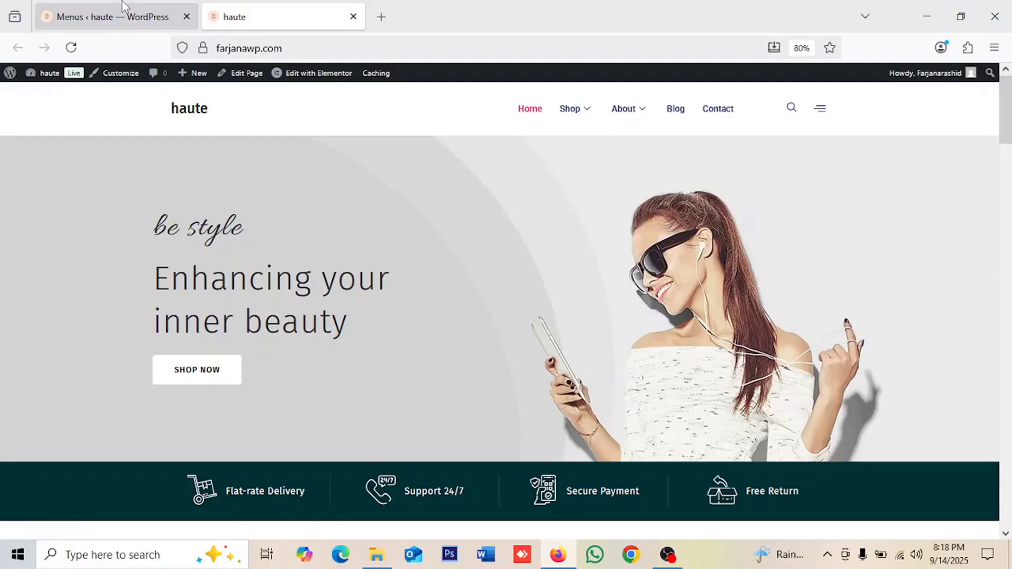
left_click(130, 16)
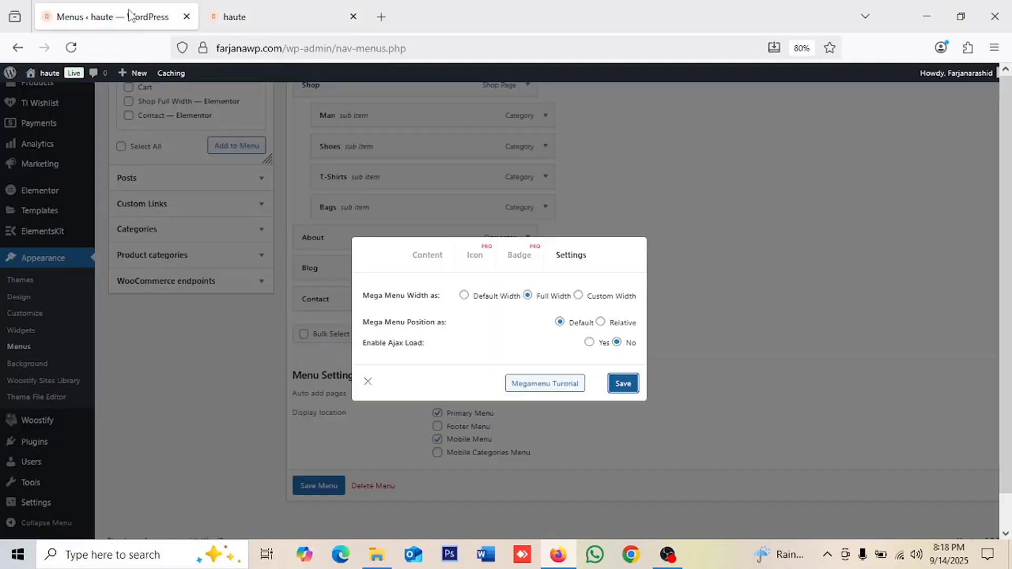
left_click(366, 382)
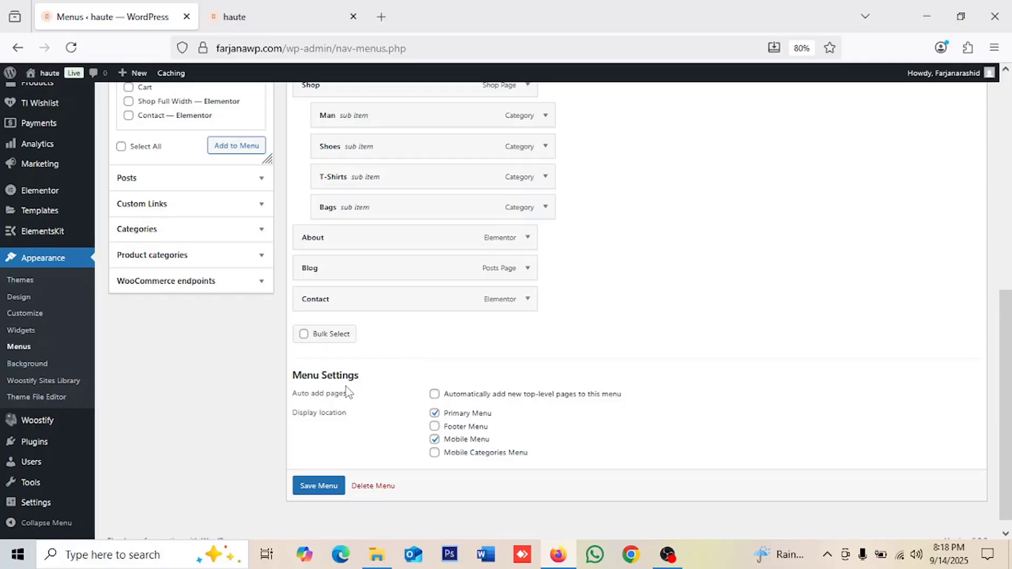
Step: Enable Blog's mega menu with Full Width and Default position, and save
mouse_move(350, 278)
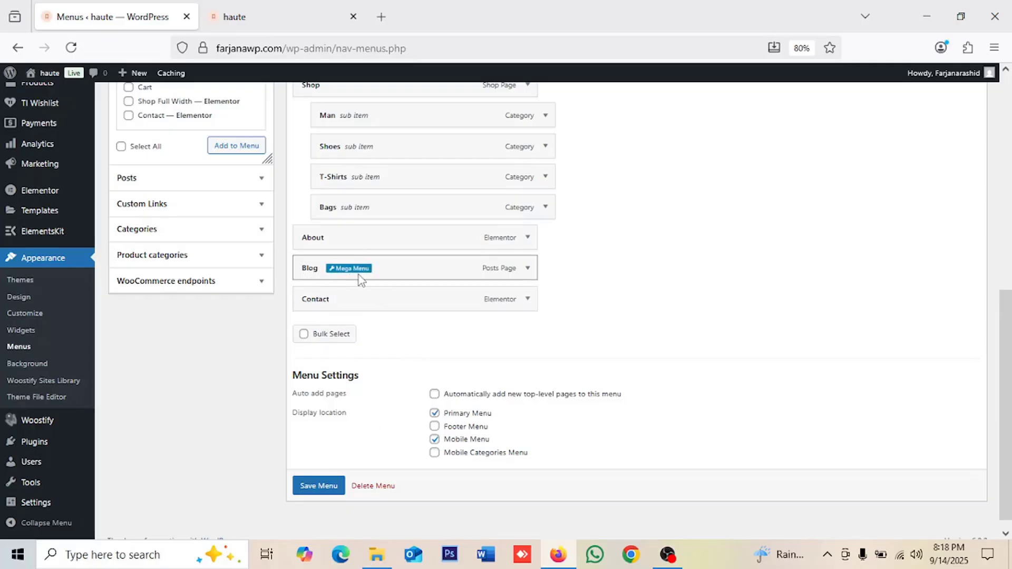
left_click(359, 273)
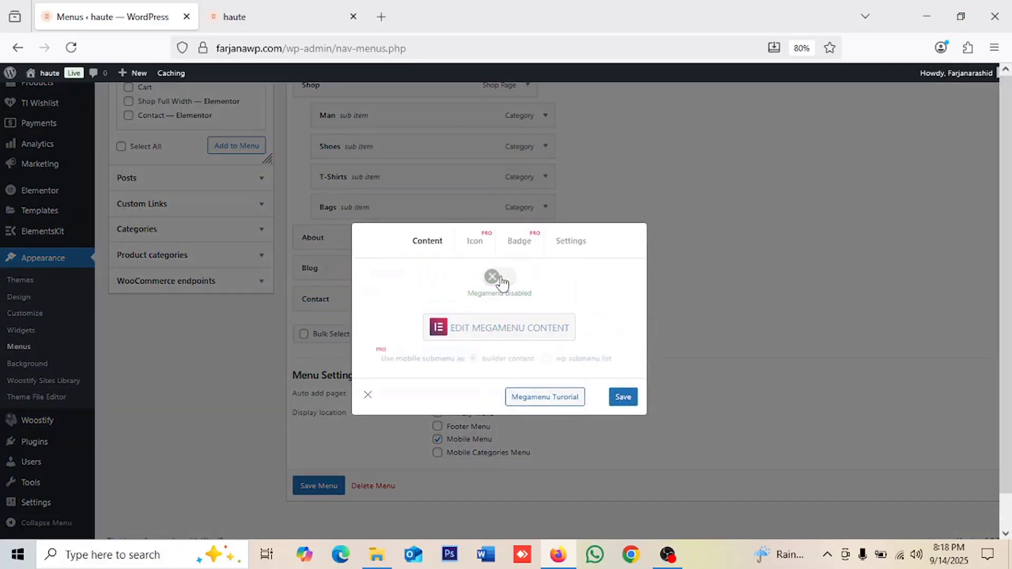
left_click(498, 277)
left_click(577, 245)
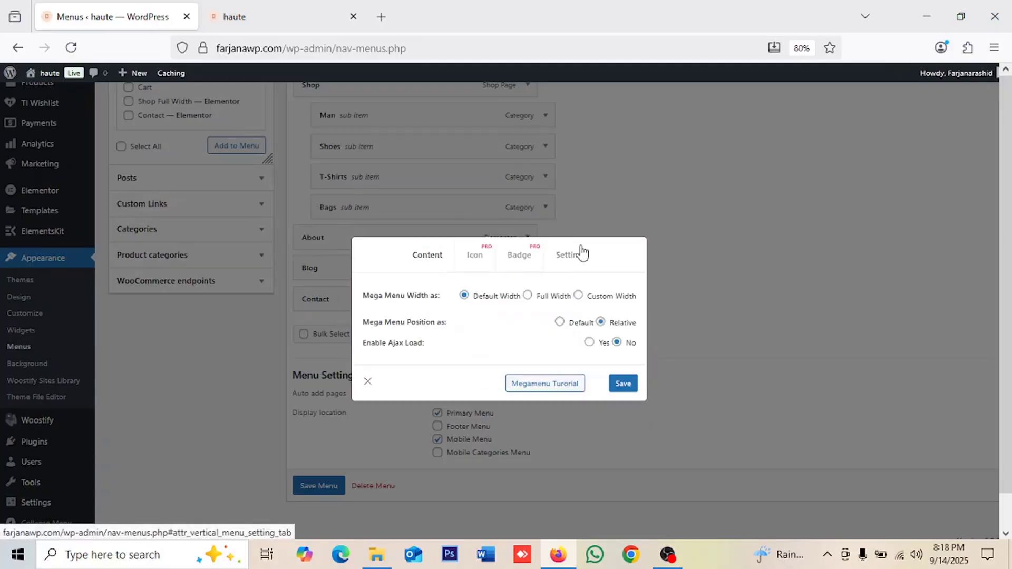
left_click(528, 296)
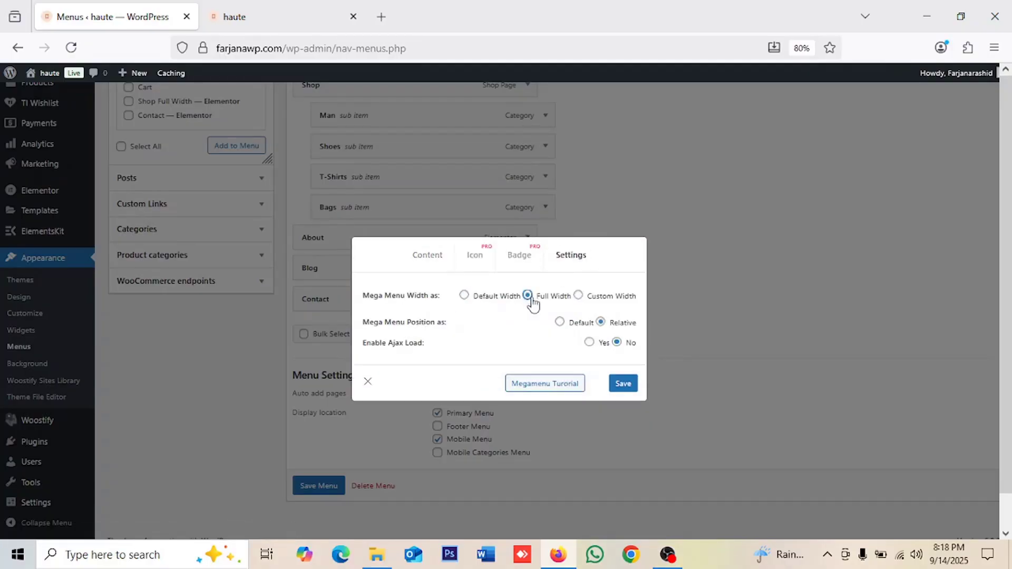
left_click(559, 323)
left_click(631, 386)
Step: Save the Blog mega menu settings again and open its content in Elementor
left_click(425, 256)
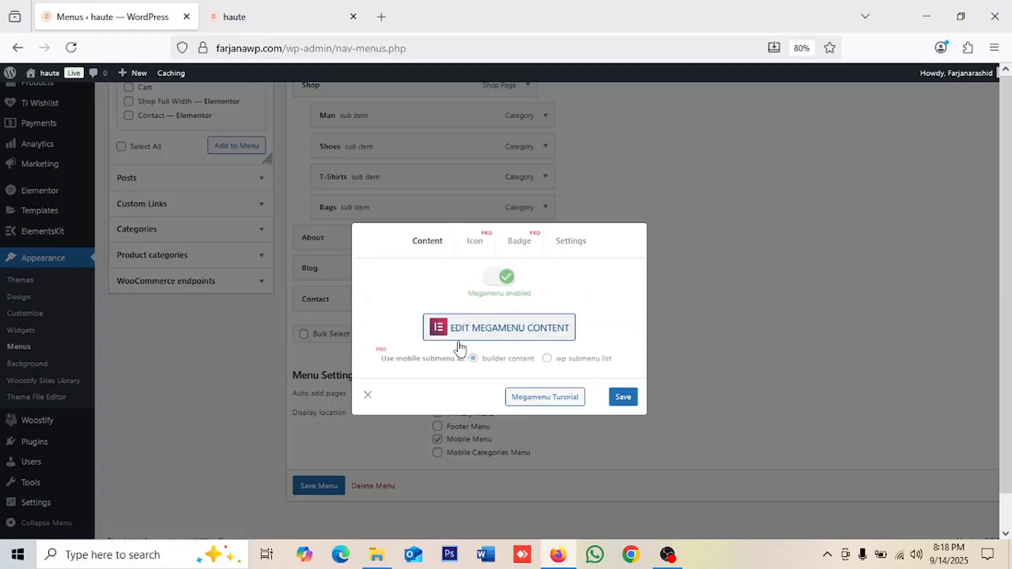
left_click(623, 398)
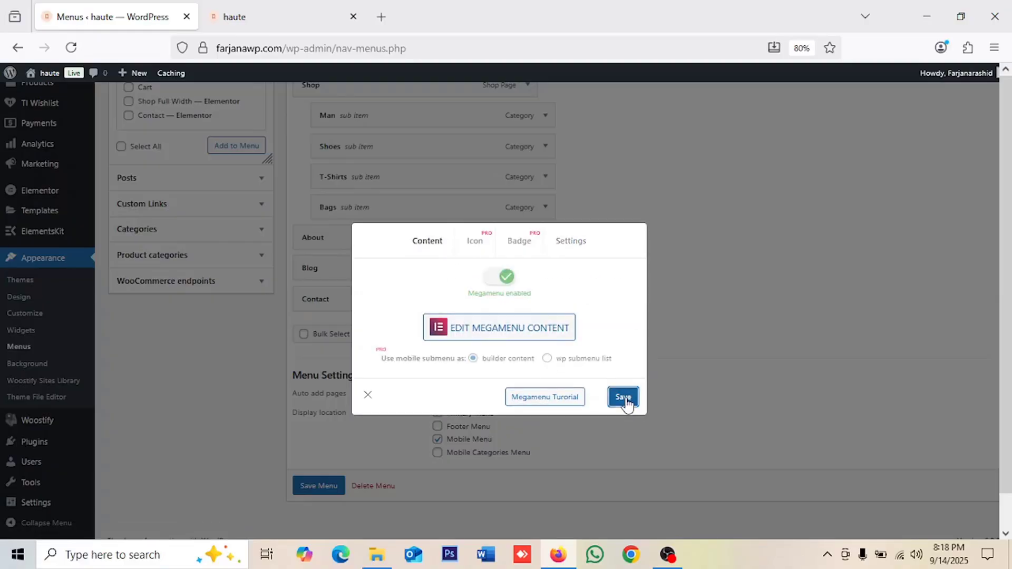
left_click(490, 333)
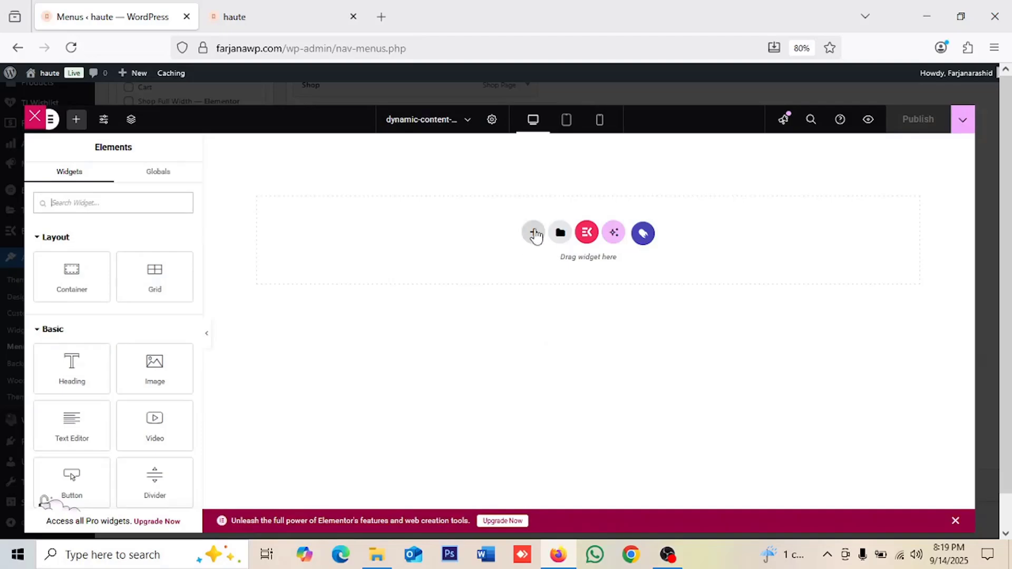
Step: Add a two-column Flexbox container and drag an Image Box into its left column
left_click(534, 232)
left_click(546, 261)
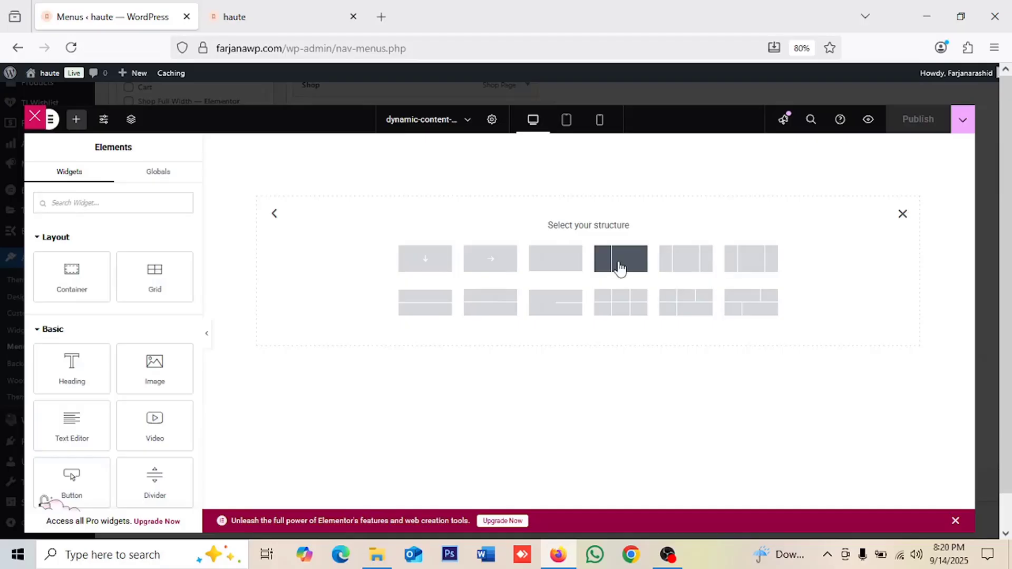
left_click(619, 266)
left_click(364, 180)
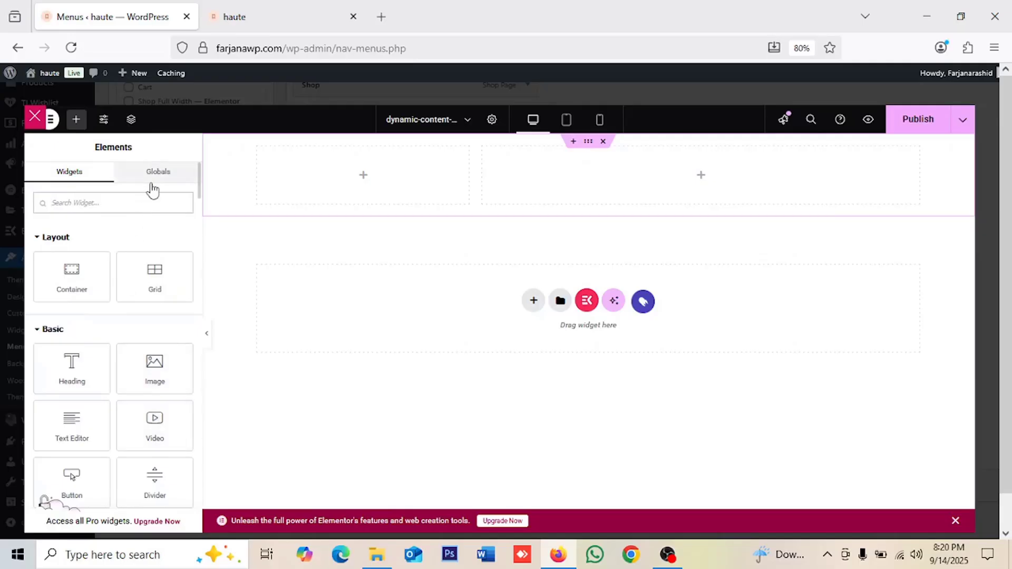
type("imag")
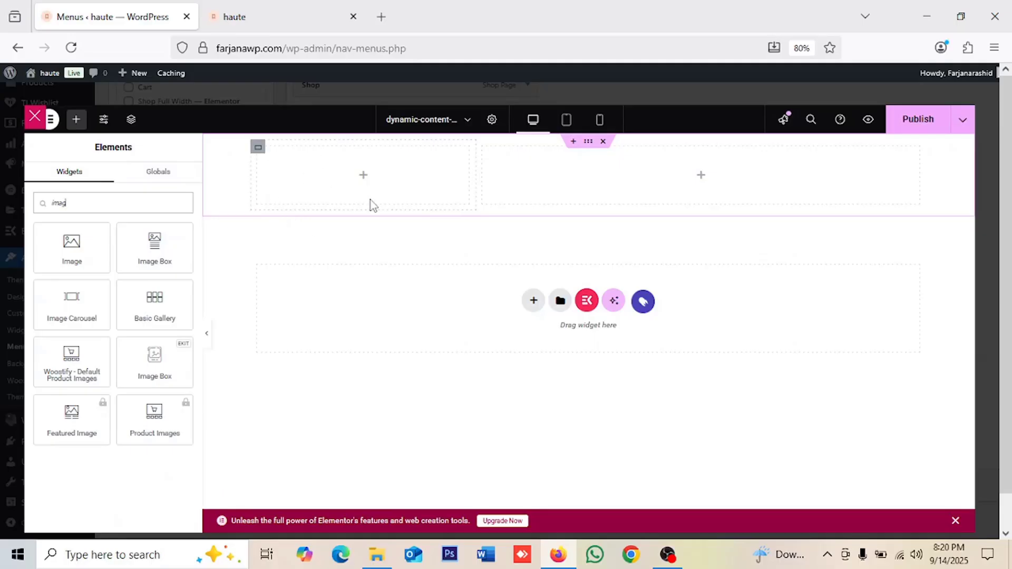
left_click_drag(153, 245, 344, 172)
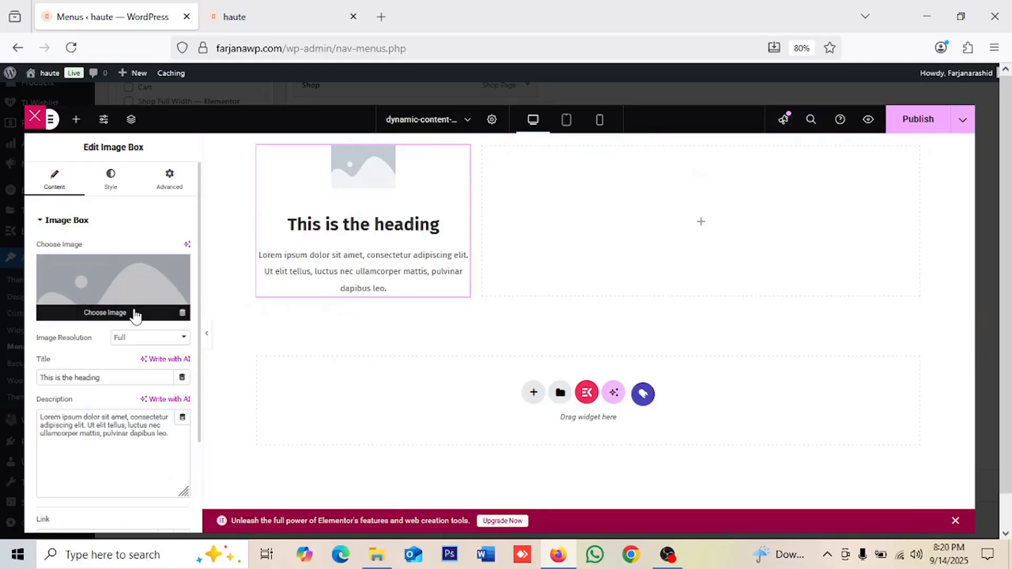
Step: Set the Image Box picture to blog-img-7 and delete its placeholder description
left_click(129, 290)
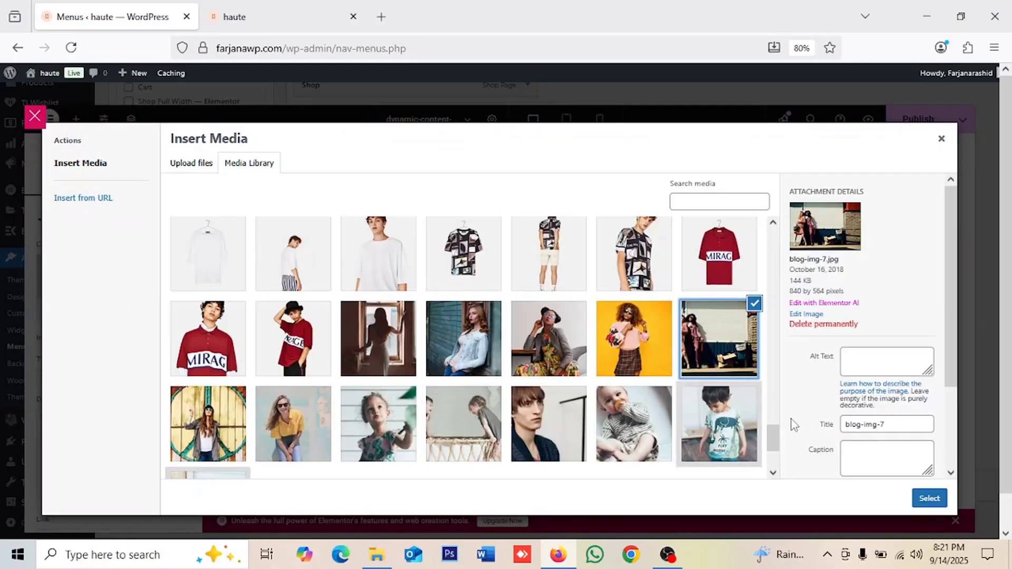
left_click(923, 503)
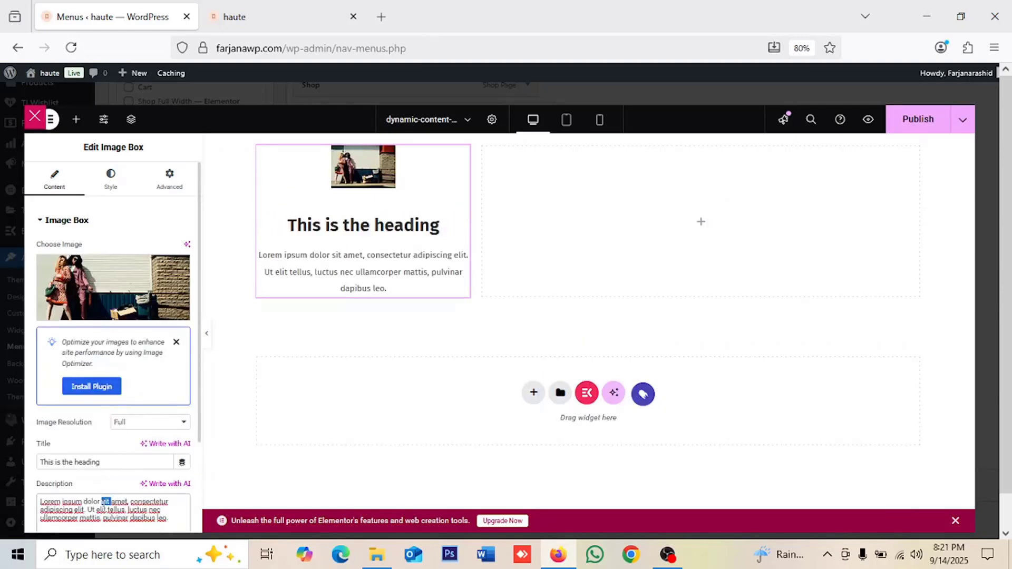
triple_click(104, 496)
key("BackSpace")
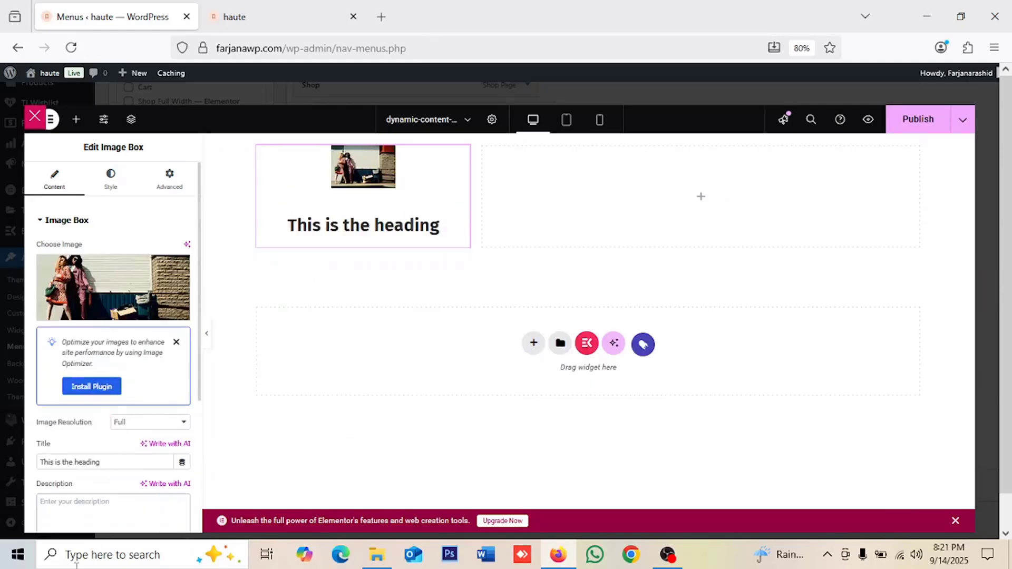
Step: Title the box 'How to make a Website' from the copied blog post title
triple_click(70, 461)
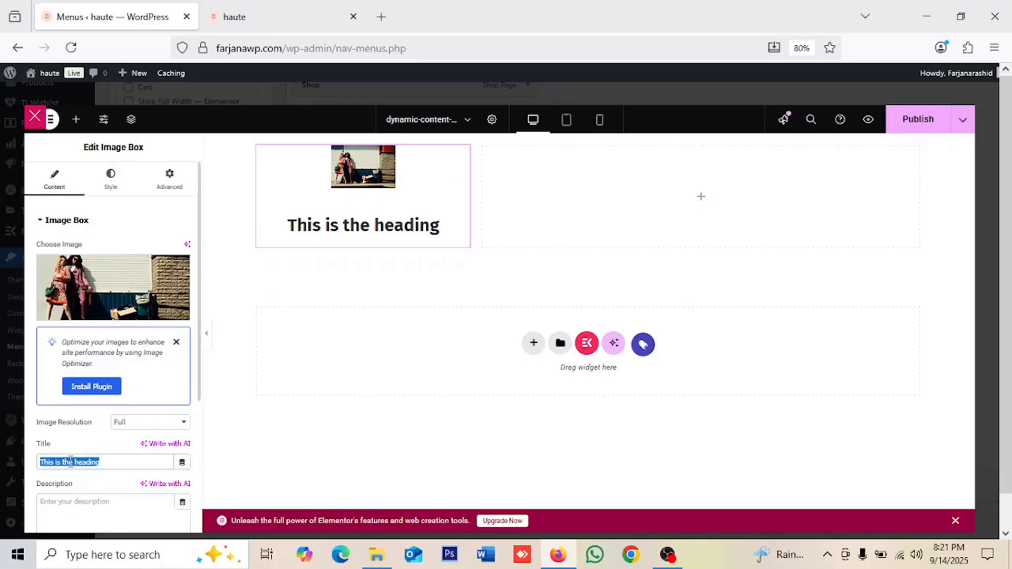
left_click(250, 9)
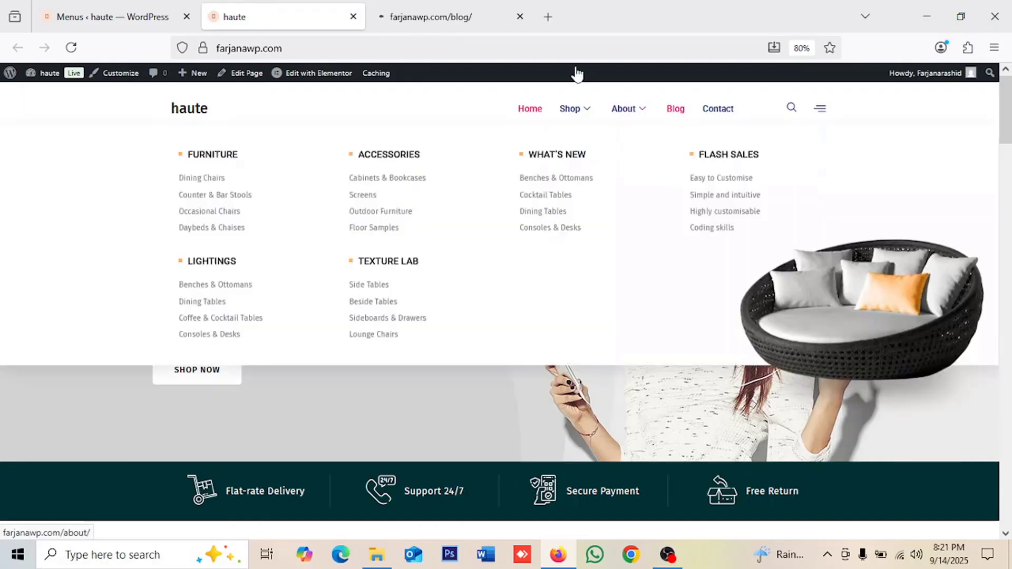
left_click(422, 9)
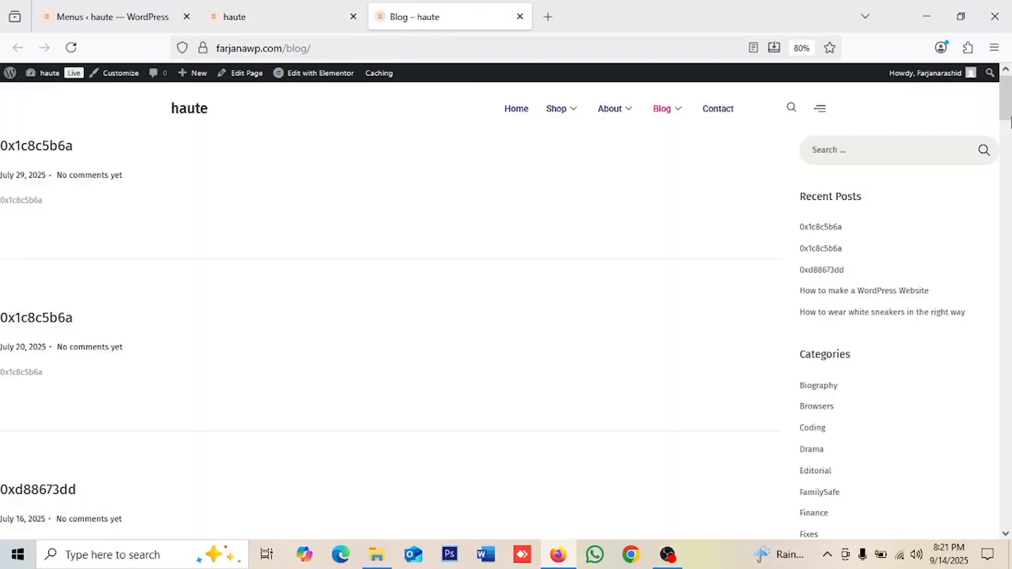
scroll(1010, 121, "down", 15)
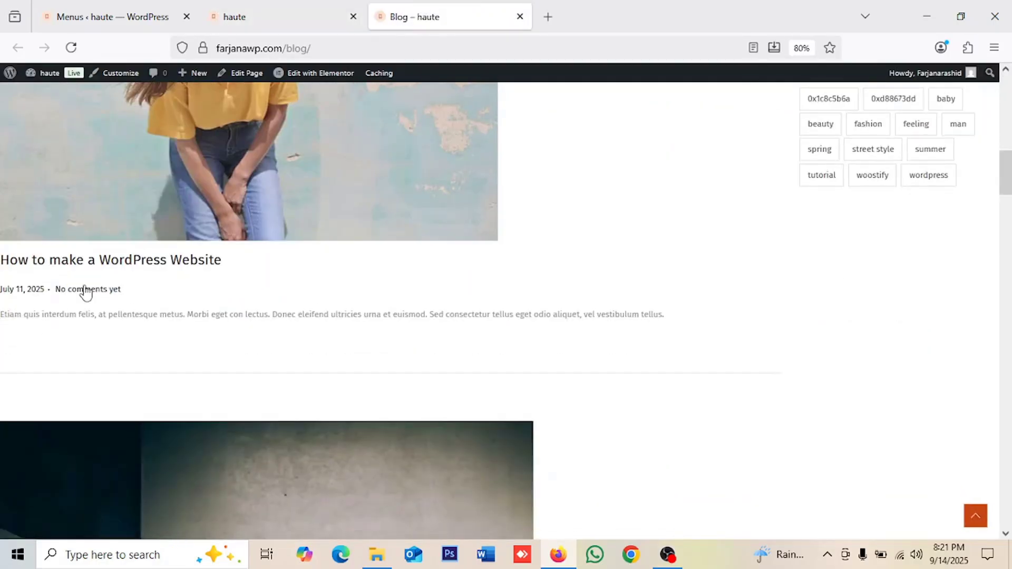
left_click(208, 263)
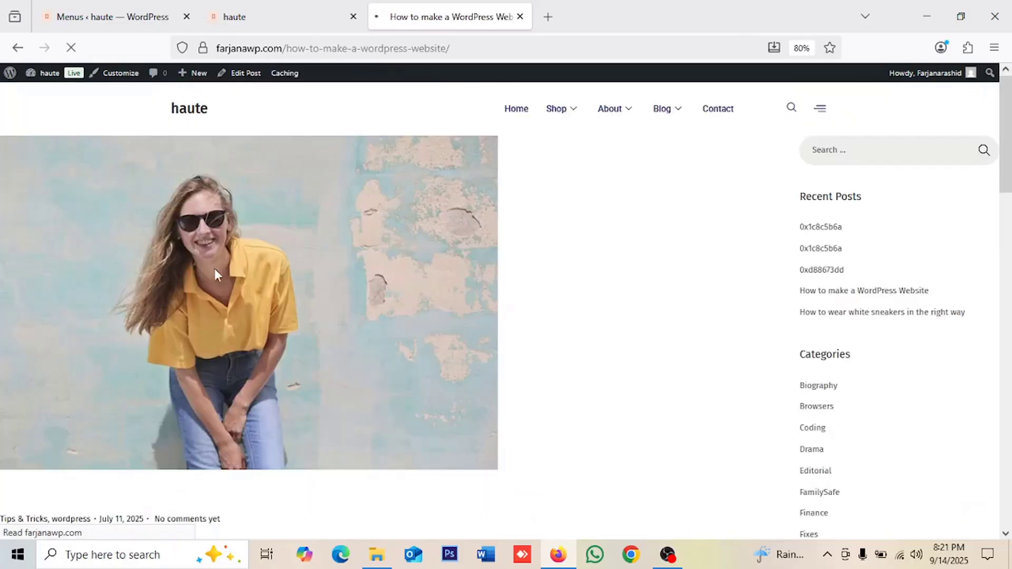
triple_click(239, 490)
key("ctrl+c")
key("ctrl+Tab")
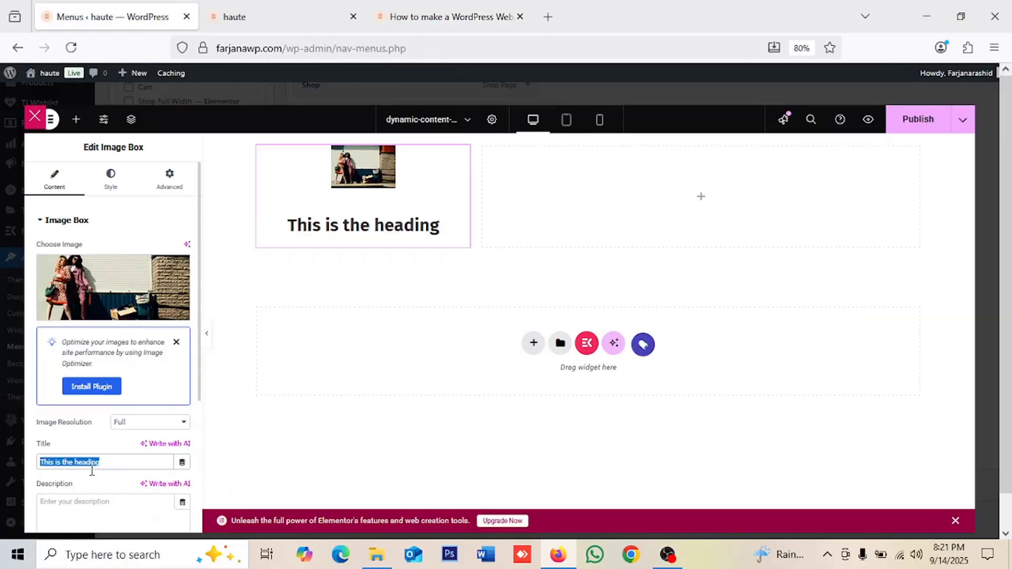
key("ctrl+v")
double_click(103, 462)
key("BackSpace")
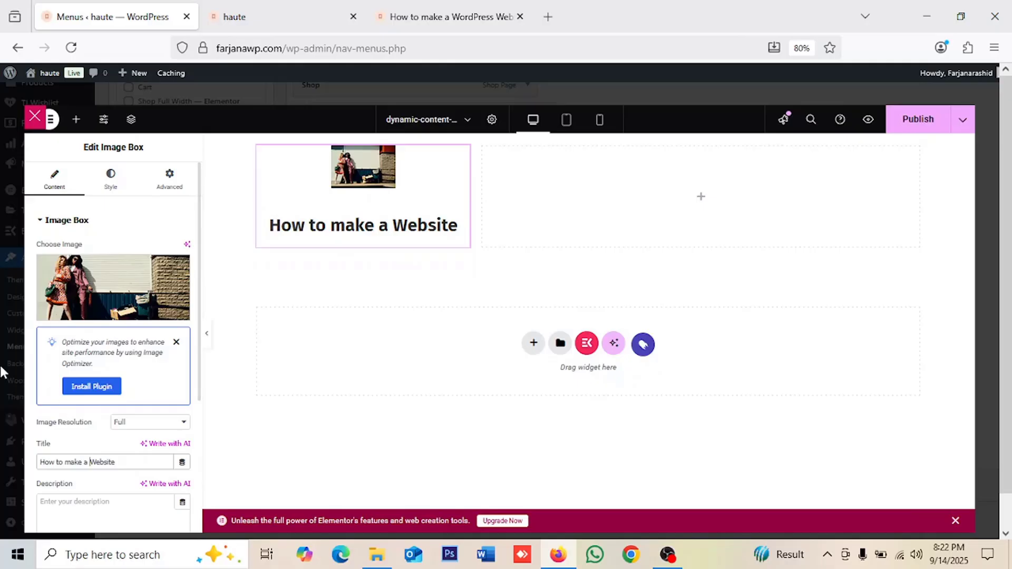
Step: Set the box image width to 100% in the Style settings
left_click(111, 179)
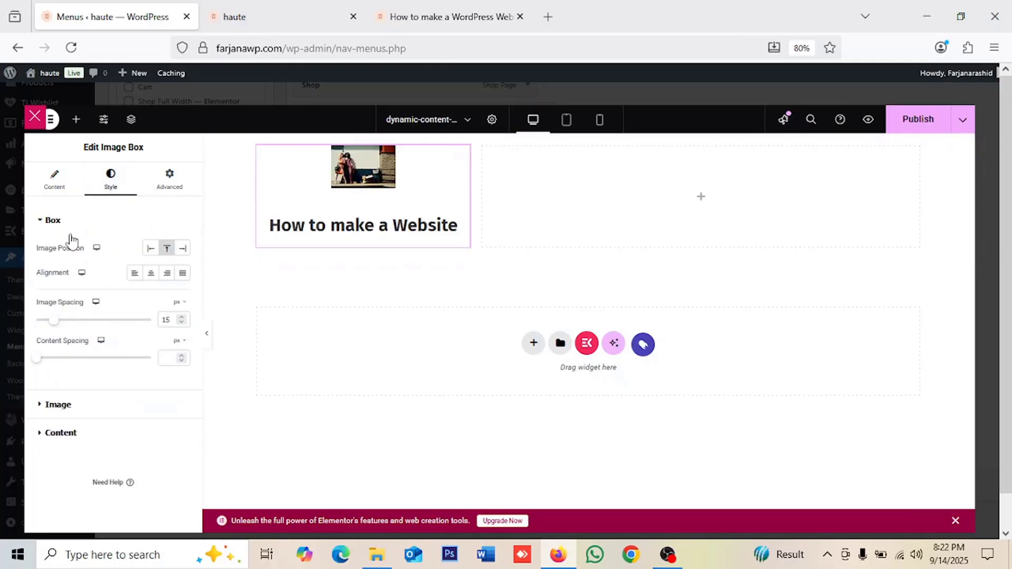
left_click(62, 405)
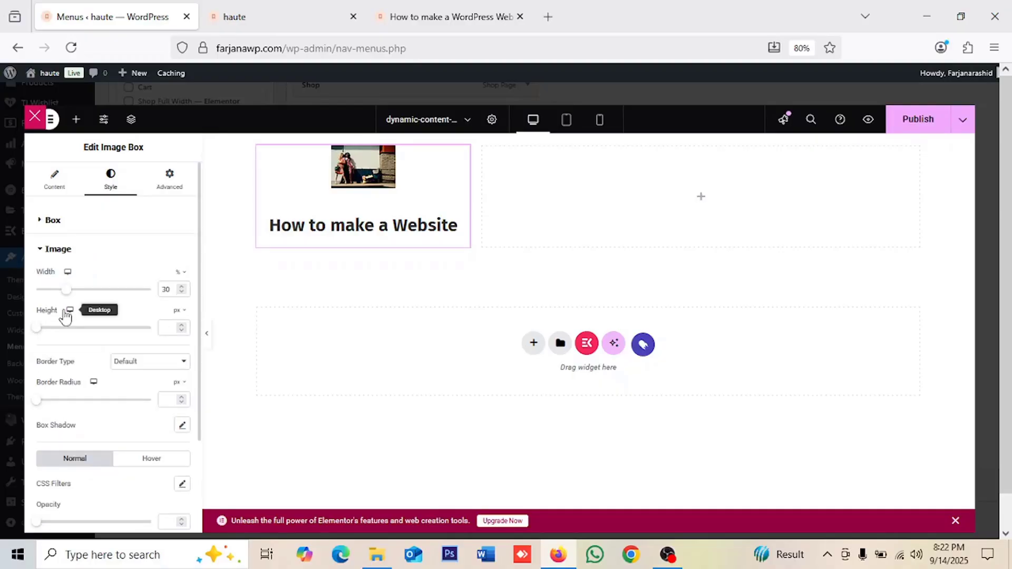
left_click_drag(66, 291, 172, 297)
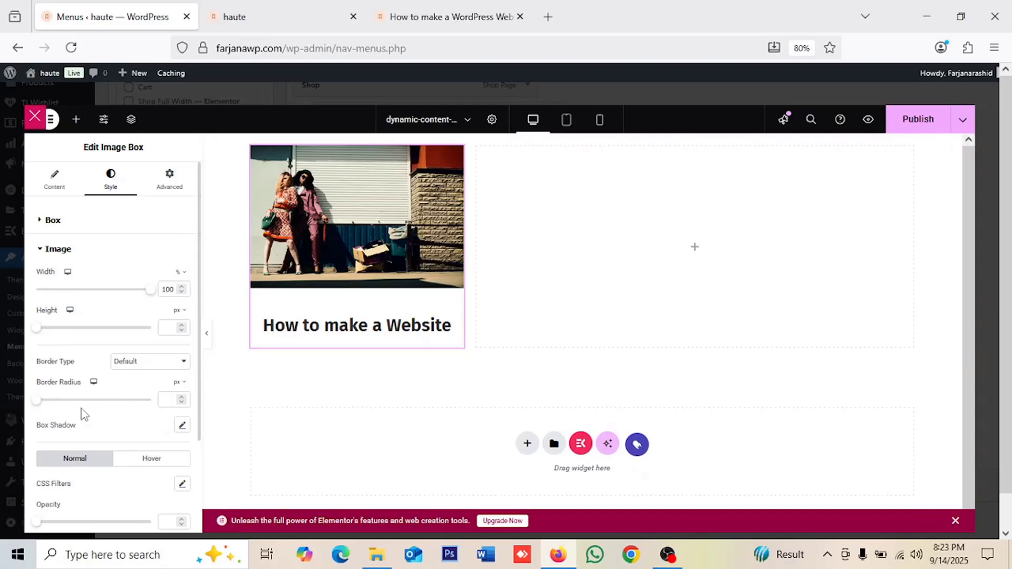
left_click(80, 250)
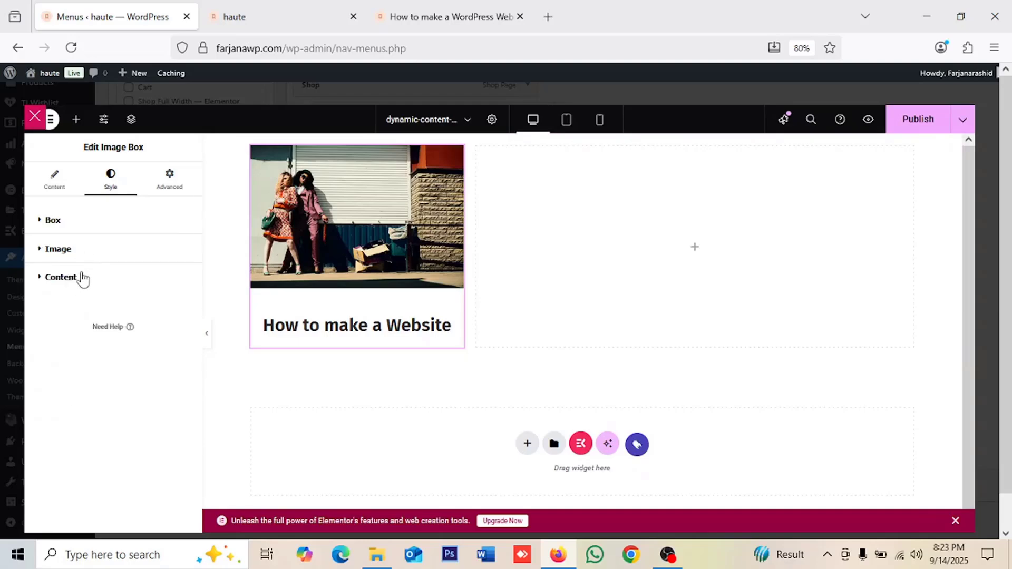
left_click(81, 278)
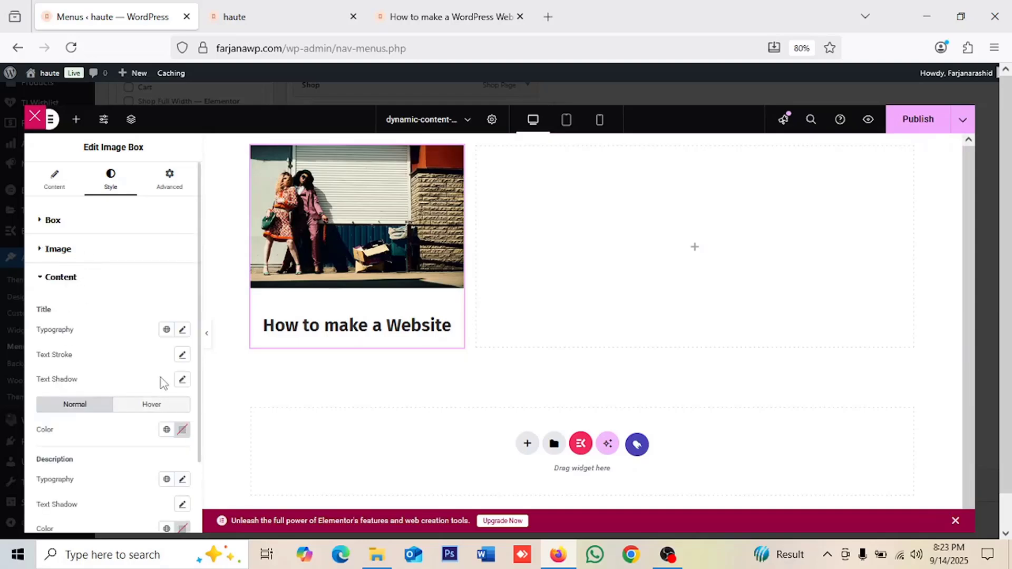
Step: Set the box title typography to 18 px size and 400 (Normal) weight
left_click(183, 330)
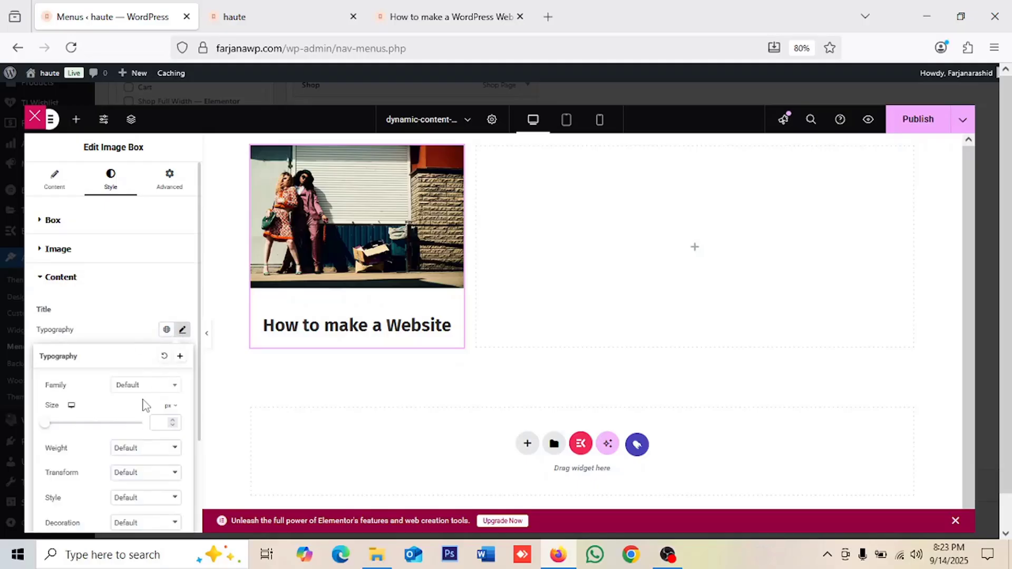
left_click(159, 423)
type("20")
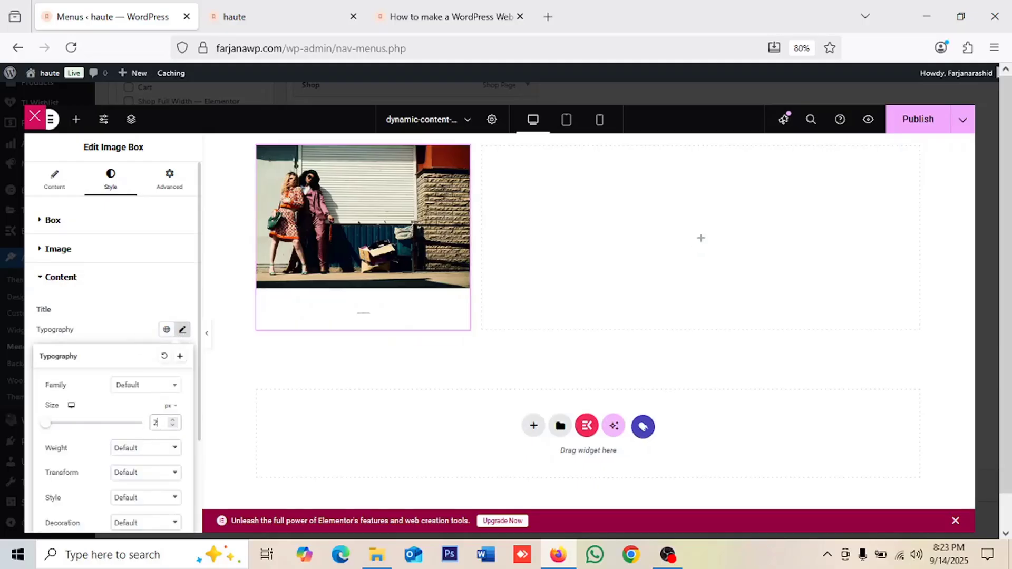
left_click(139, 448)
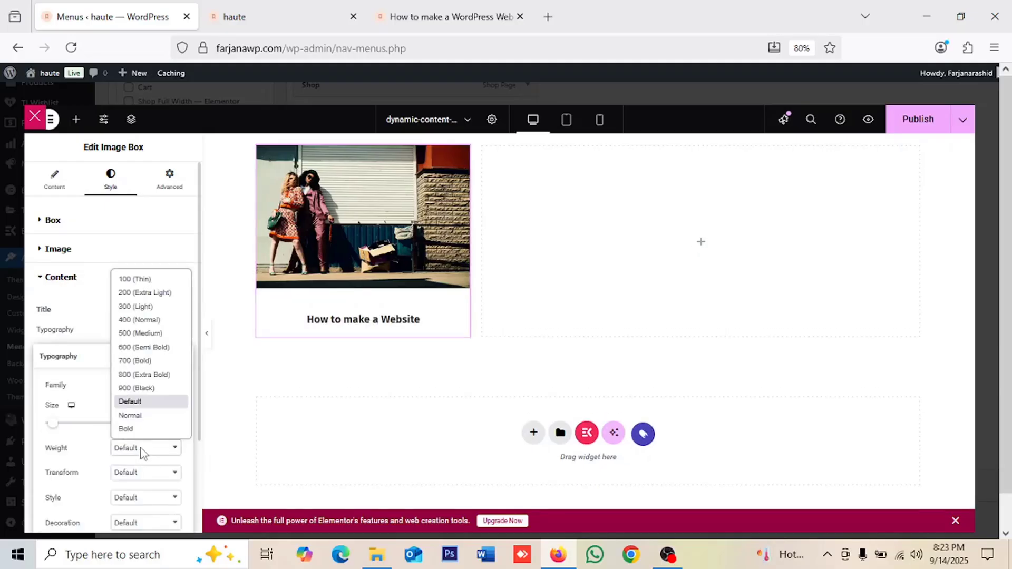
left_click(149, 319)
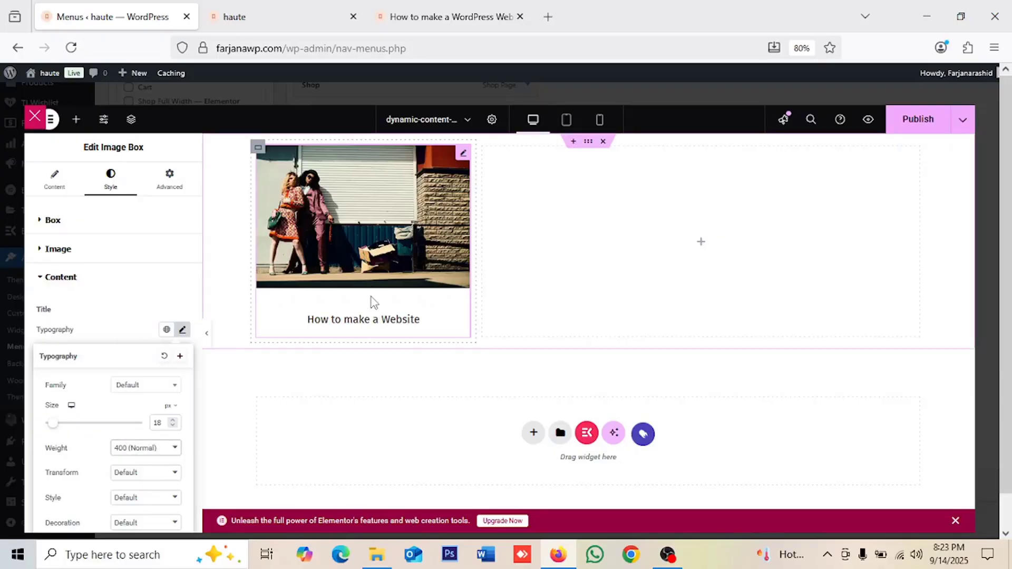
Step: Reduce the box image spacing to 0 px and return to the content settings
left_click(53, 221)
left_click_drag(55, 321, 11, 332)
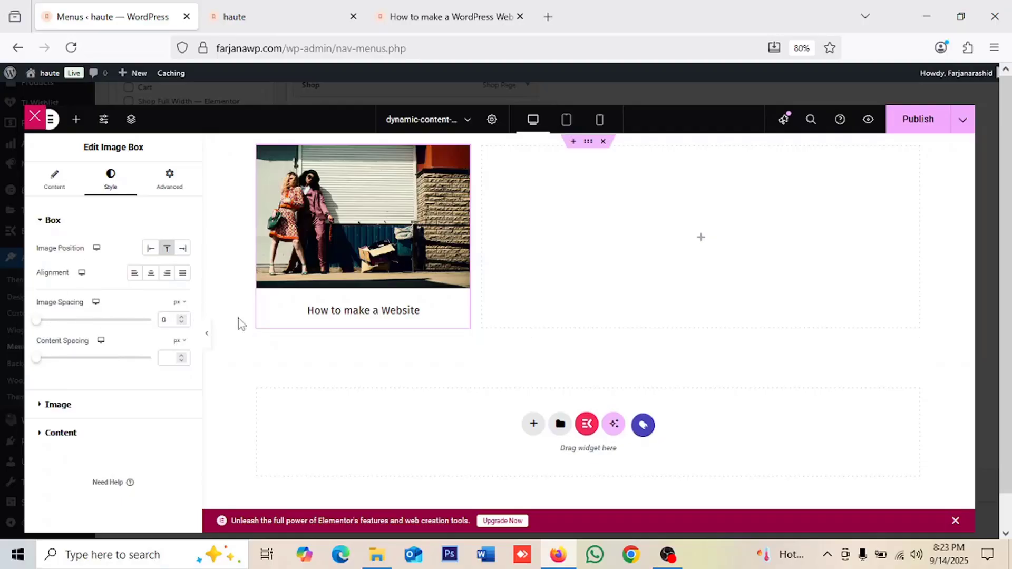
left_click(46, 176)
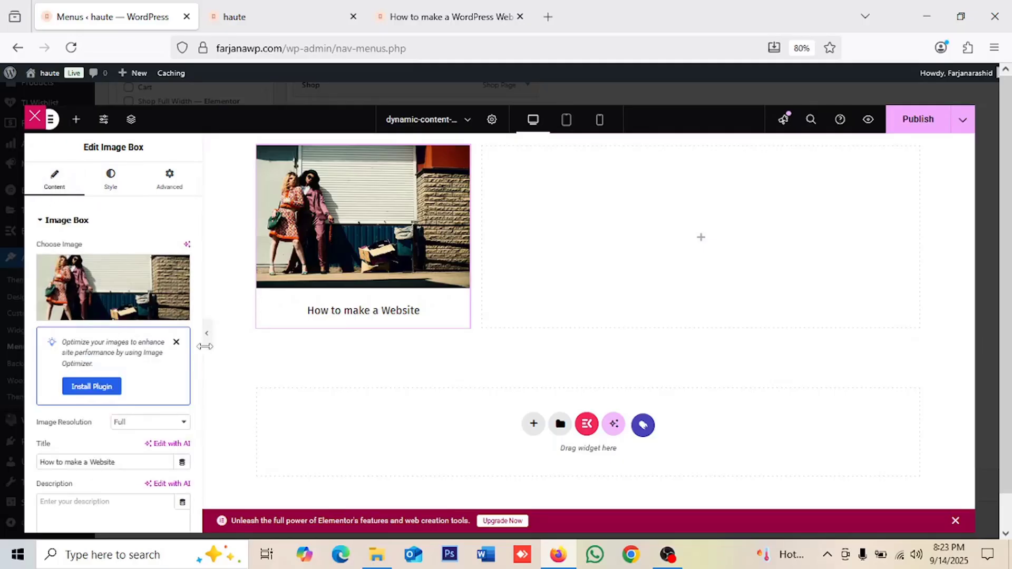
scroll(200, 350, "down", 4)
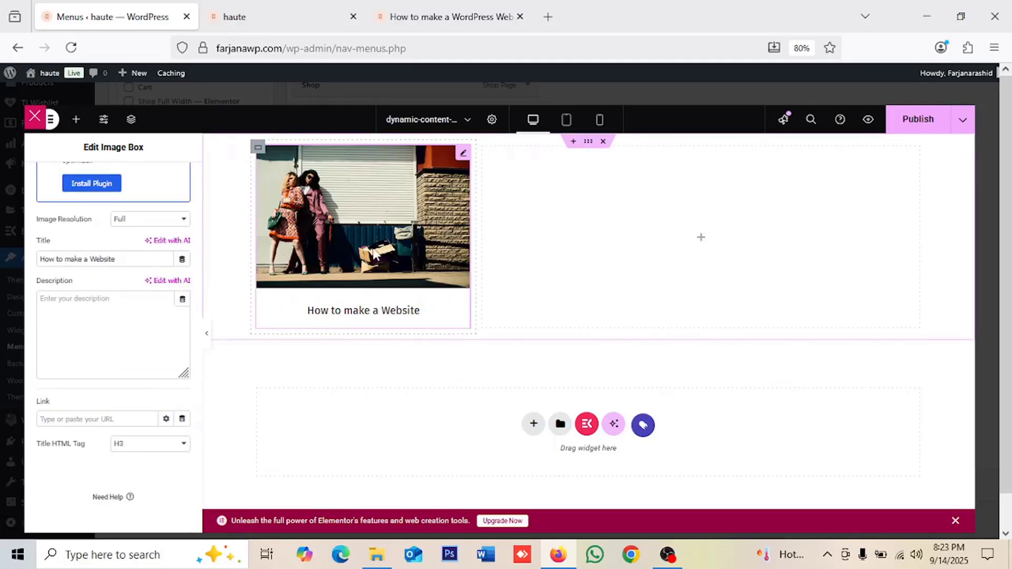
Step: Link the image box to the copied blog post address and publish
left_click(457, 8)
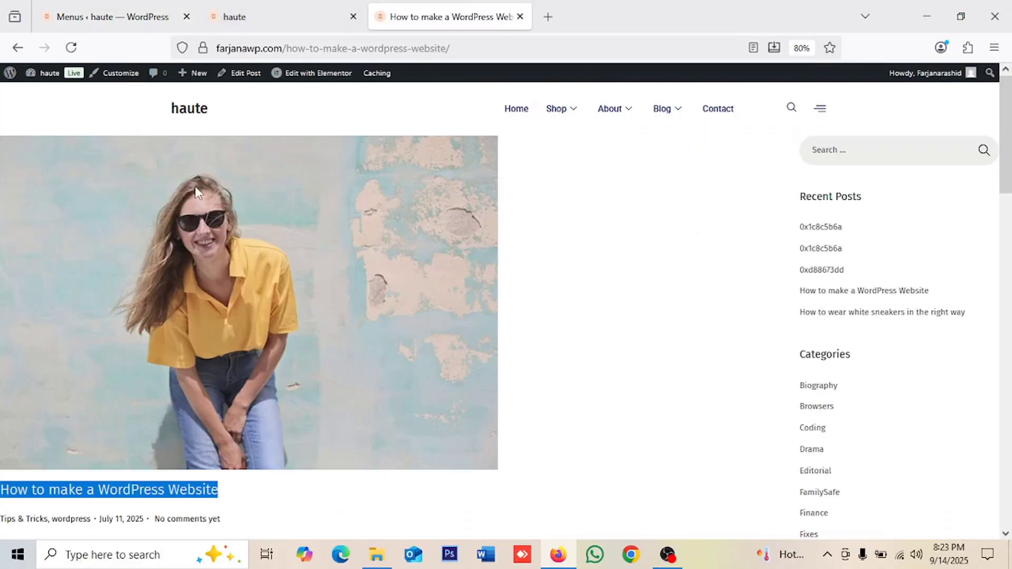
right_click(320, 55)
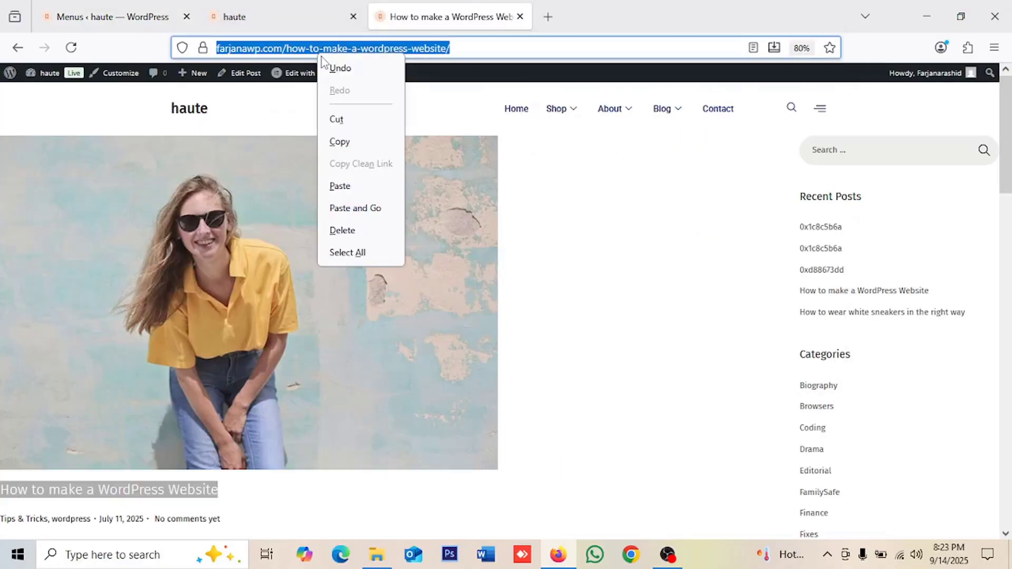
left_click(339, 140)
left_click(105, 16)
left_click(109, 422)
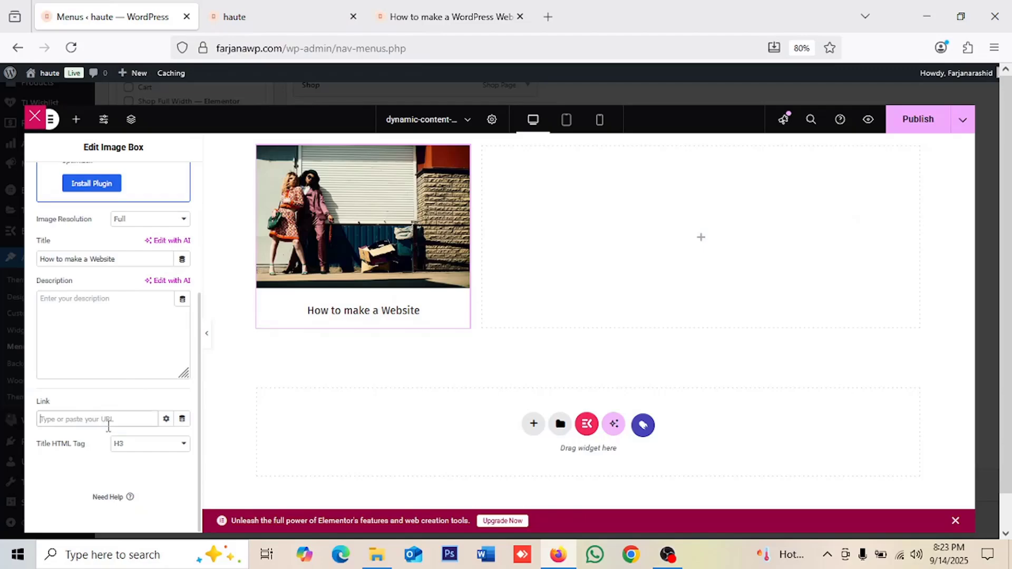
key("ctrl+v")
left_click(917, 129)
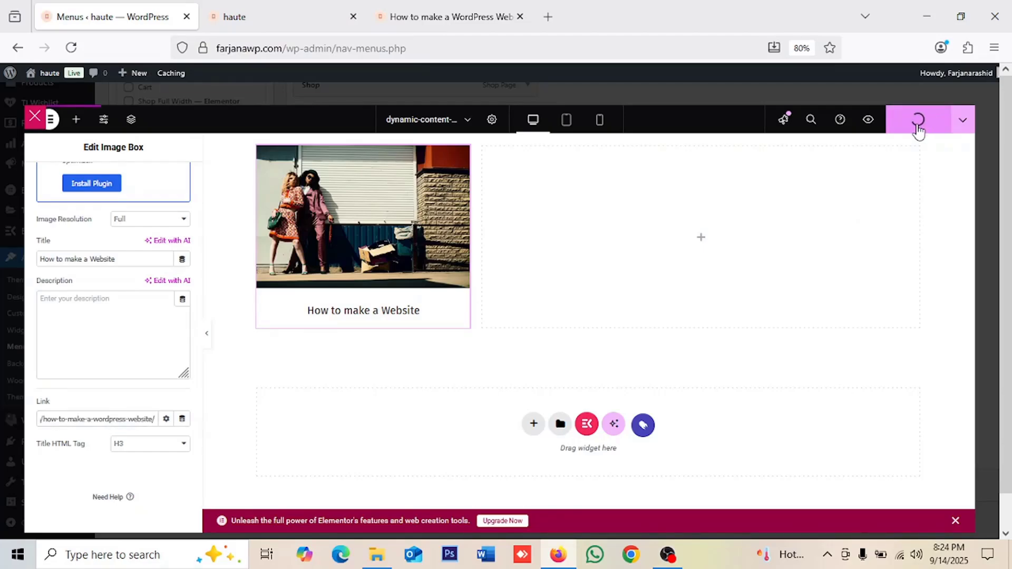
Step: Delete the empty column, duplicate the image box into four post boxes, and publish
right_click(483, 149)
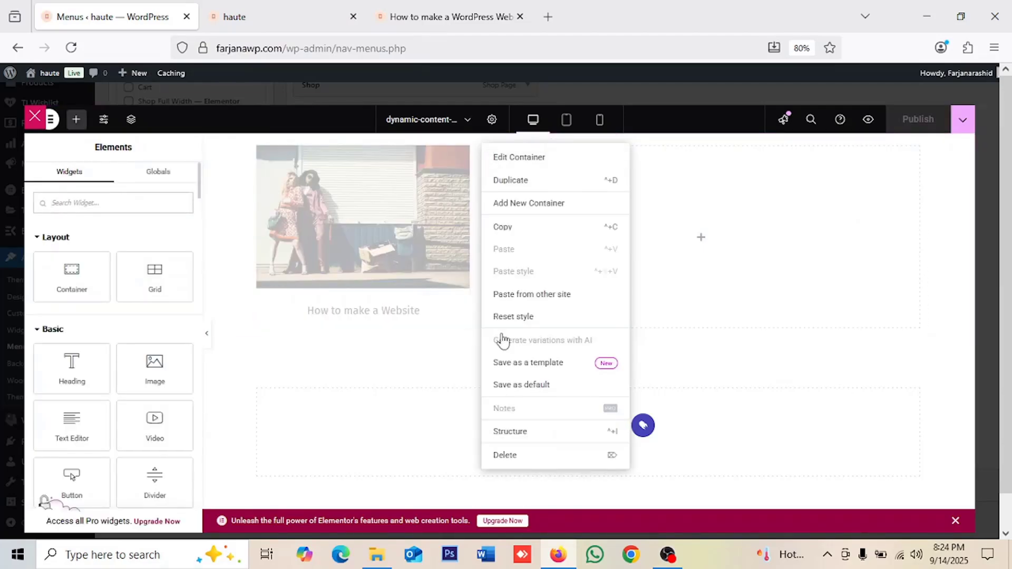
left_click(507, 454)
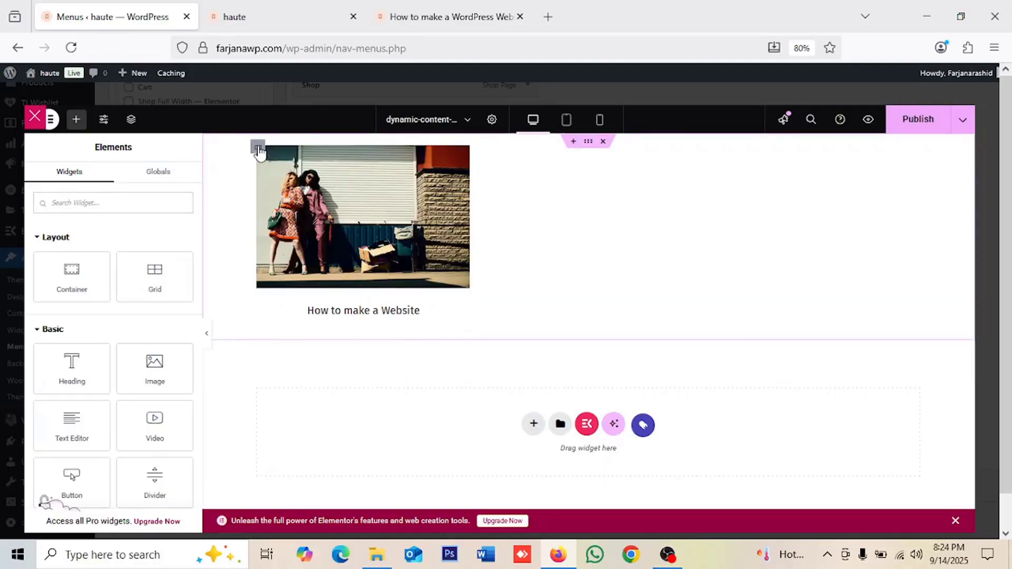
right_click(256, 150)
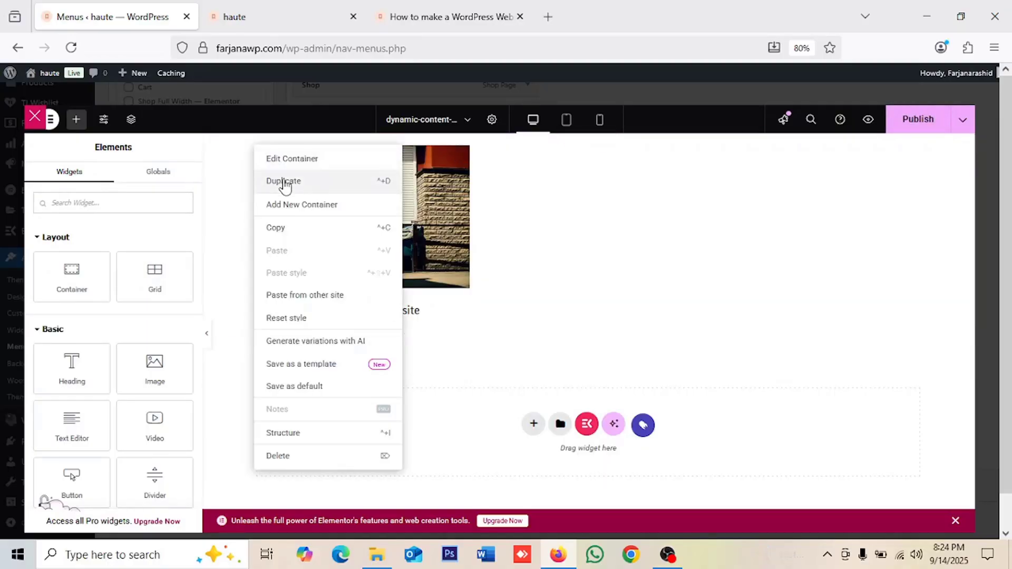
left_click(284, 184)
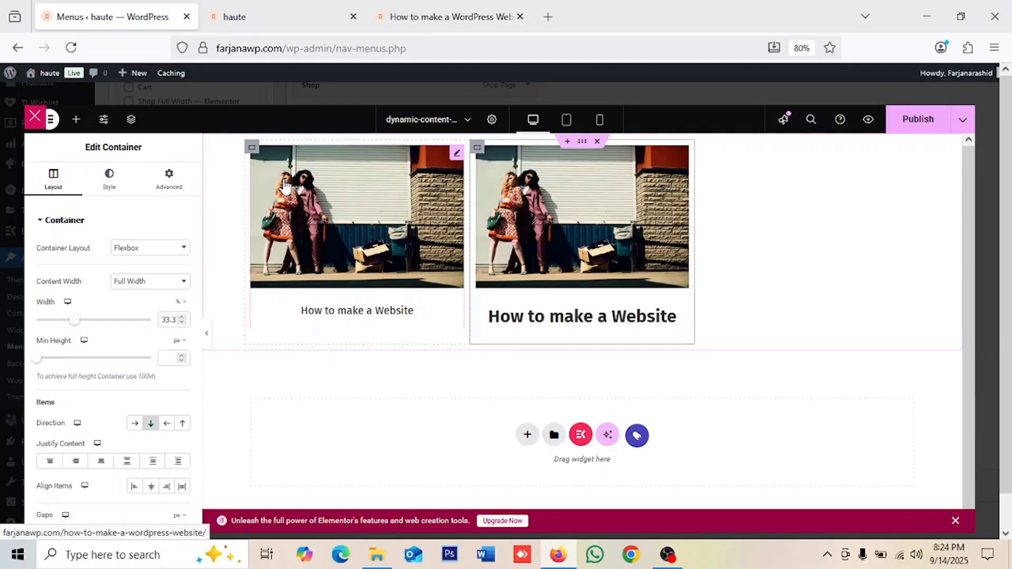
right_click(268, 155)
left_click(295, 158)
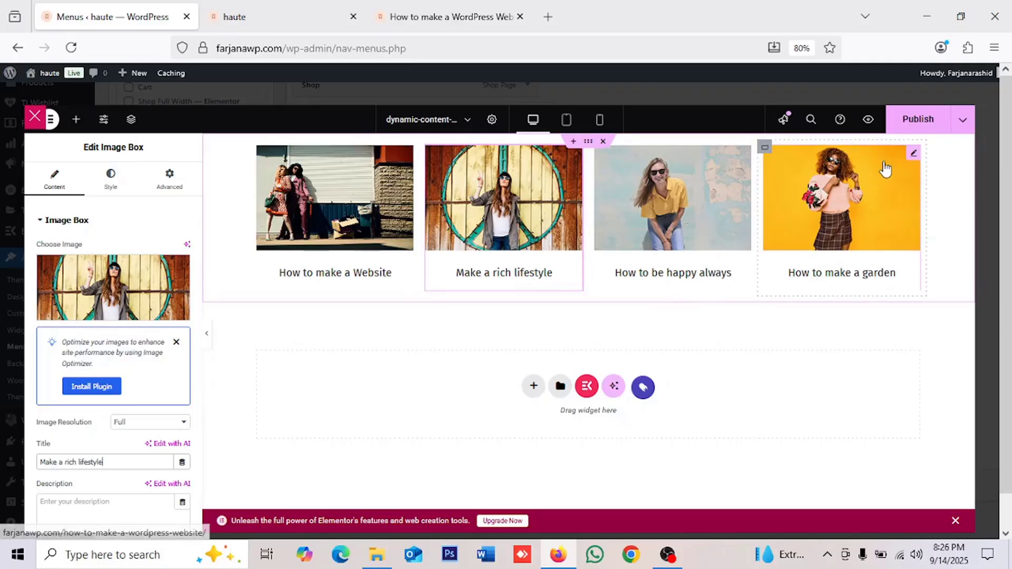
left_click(910, 129)
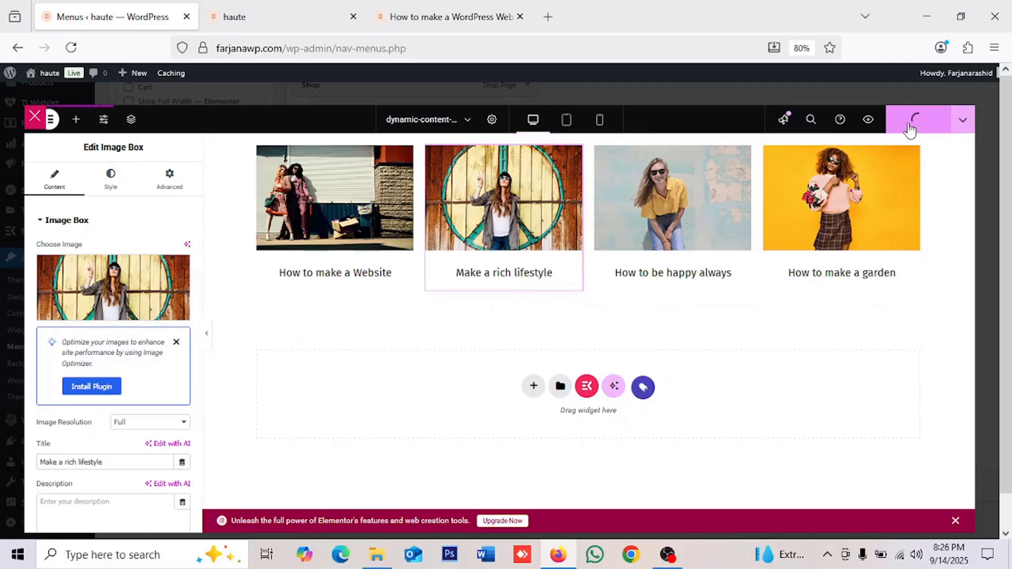
left_click(308, 16)
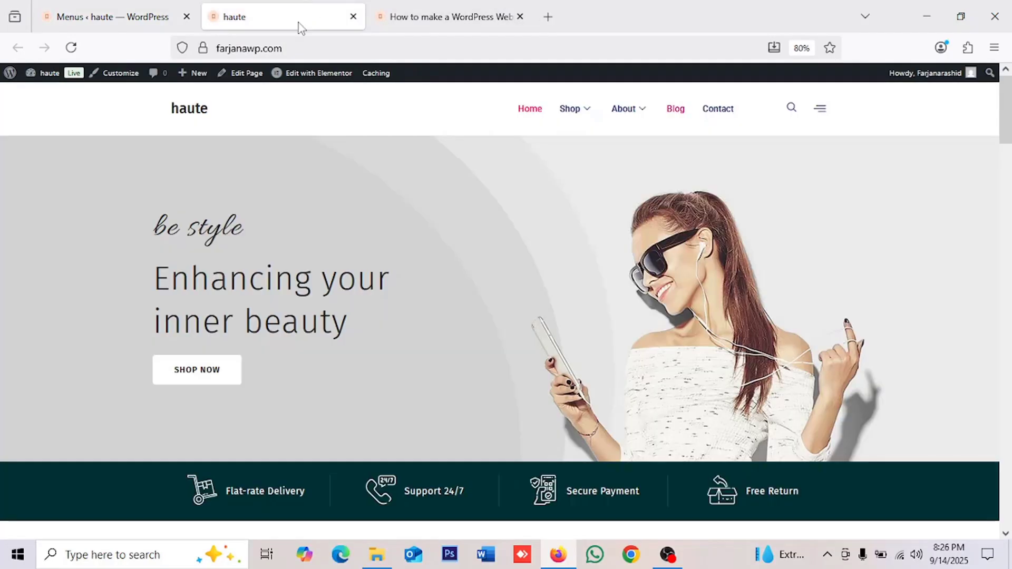
Step: Reload the live homepage to check Blog's four post cards, then return to the mega menu editor
left_click(71, 47)
mouse_move(671, 115)
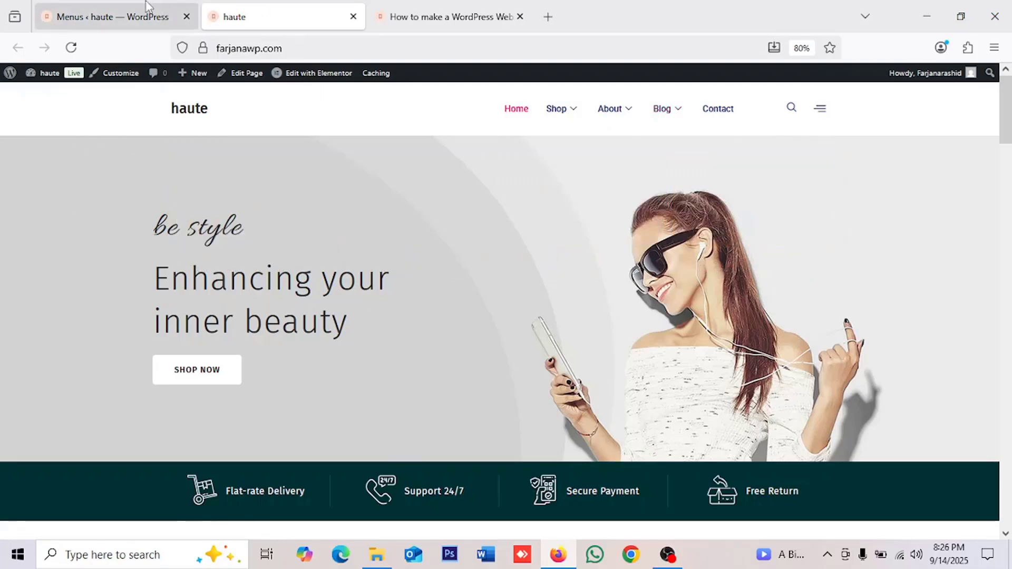
left_click(111, 17)
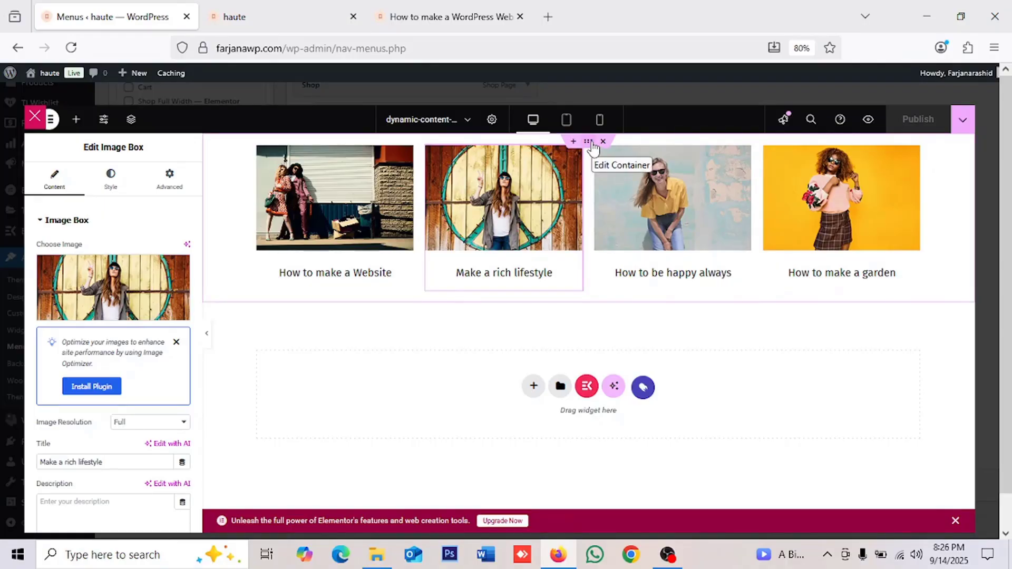
Step: Give the container holding the four post cards a light preset background colour
left_click(589, 142)
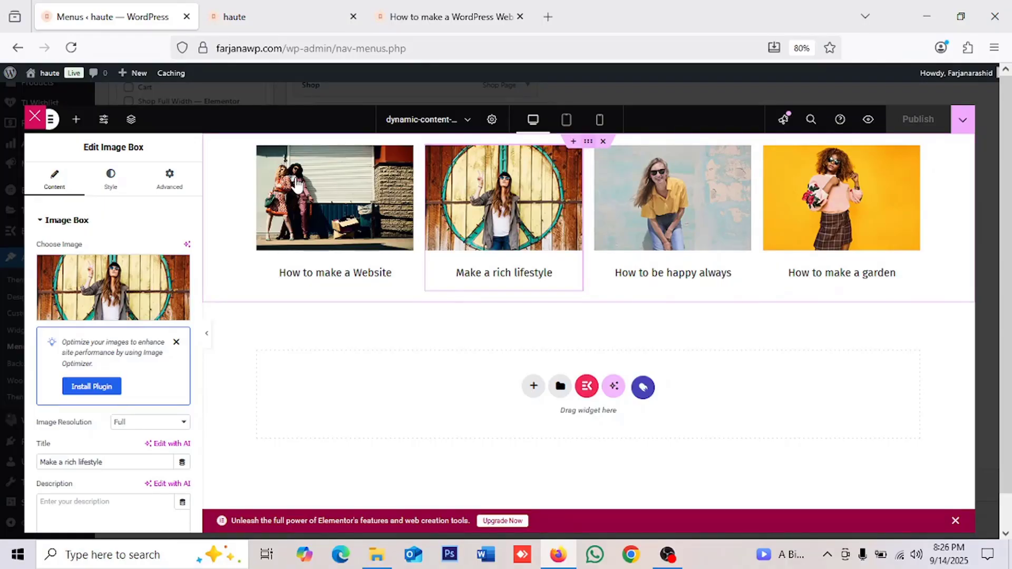
left_click(114, 184)
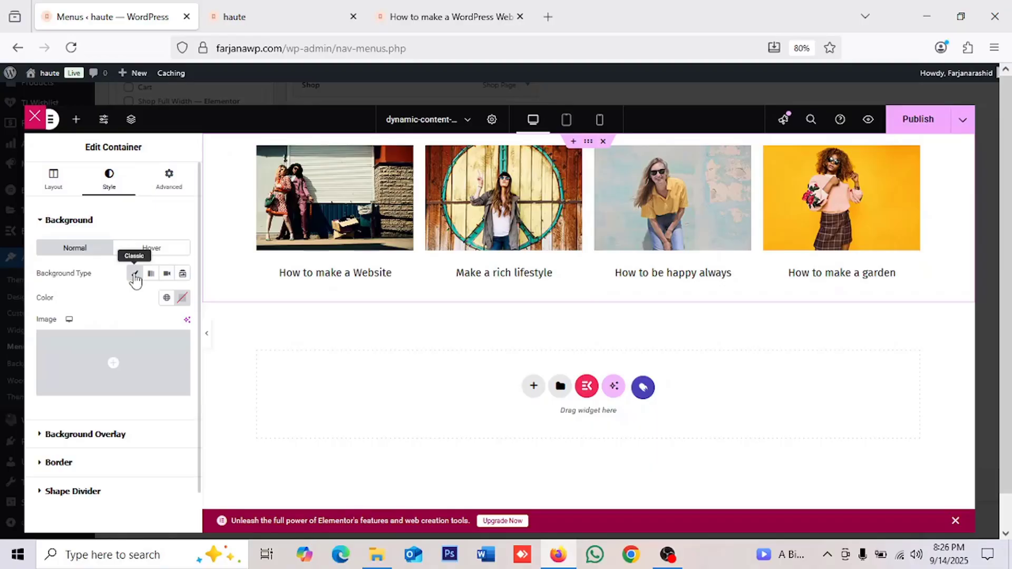
left_click(166, 298)
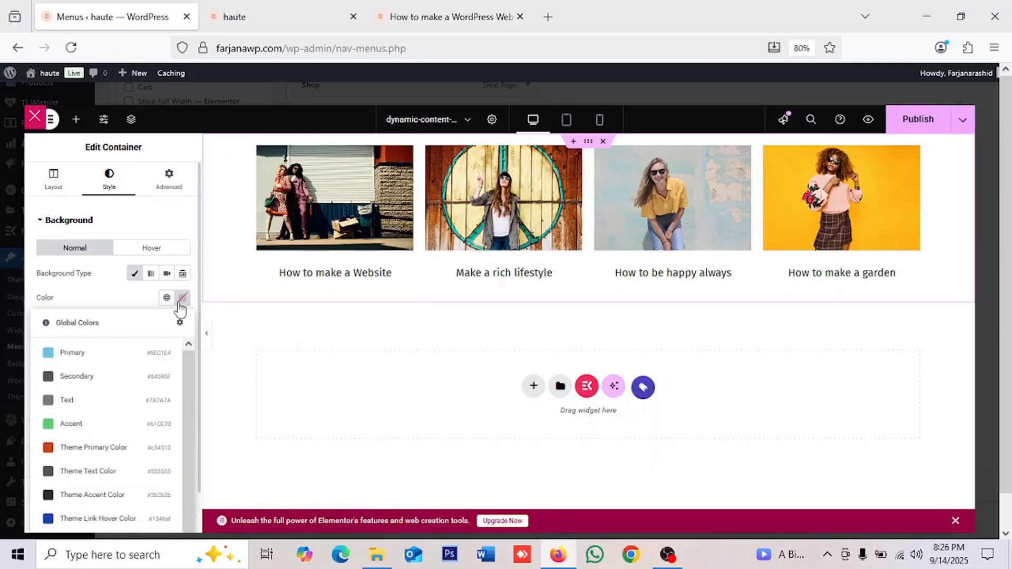
left_click(183, 299)
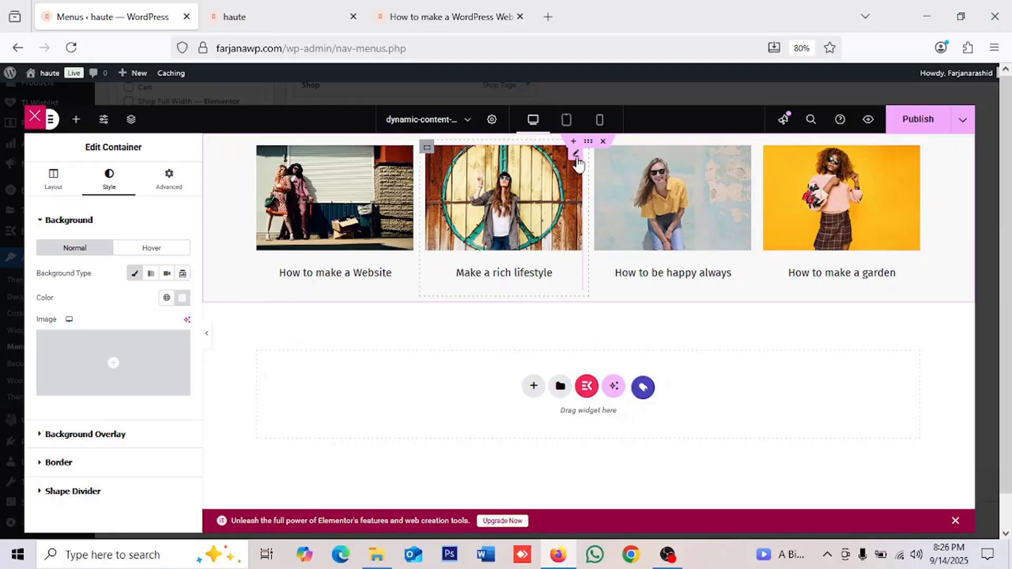
Step: Set unlinked padding to 30 px top and 10 px bottom, publish, and preview the live site
left_click(175, 189)
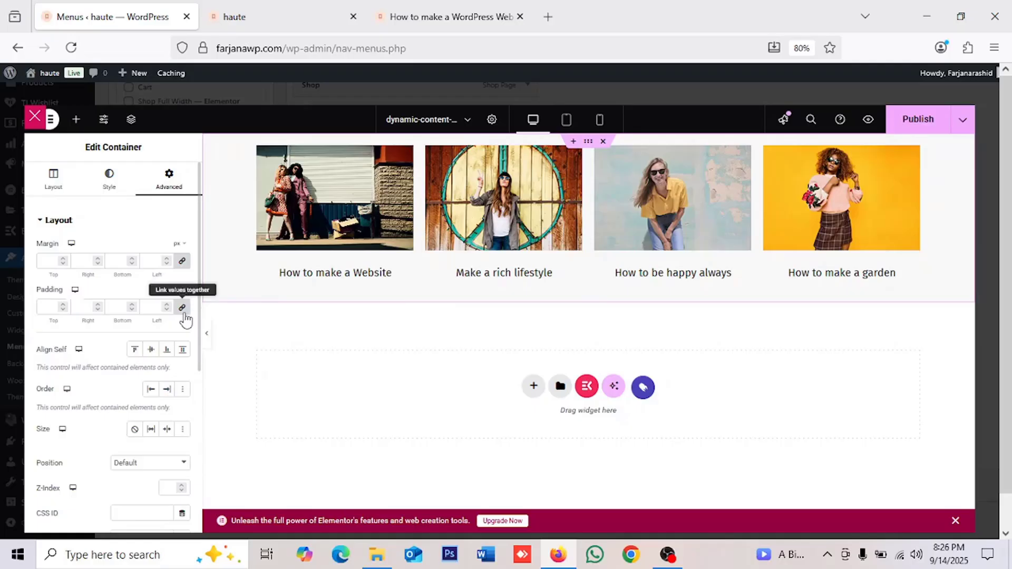
left_click(53, 304)
type("0")
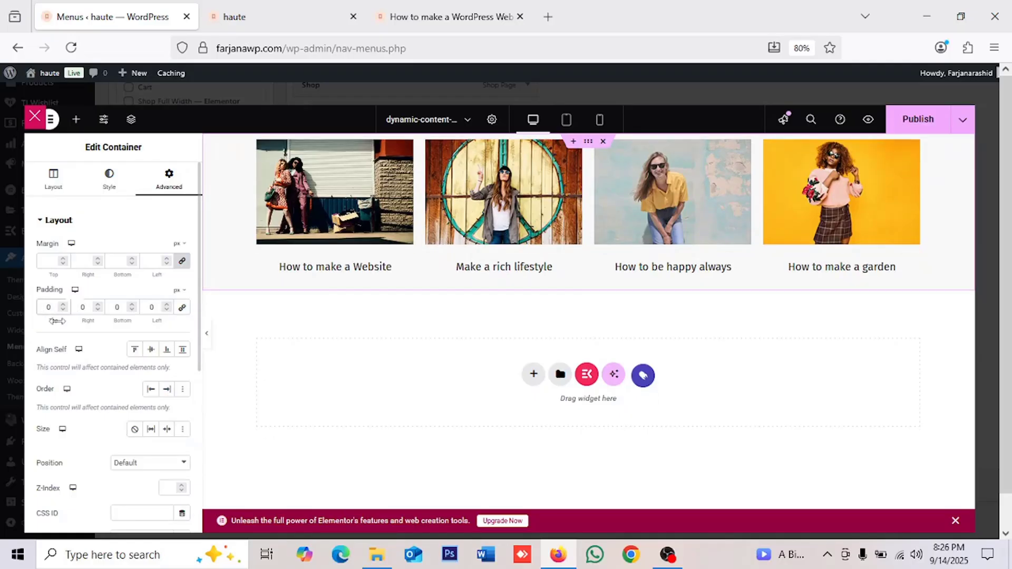
type("5")
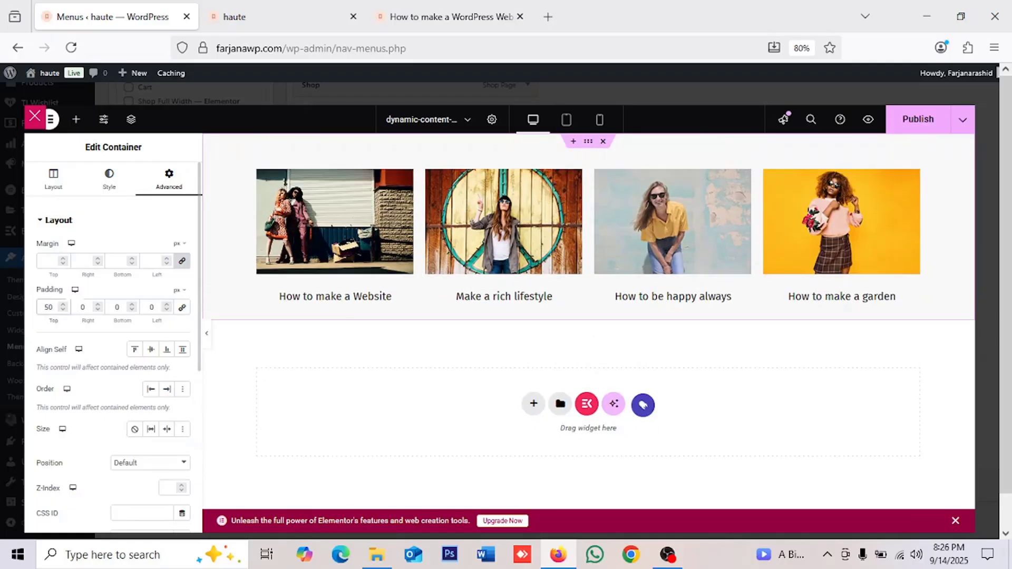
key("BackSpace")
type("3")
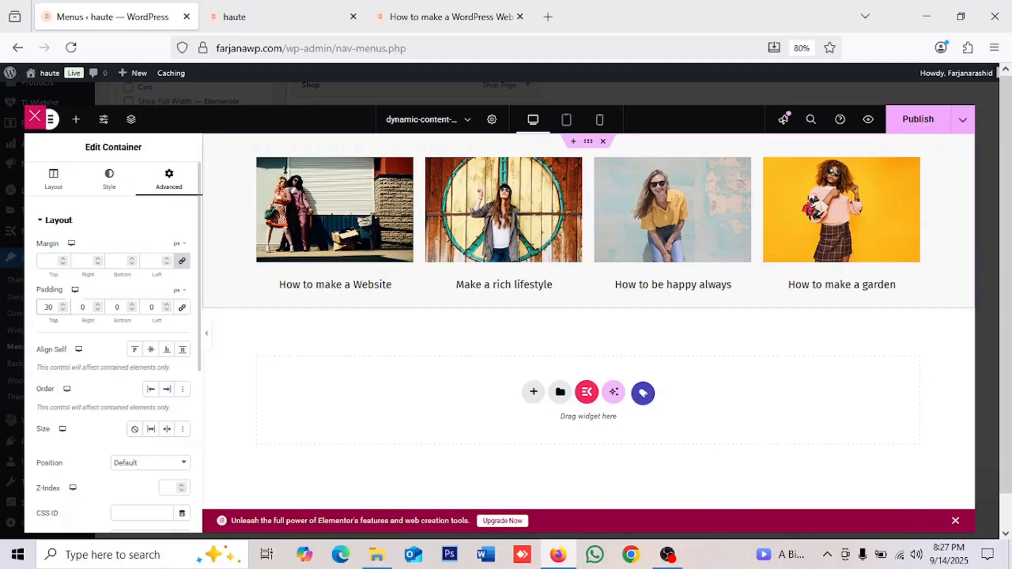
left_click(111, 310)
type("1")
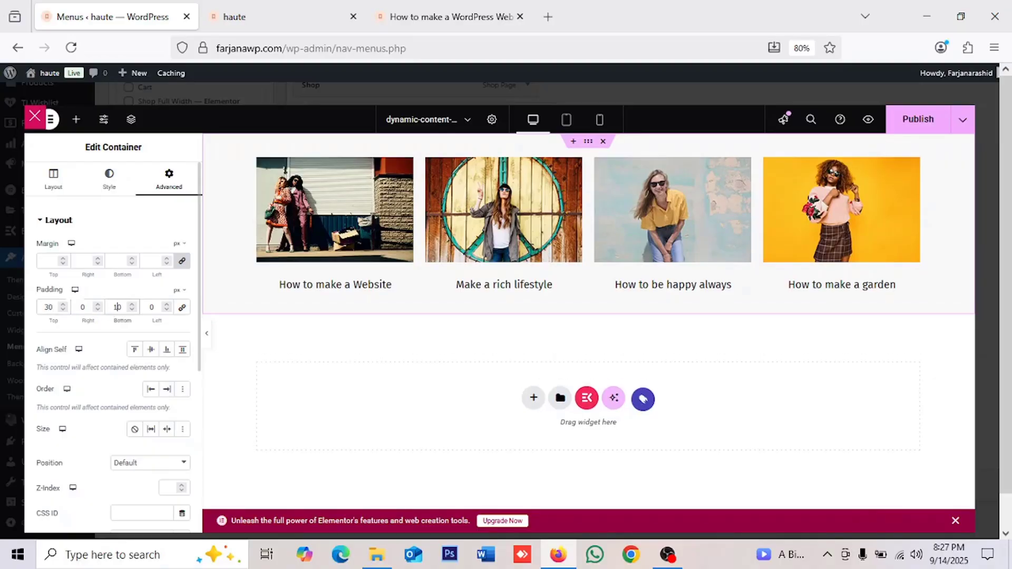
left_click(907, 120)
left_click(253, 16)
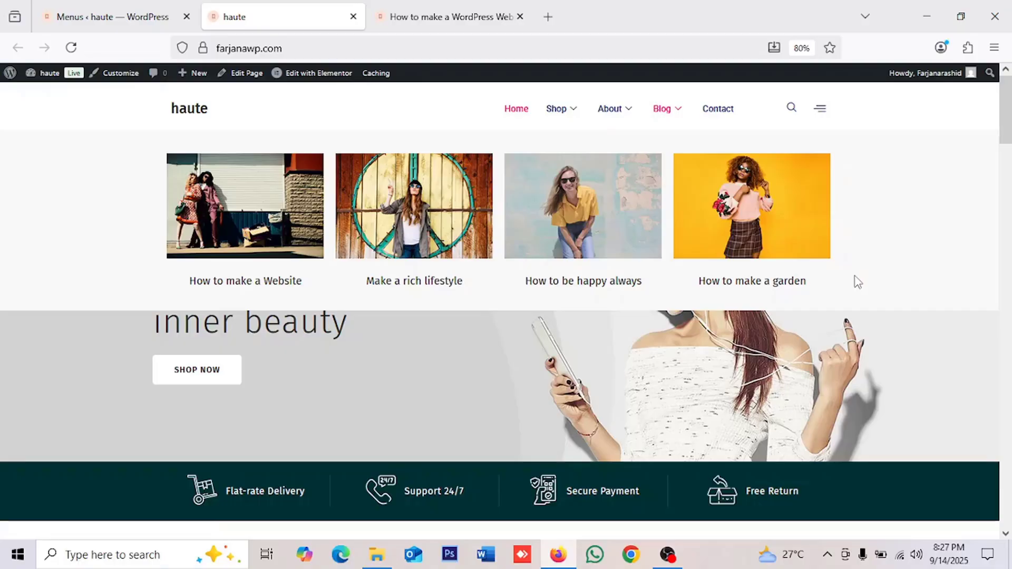
Step: Close the Elementor editor and megamenu dialog, save the header menu, then preview at phone size
key("ctrl+Page_Up")
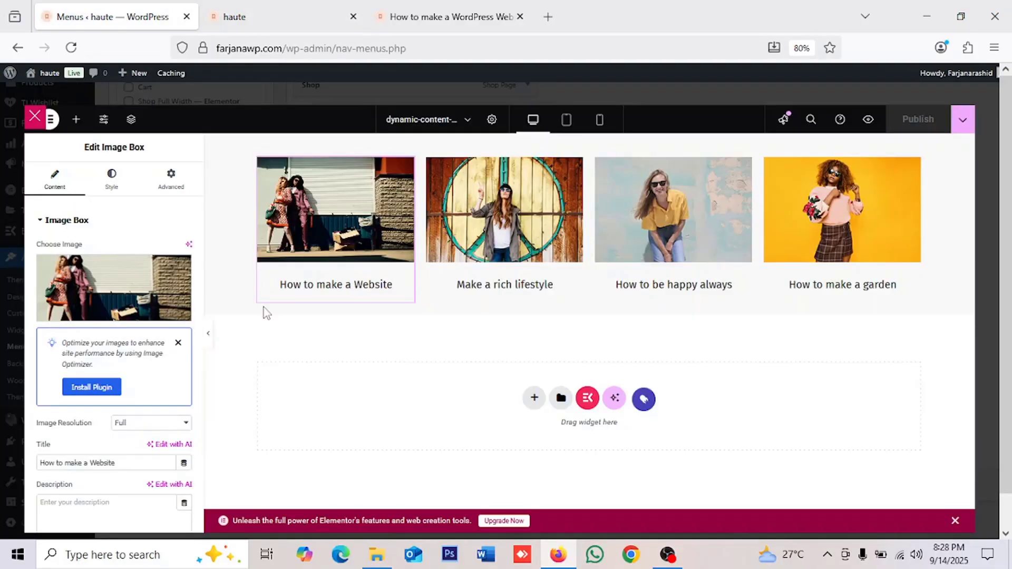
left_click(41, 118)
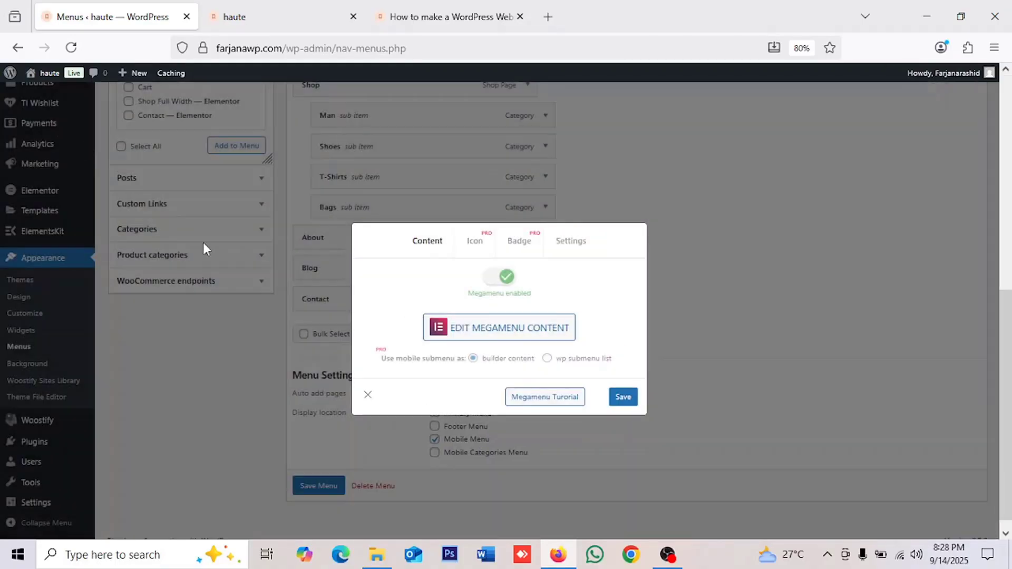
left_click(369, 395)
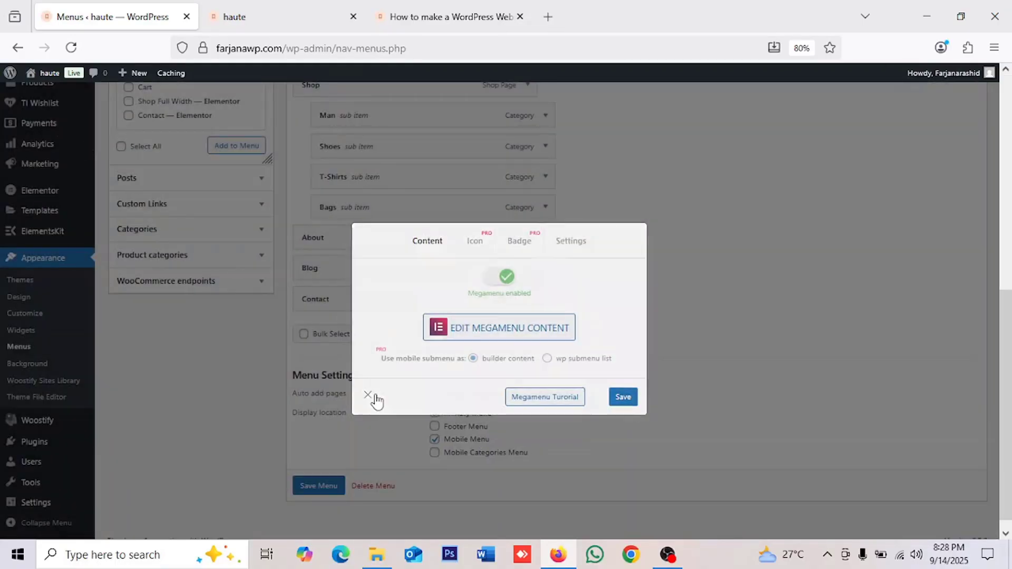
left_click(317, 486)
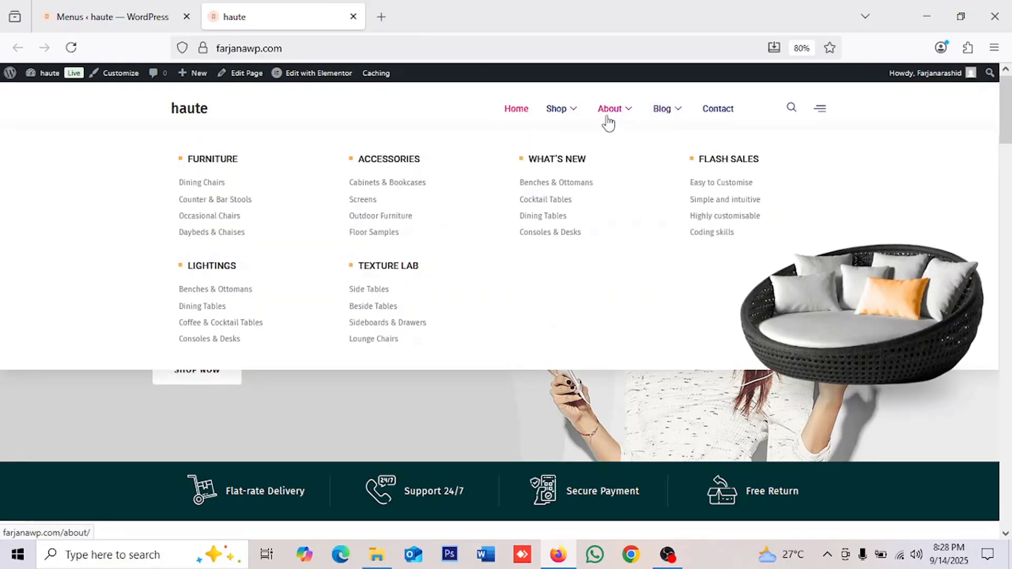
mouse_move(686, 118)
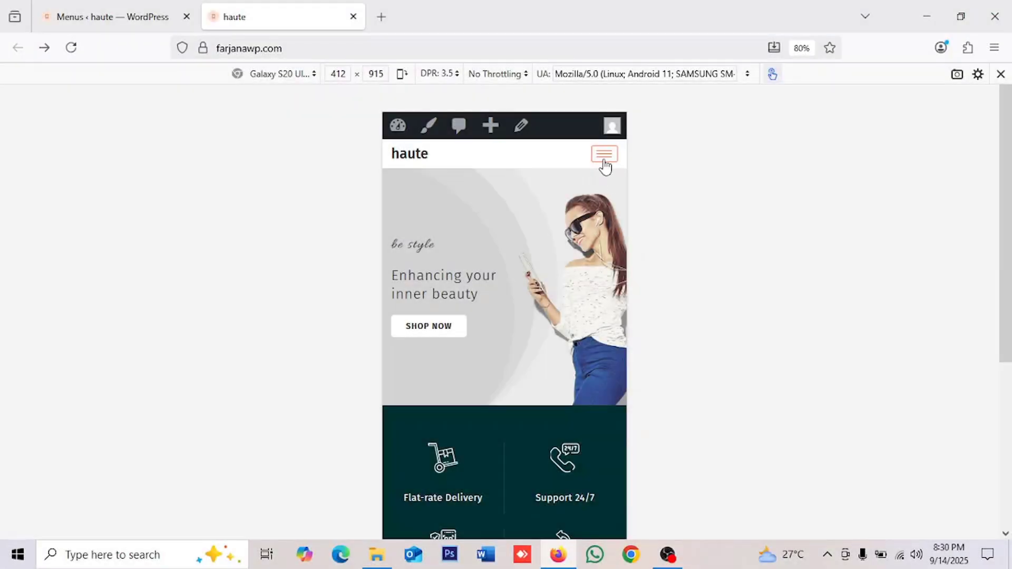
Step: Open the phone hamburger menu and expand, scroll through, then collapse the About submenu
left_click(604, 159)
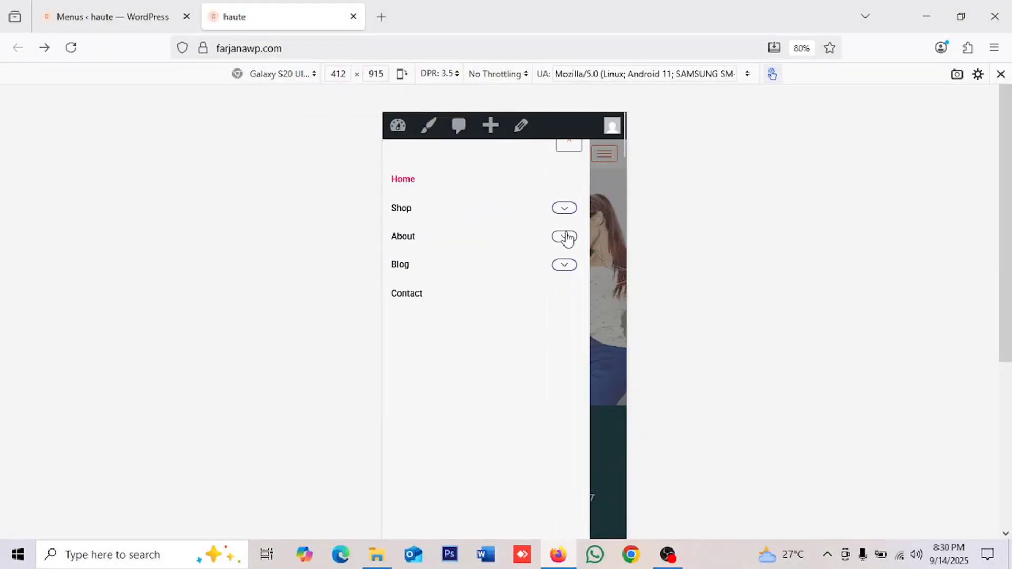
left_click(565, 237)
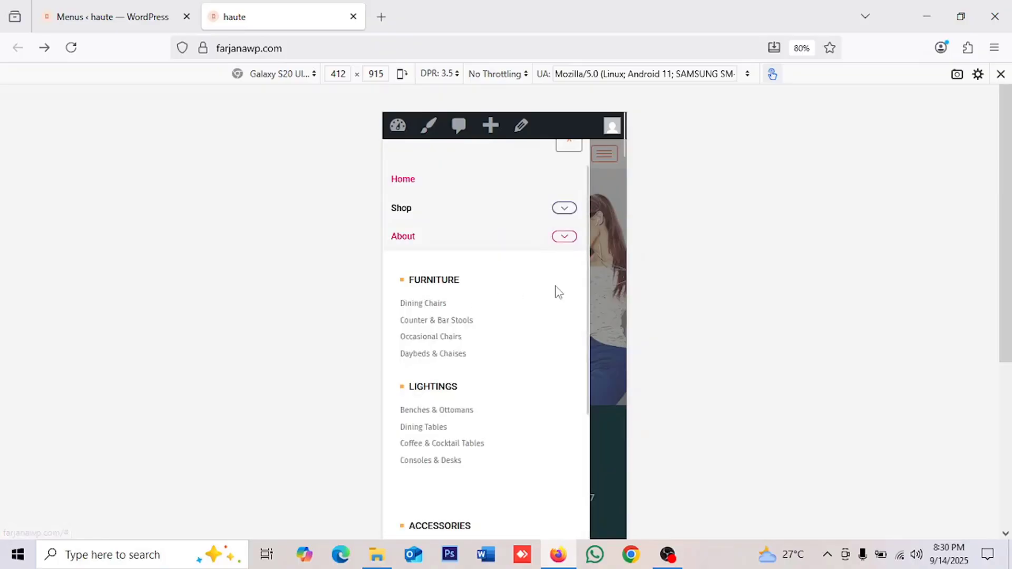
scroll(562, 266, "down", 5)
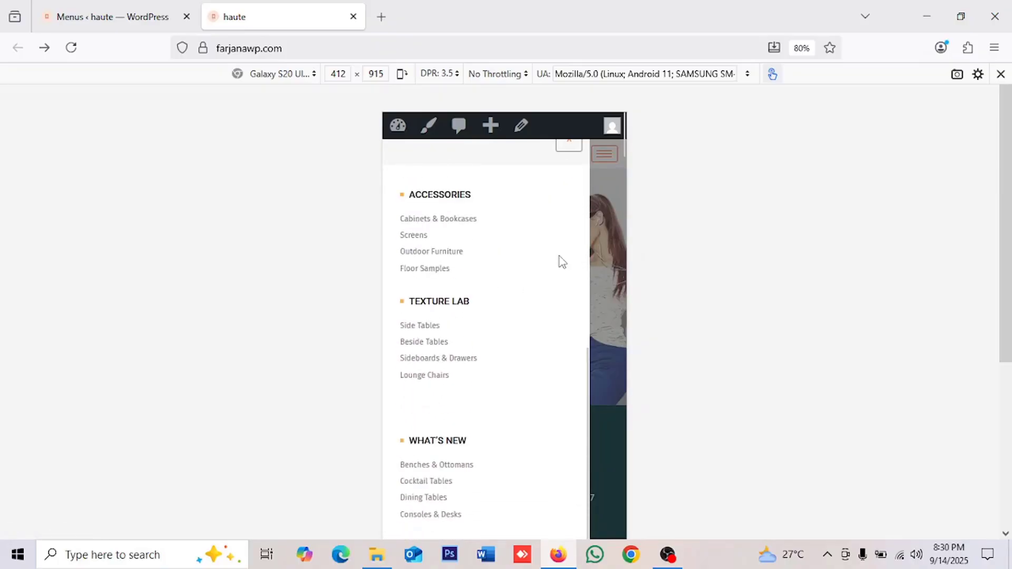
scroll(562, 262, "down", 2)
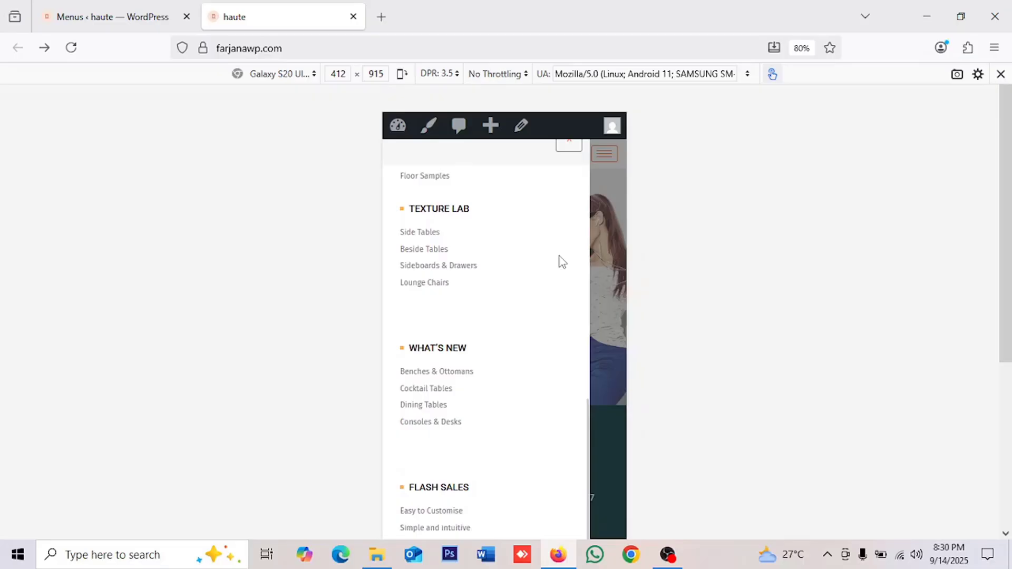
scroll(560, 260, "up", 8)
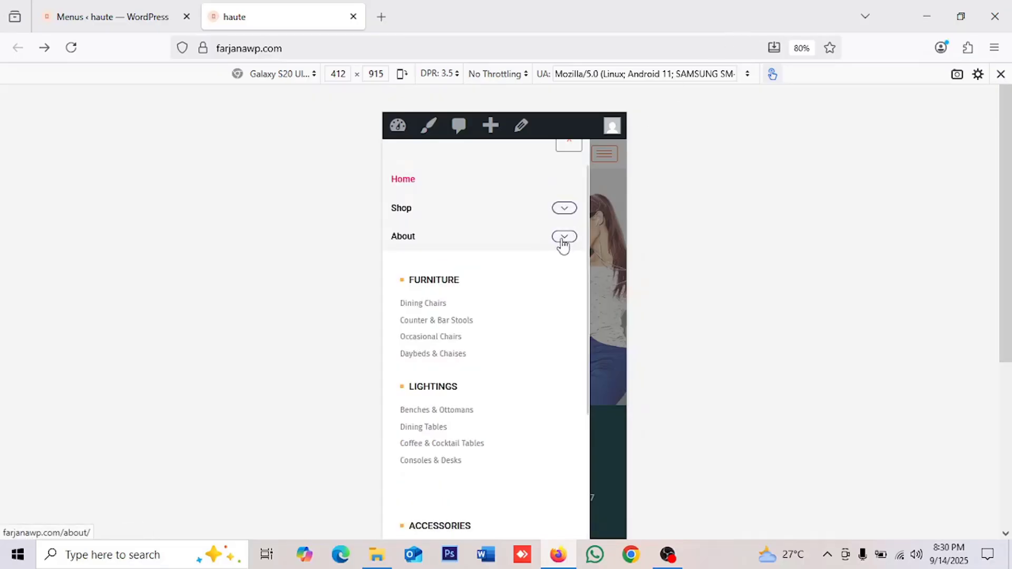
left_click(563, 238)
Step: Expand Blog's post list on the phone, then return to desktop width with About's mega menu showing
left_click(566, 265)
scroll(567, 267, "down", 5)
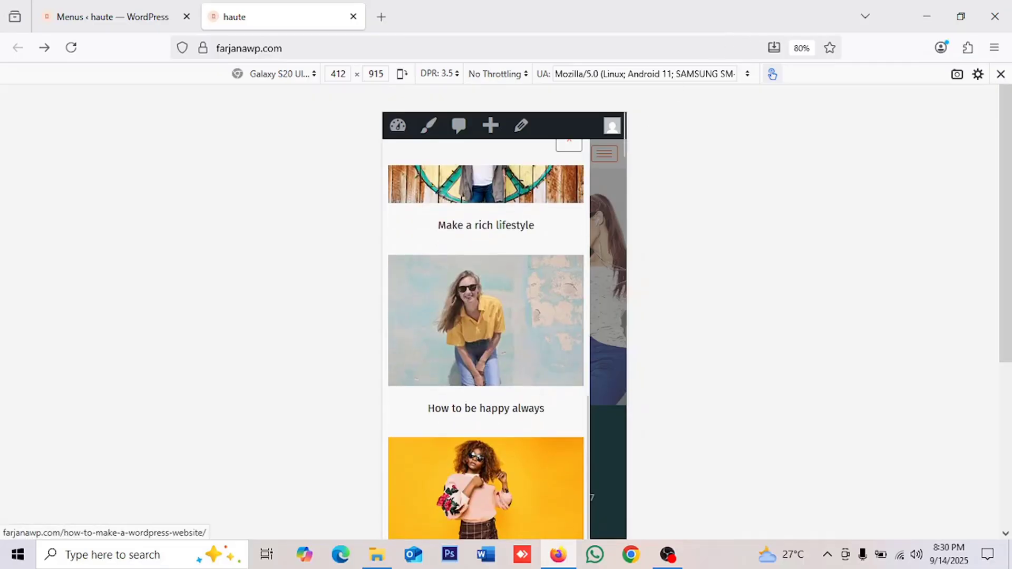
scroll(571, 284, "up", 3)
key("ctrl+shift+m")
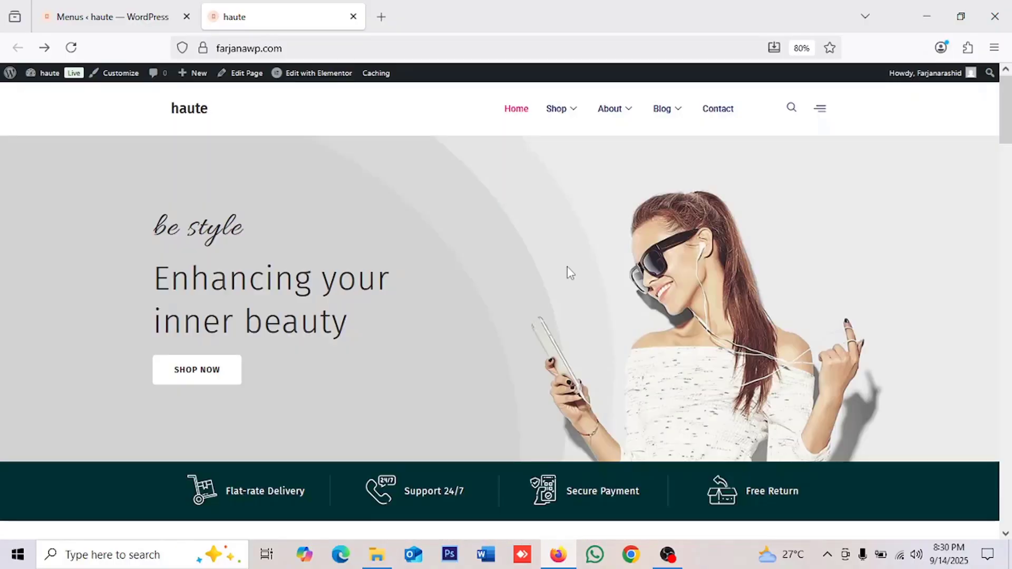
mouse_move(625, 108)
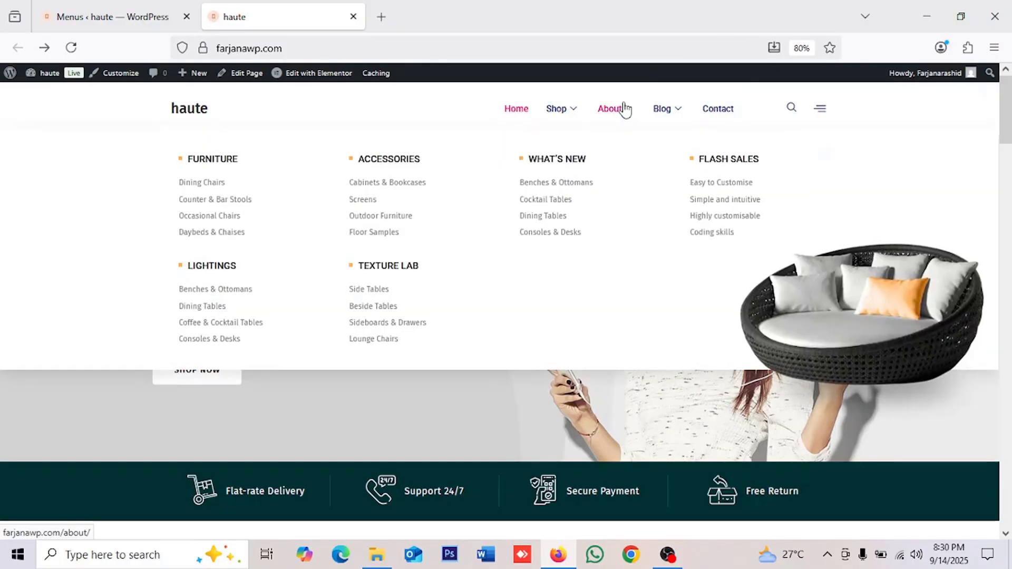